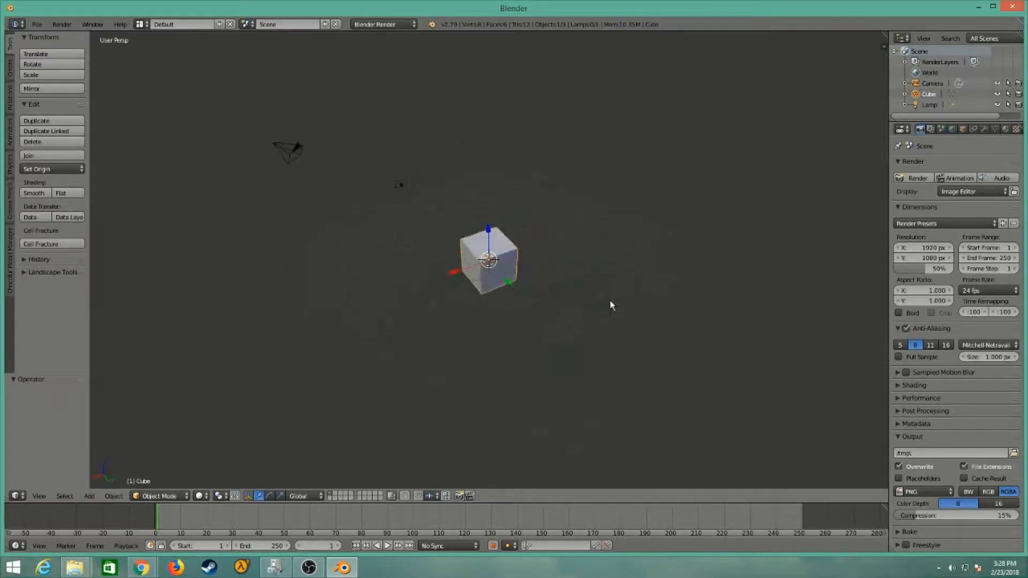
# Examine the default cube from several angles by orbiting around it, including from above and at close range.
pyautogui.moveTo(513, 391); pyautogui.dragTo(517, 360, button='middle')
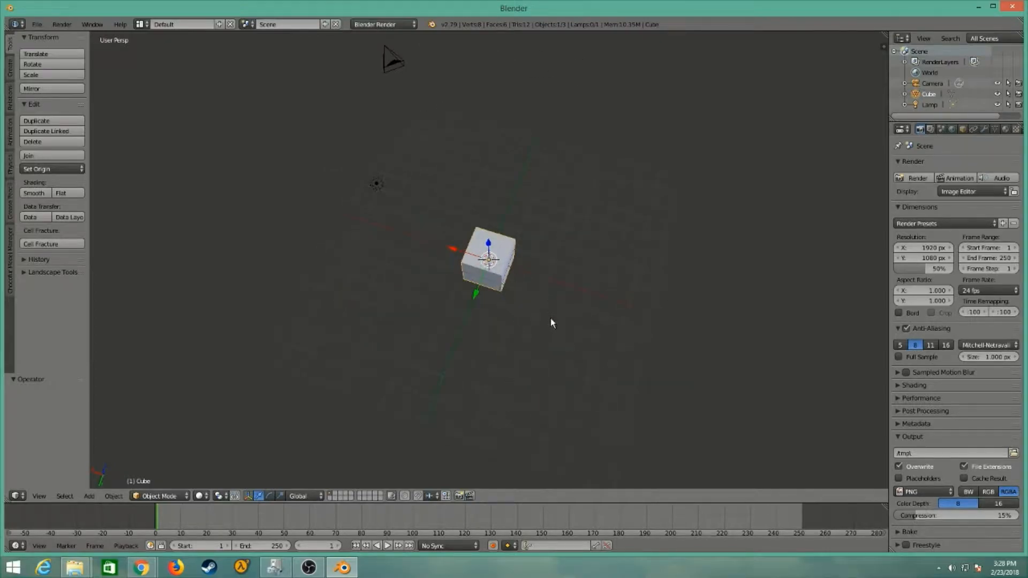
pyautogui.moveTo(551, 322); pyautogui.dragTo(635, 279, button='middle')
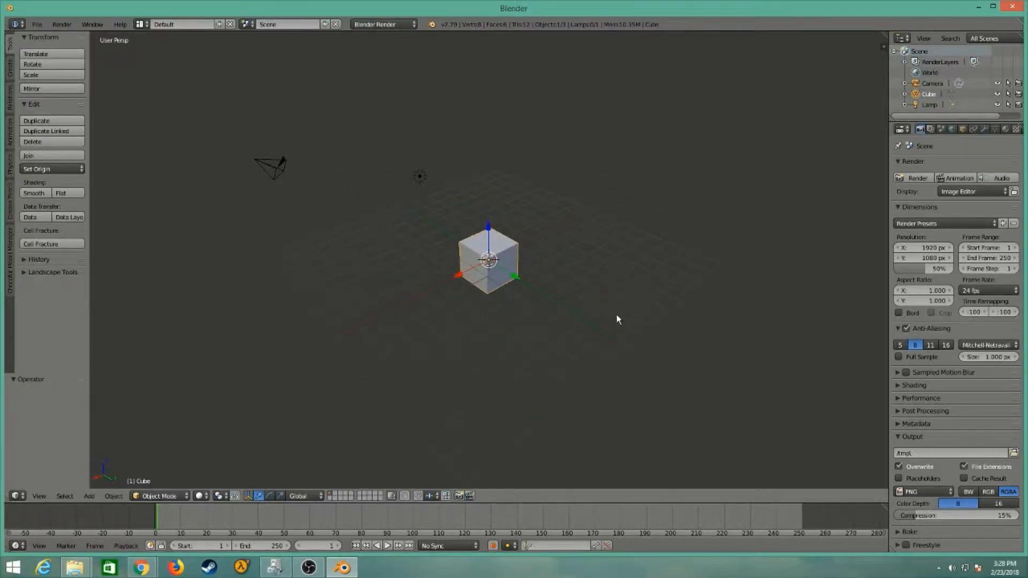
pyautogui.moveTo(617, 332); pyautogui.dragTo(497, 282, button='middle')
pyautogui.scroll(10, 497, 282)
pyautogui.scroll(-15, 512, 304)
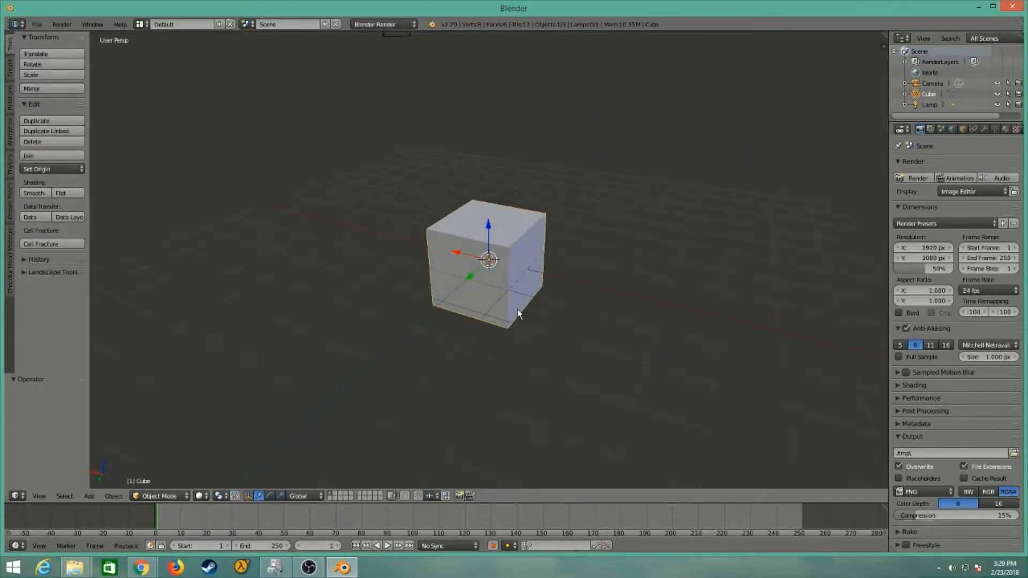
pyautogui.scroll(5, 513, 308)
pyautogui.scroll(-3, 514, 310)
pyautogui.moveTo(516, 332); pyautogui.dragTo(564, 336, button='middle')
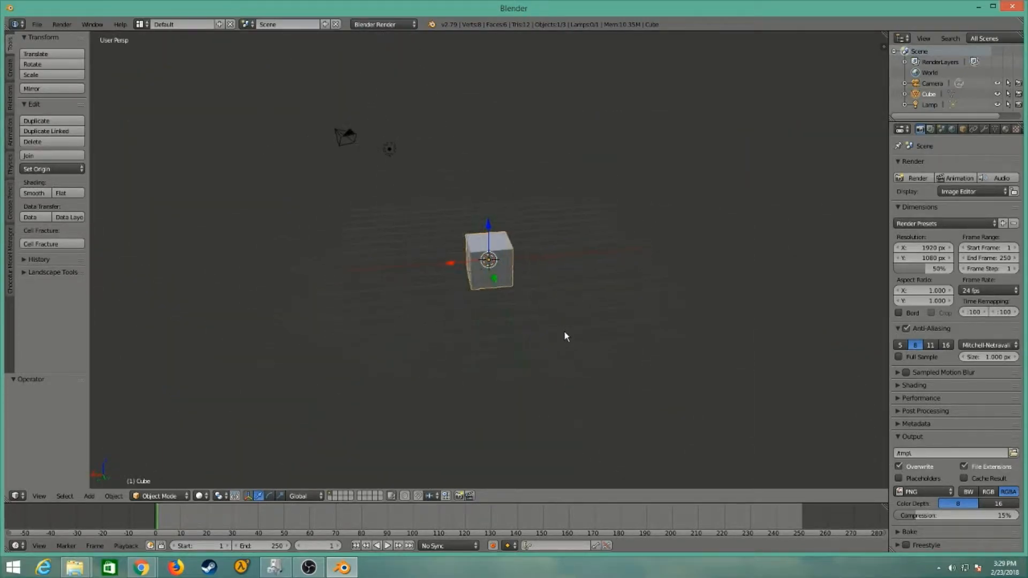
pyautogui.moveTo(508, 379); pyautogui.dragTo(537, 296, button='middle')
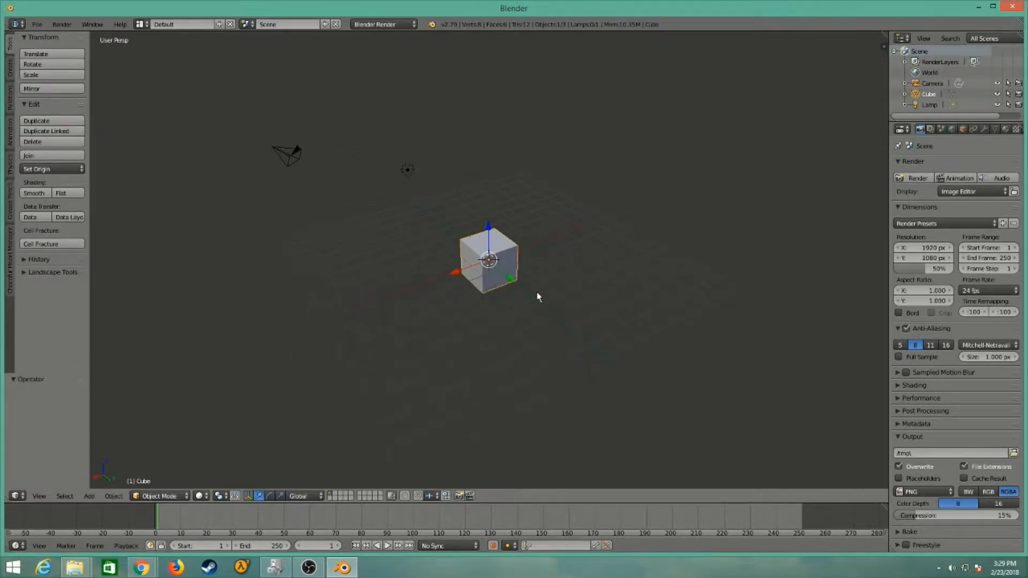
# Examine the cube at different distances by zooming in close and back out repeatedly.
pyautogui.scroll(12, 536, 292)
pyautogui.scroll(3, 538, 296)
pyautogui.scroll(-2, 542, 336)
pyautogui.scroll(-10, 538, 335)
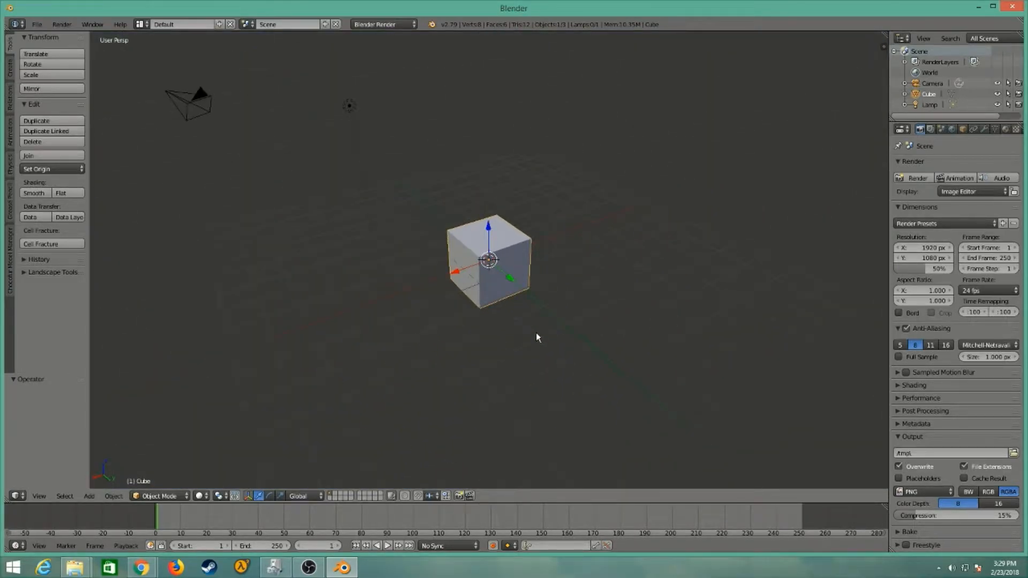
pyautogui.scroll(3, 536, 337)
pyautogui.scroll(4, 532, 336)
pyautogui.scroll(2, 532, 334)
pyautogui.scroll(-5, 536, 301)
pyautogui.scroll(2, 519, 312)
pyautogui.scroll(-2, 519, 313)
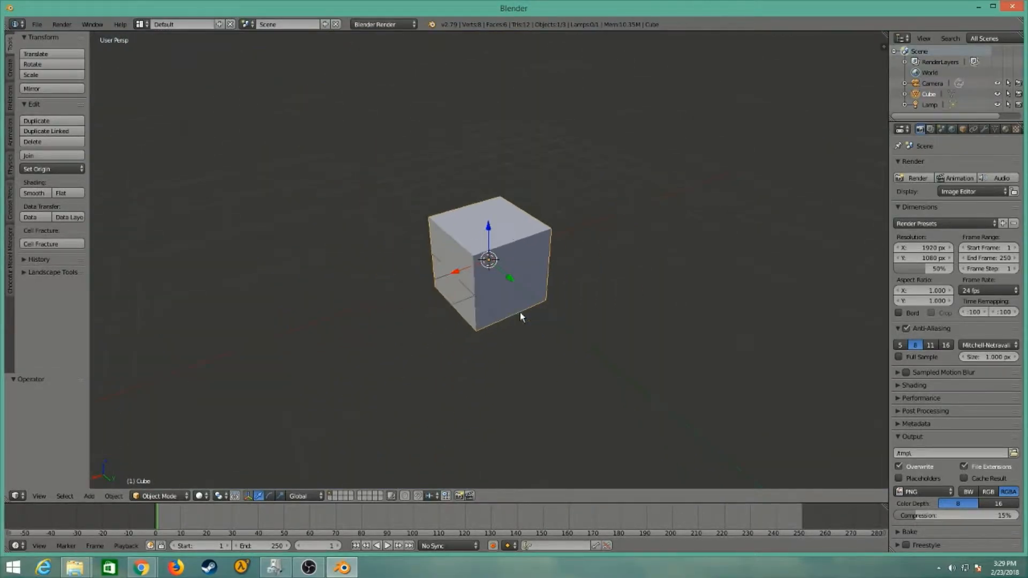
pyautogui.scroll(-6, 520, 313)
# Examine the cube's red, green and blue axis arrows from front, side and raised viewpoints.
pyautogui.moveTo(571, 344)
pyautogui.mouseDown(button='middle')
pyautogui.moveTo(588, 347)
pyautogui.moveTo(554, 369)
pyautogui.moveTo(540, 407)
pyautogui.moveTo(573, 404)
pyautogui.moveTo(544, 334)
pyautogui.moveTo(573, 343)
pyautogui.mouseUp(button='middle')
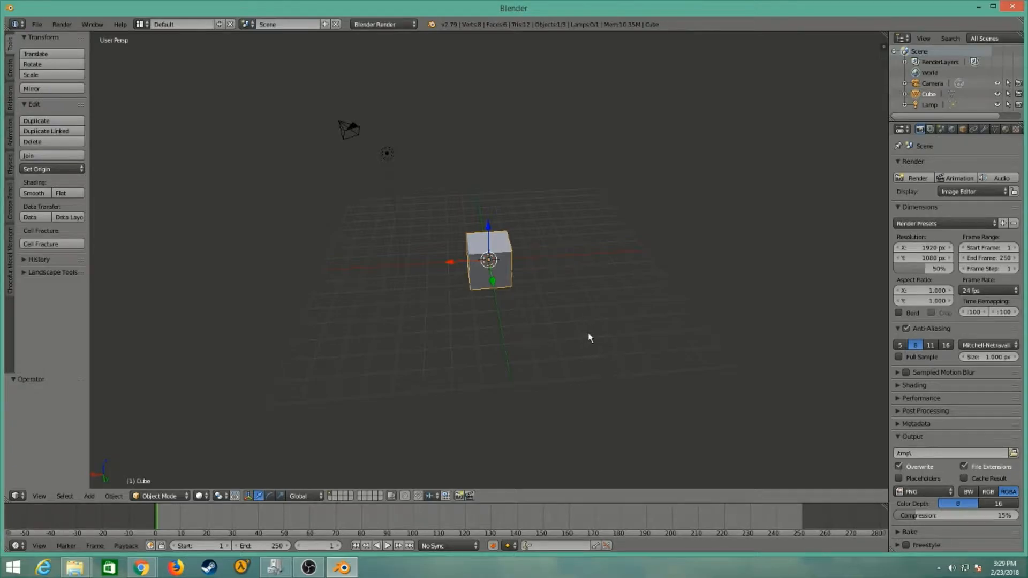
pyautogui.scroll(10, 521, 316)
pyautogui.scroll(-2, 531, 300)
pyautogui.scroll(-8, 534, 303)
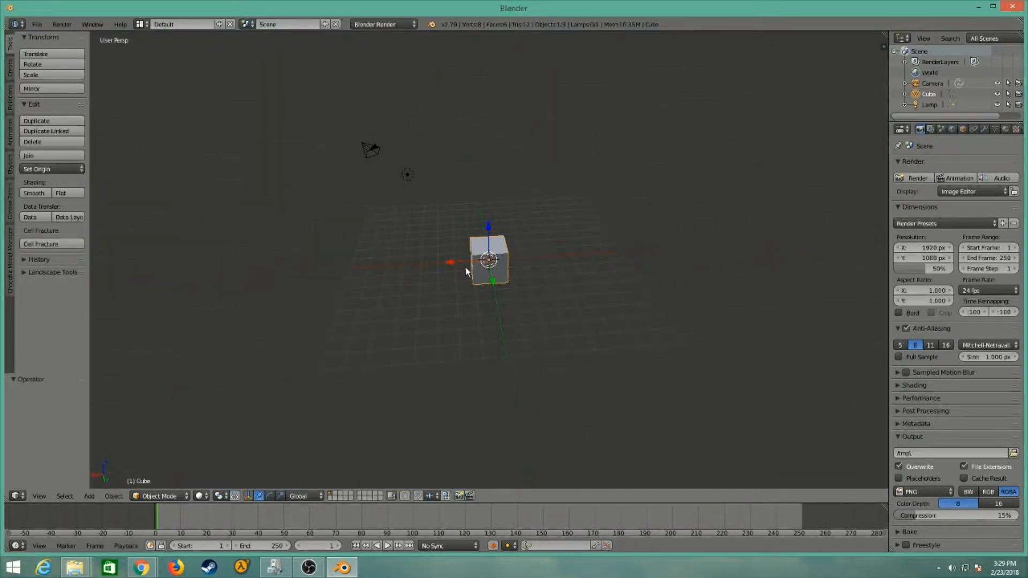
pyautogui.scroll(4, 464, 261)
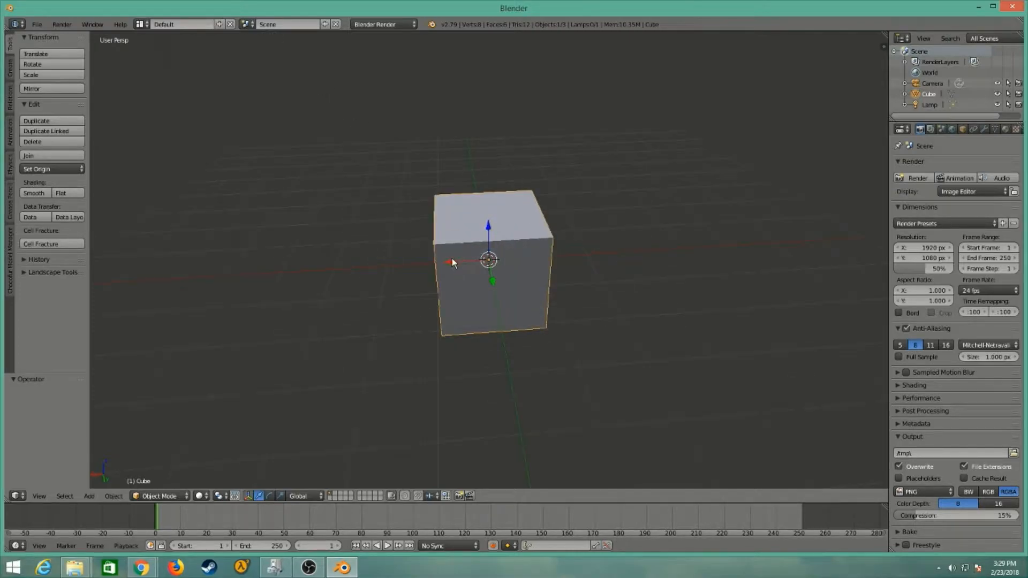
pyautogui.scroll(-1, 460, 271)
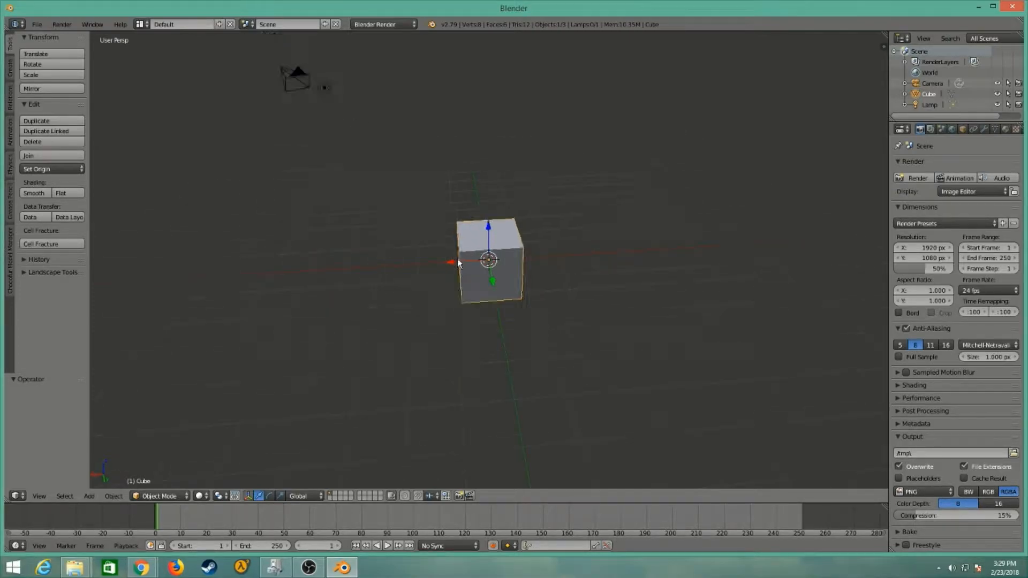
pyautogui.scroll(4, 466, 272)
pyautogui.scroll(-4, 476, 274)
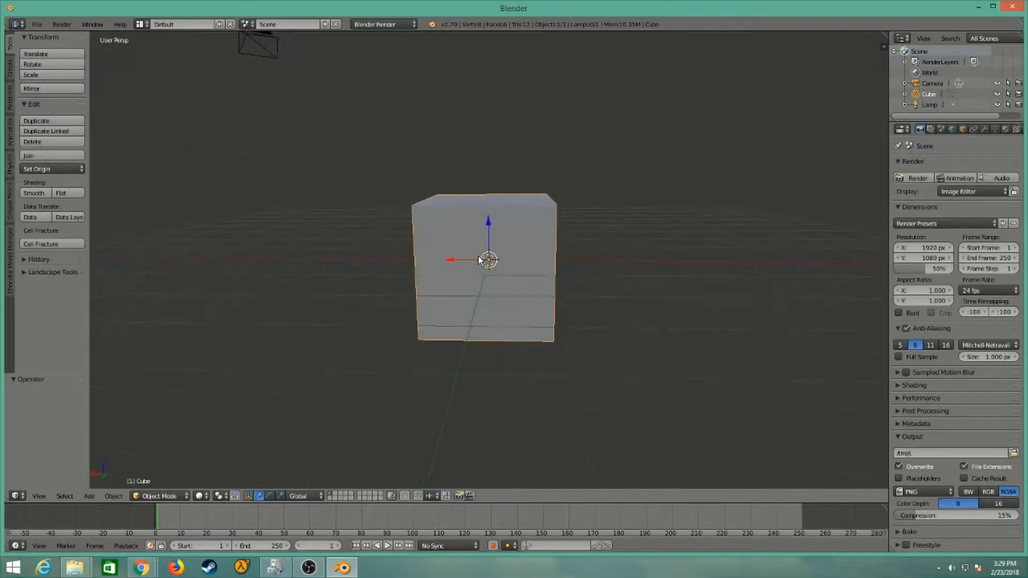
pyautogui.moveTo(502, 271); pyautogui.dragTo(524, 278, button='middle')
pyautogui.moveTo(529, 313); pyautogui.dragTo(520, 260, button='middle')
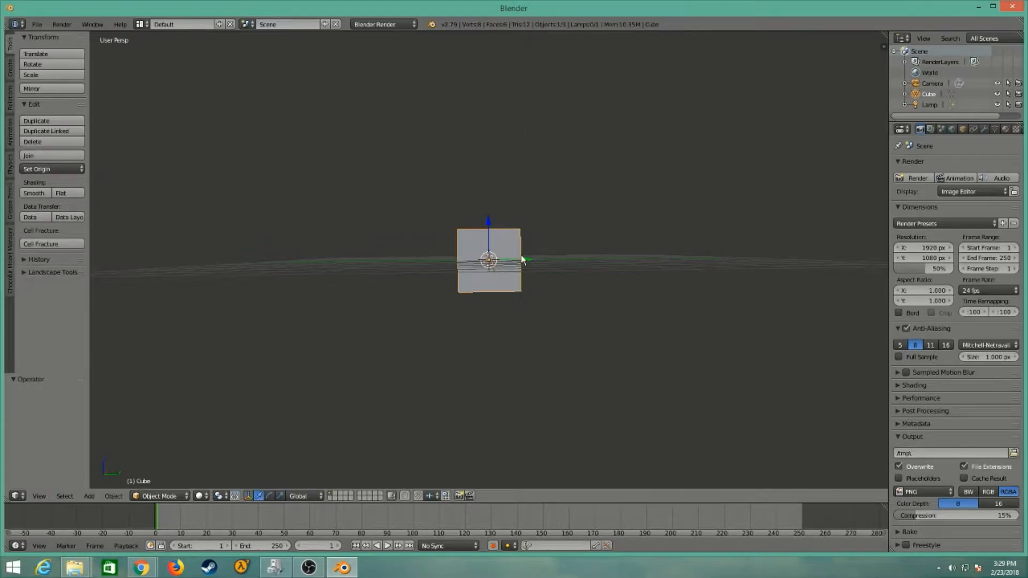
pyautogui.scroll(7, 512, 258)
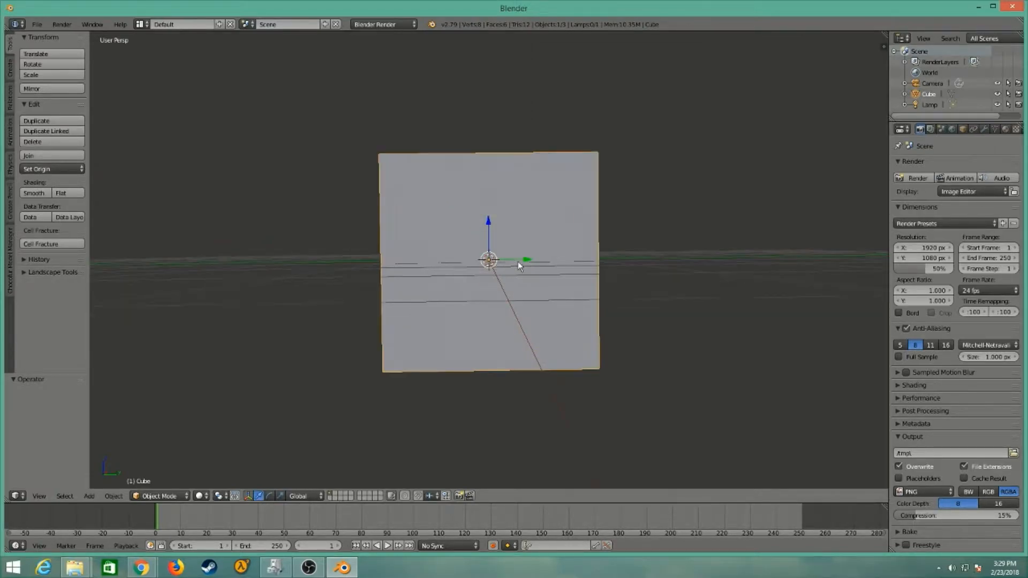
pyautogui.scroll(-3, 519, 262)
pyautogui.scroll(-4, 519, 261)
pyautogui.moveTo(518, 262); pyautogui.dragTo(434, 302, button='middle')
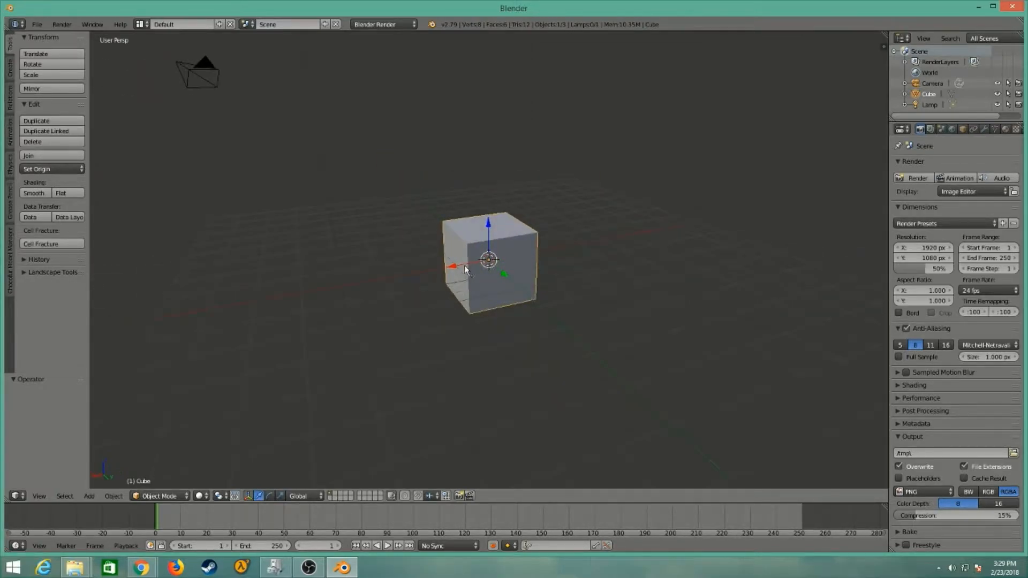
# Try moving the cube along the X, Y and Z axes one at a time using its manipulator arrows.
pyautogui.moveTo(461, 264); pyautogui.dragTo(357, 265)
pyautogui.rightClick(358, 265)
pyautogui.moveTo(377, 282); pyautogui.dragTo(475, 364, button='middle')
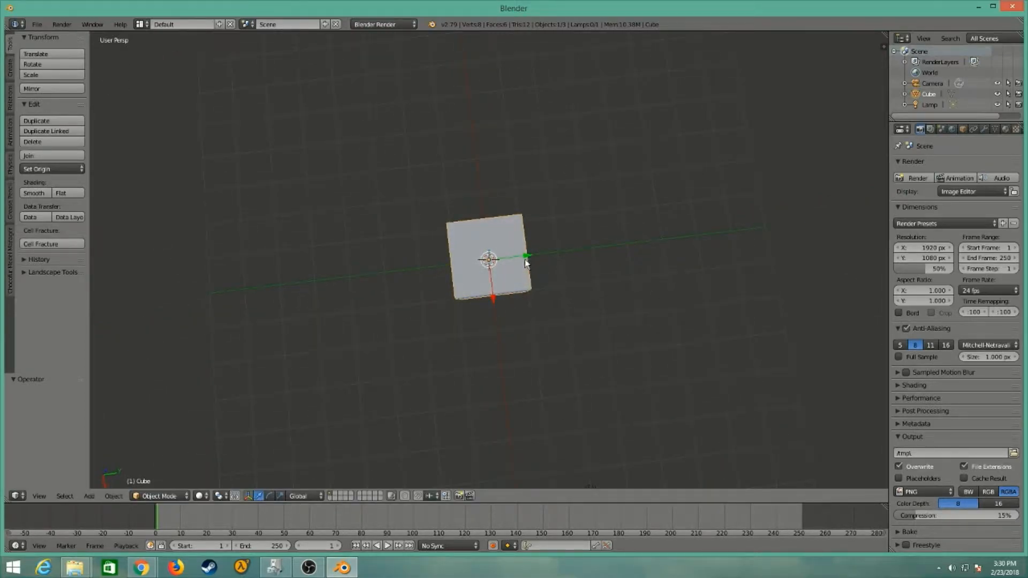
pyautogui.moveTo(523, 259)
pyautogui.mouseDown()
pyautogui.moveTo(689, 242)
pyautogui.moveTo(378, 262)
pyautogui.moveTo(603, 254)
pyautogui.moveTo(435, 264)
pyautogui.moveTo(530, 263)
pyautogui.mouseUp()
pyautogui.moveTo(567, 331); pyautogui.dragTo(562, 236, button='middle')
pyautogui.scroll(6, 492, 224)
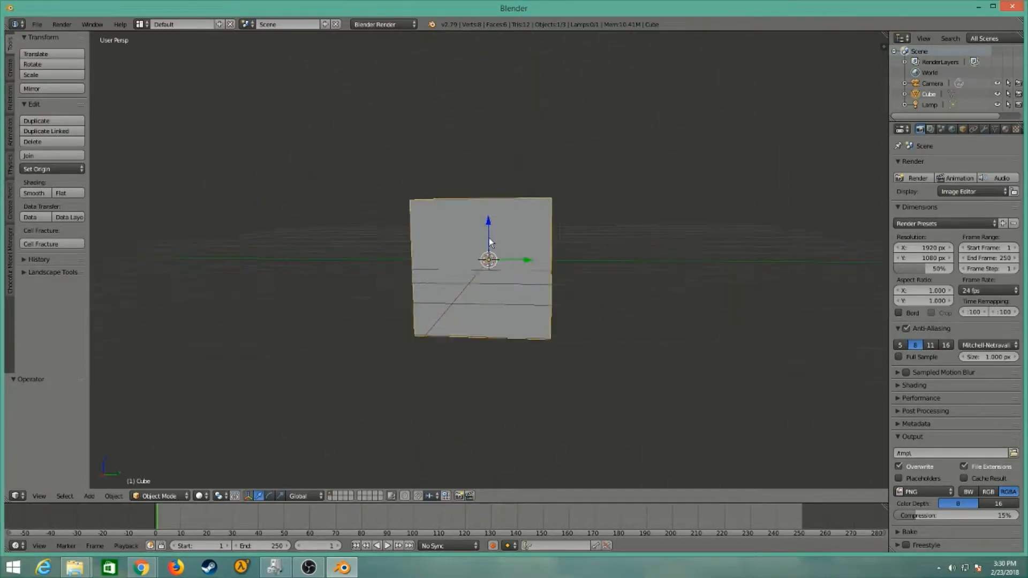
pyautogui.scroll(3, 493, 224)
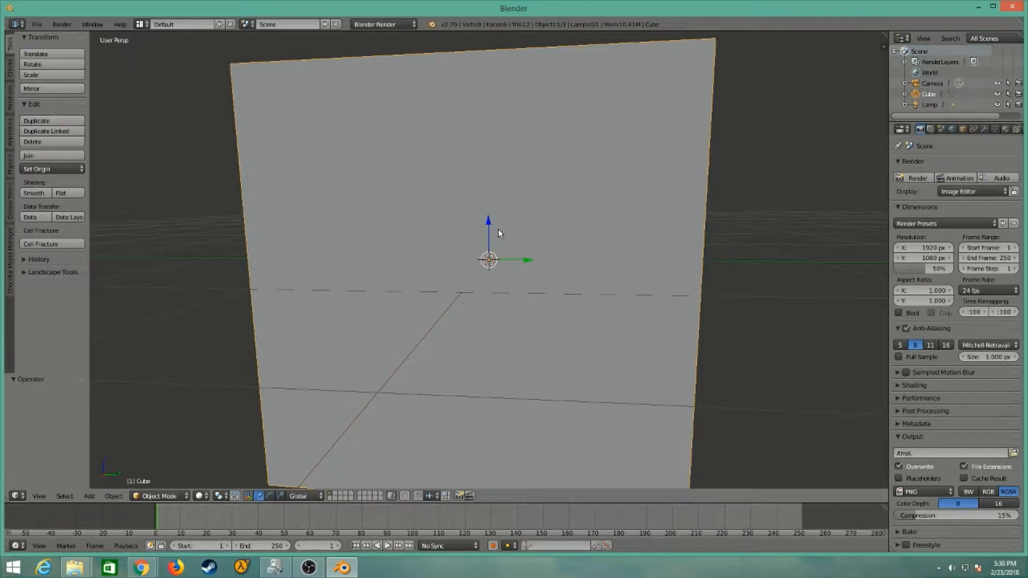
pyautogui.scroll(-8, 488, 231)
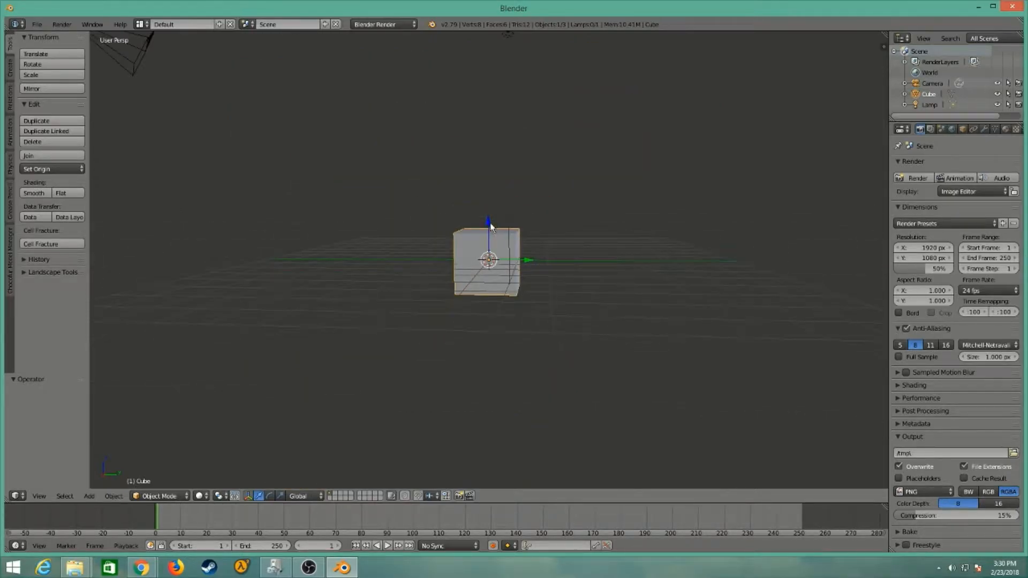
pyautogui.moveTo(491, 227); pyautogui.dragTo(501, 196)
pyautogui.rightClick(501, 196)
# Try moving the cube about 1.35 units along X, and separately along the Y and Z axes.
pyautogui.moveTo(517, 227); pyautogui.dragTo(412, 261, button='middle')
pyautogui.moveTo(452, 261); pyautogui.dragTo(410, 264)
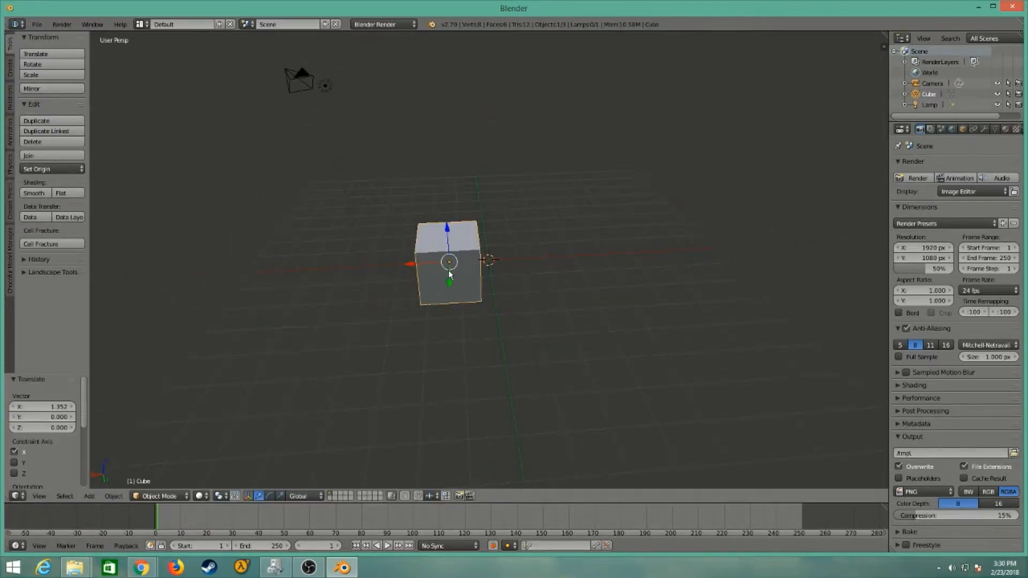
pyautogui.press('g')
pyautogui.press('y')
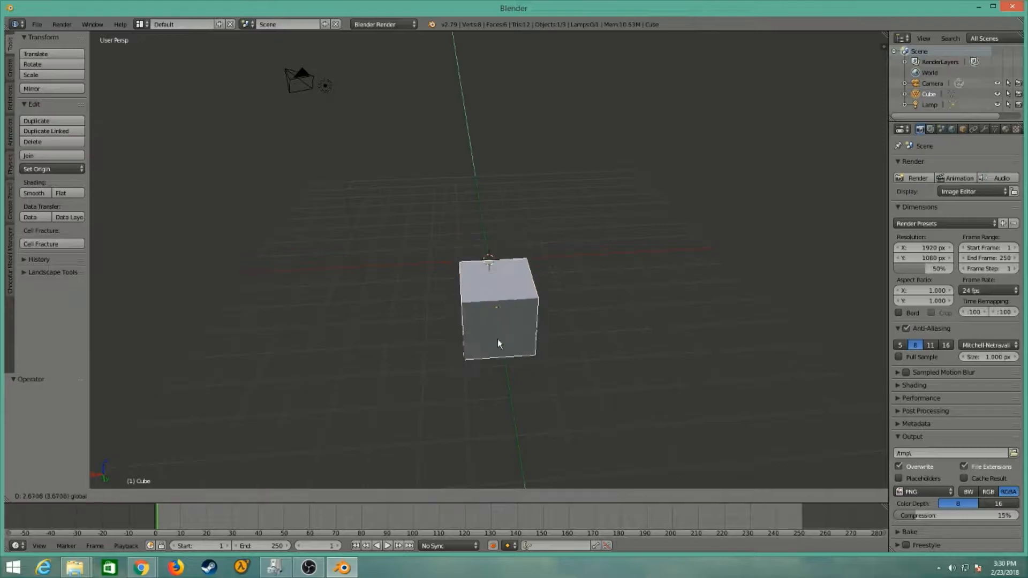
pyautogui.click(481, 295)
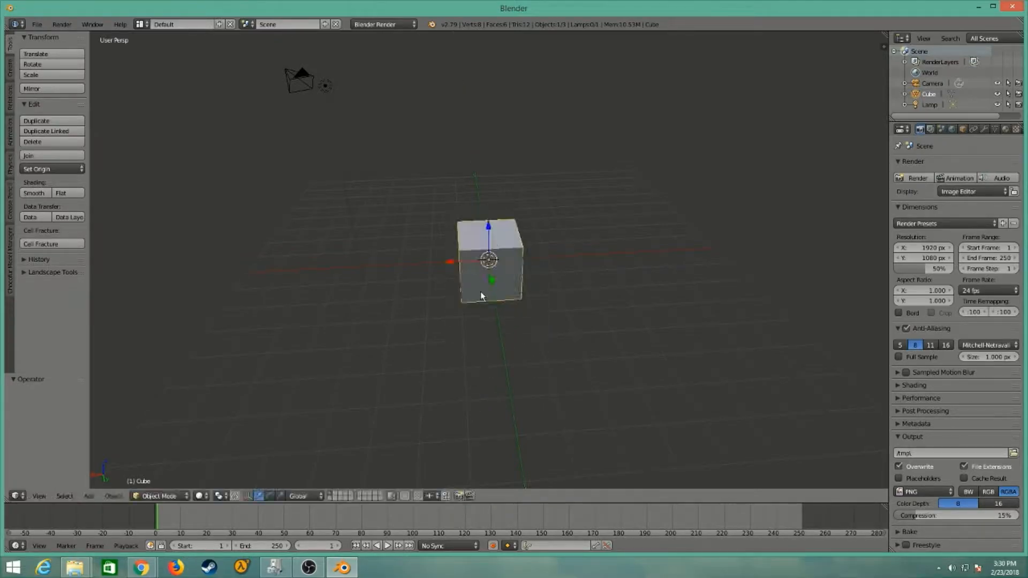
pyautogui.moveTo(487, 230); pyautogui.dragTo(494, 129)
pyautogui.rightClick(494, 129)
# Try moving the cube freely without any axis constraint.
pyautogui.scroll(3, 504, 245)
pyautogui.scroll(-5, 509, 247)
pyautogui.moveTo(508, 246); pyautogui.dragTo(532, 257, button='middle')
pyautogui.scroll(3, 531, 257)
pyautogui.press('g')
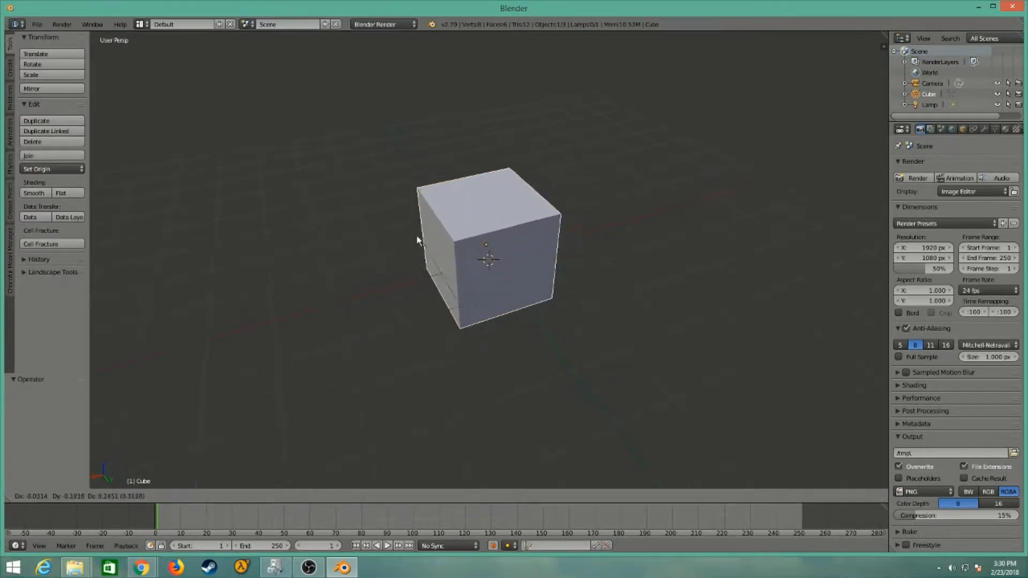
pyautogui.rightClick(383, 243)
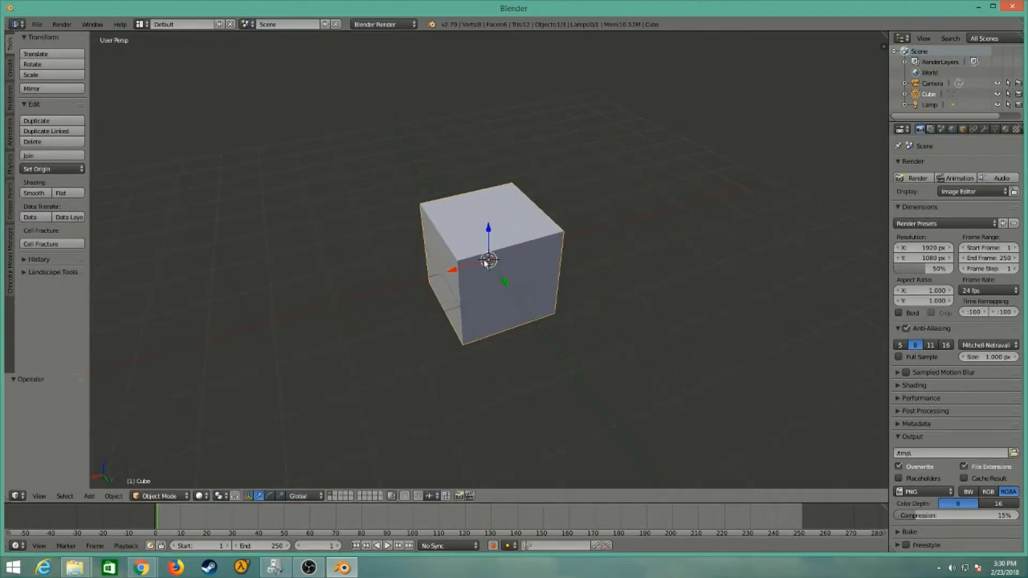
# Deselect everything, reselect the cube and try to move it freely in the view plane.
pyautogui.press('a')
pyautogui.rightClick(515, 247)
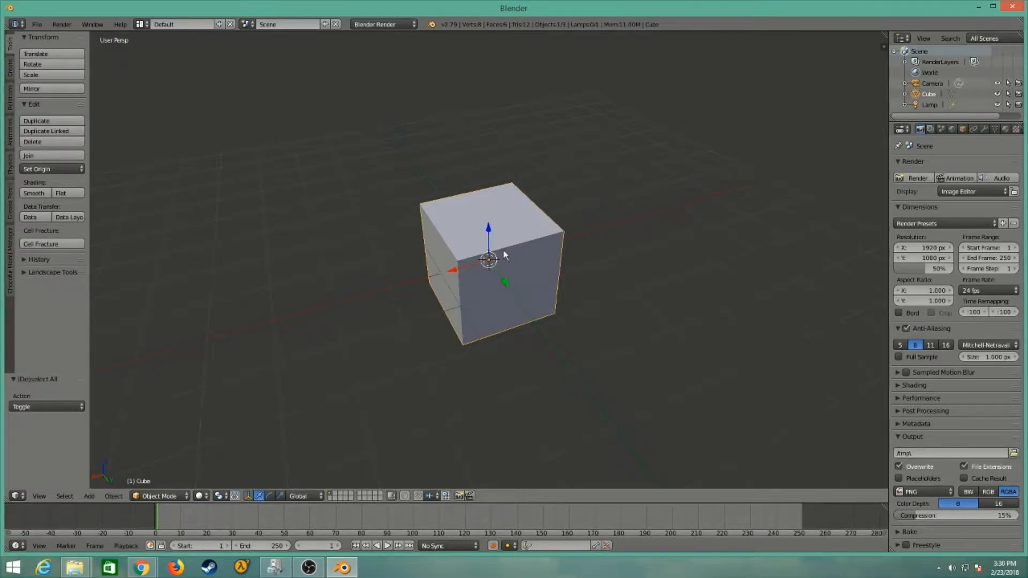
pyautogui.press('g')
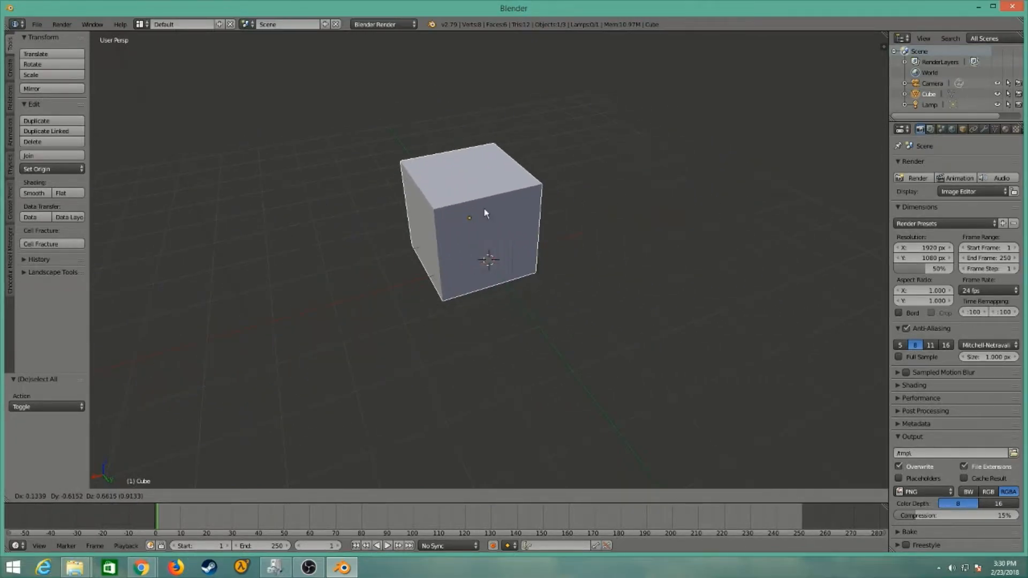
pyautogui.rightClick(484, 229)
# Try sliding the cube sideways along the X axis and raising it along the Z axis with the manipulator arrows.
pyautogui.scroll(-5, 625, 262)
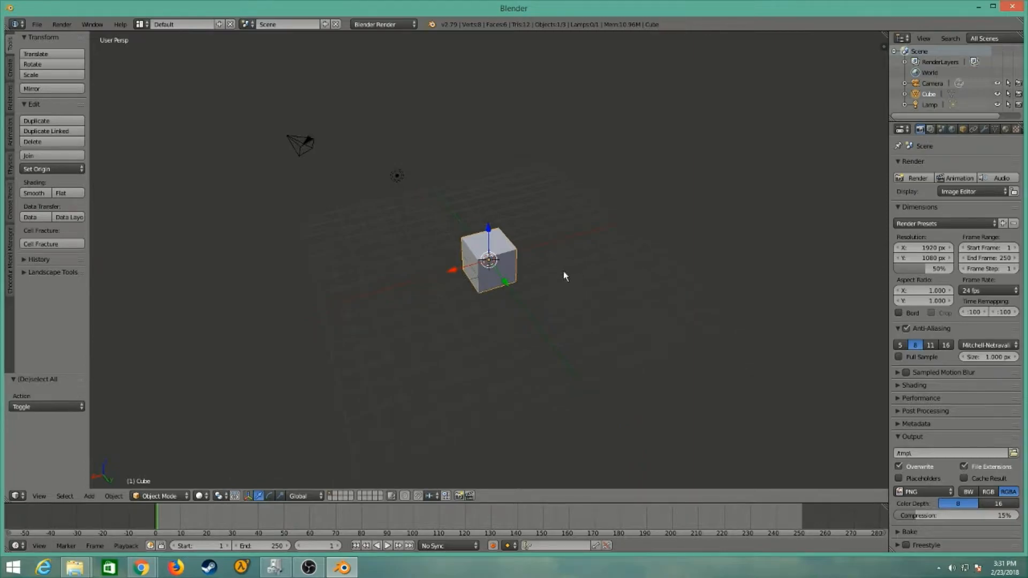
pyautogui.moveTo(587, 304); pyautogui.dragTo(673, 366, button='middle')
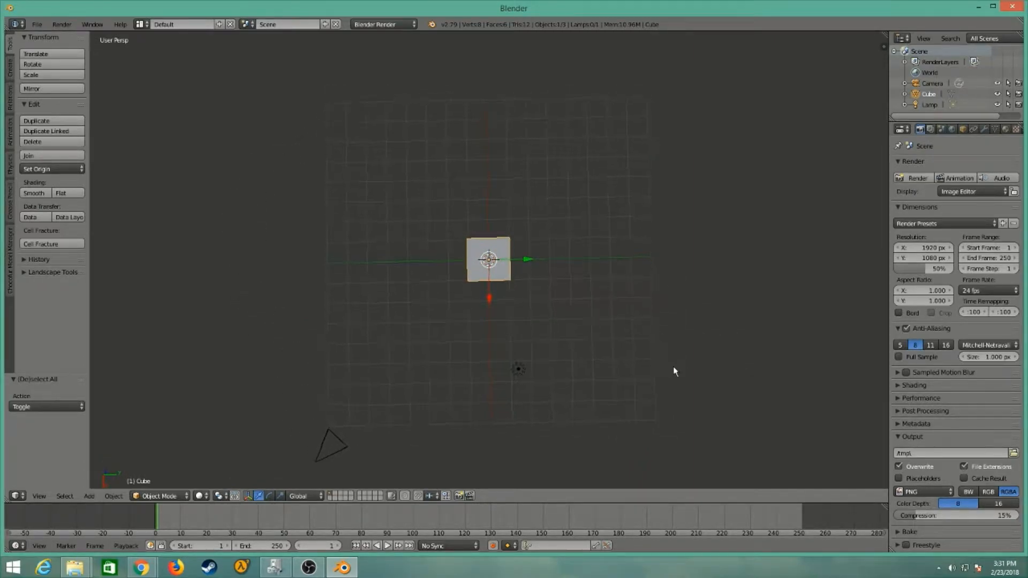
pyautogui.scroll(5, 529, 279)
pyautogui.moveTo(542, 291); pyautogui.dragTo(527, 241, button='middle')
pyautogui.moveTo(522, 264); pyautogui.dragTo(516, 329)
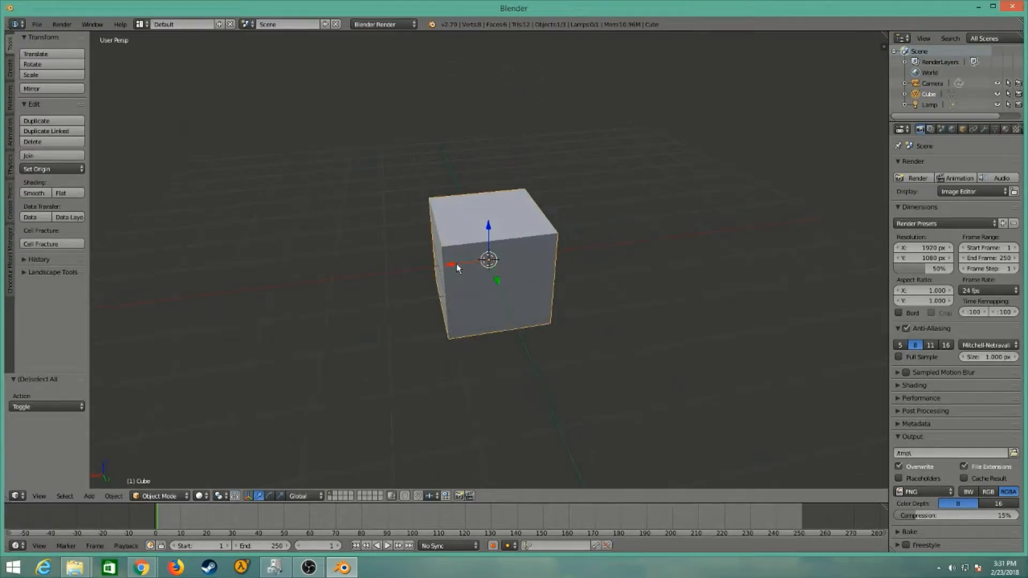
pyautogui.moveTo(451, 263); pyautogui.dragTo(425, 314)
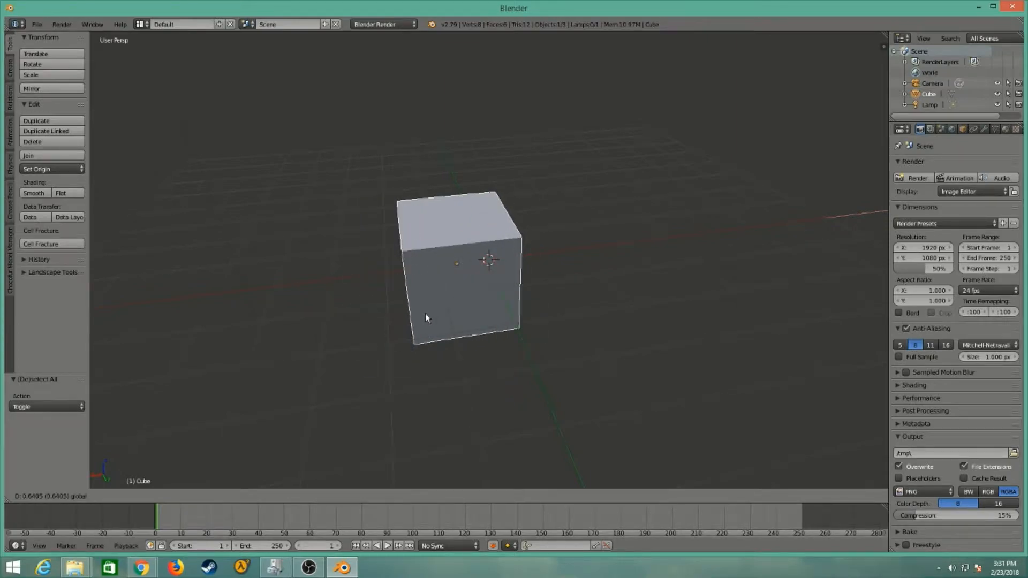
pyautogui.rightClick(425, 313)
pyautogui.scroll(-4, 491, 264)
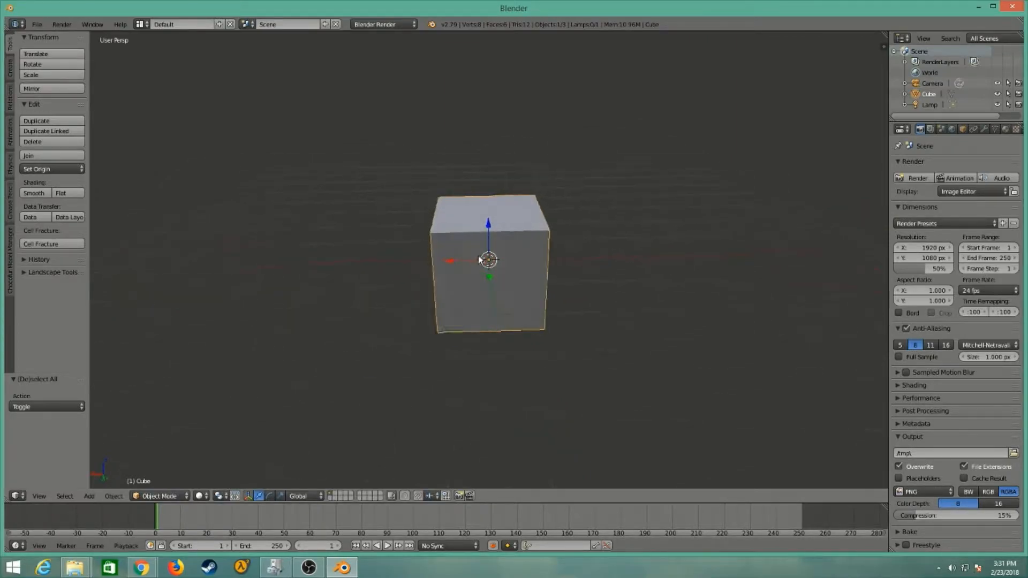
pyautogui.moveTo(488, 234); pyautogui.dragTo(493, 144)
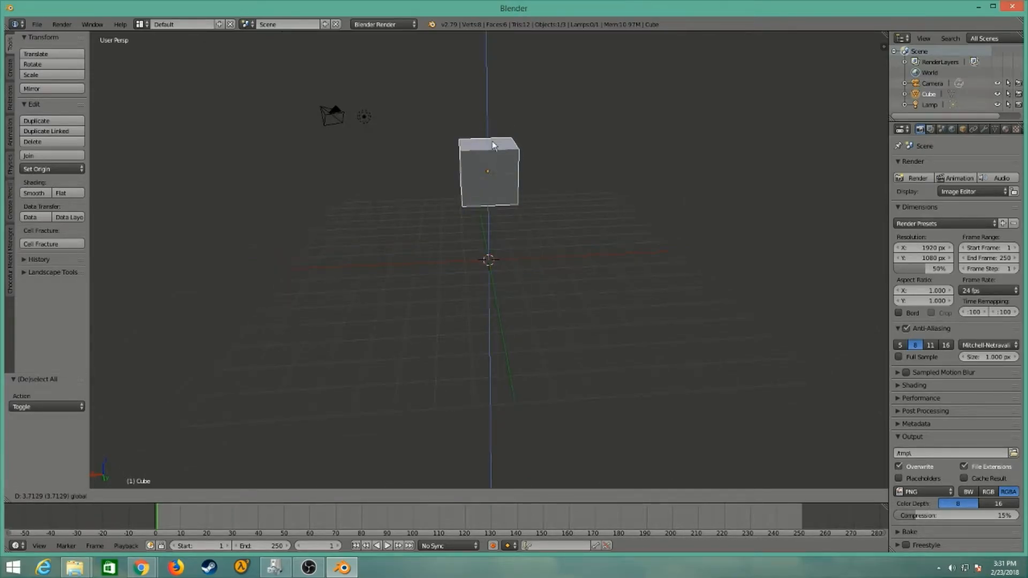
pyautogui.rightClick(493, 141)
pyautogui.scroll(5, 407, 307)
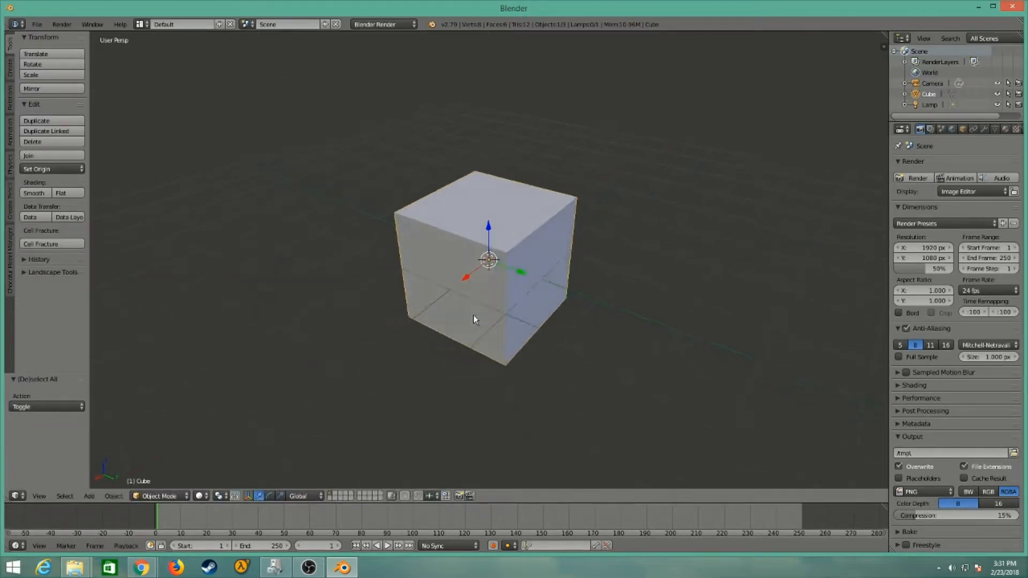
pyautogui.moveTo(474, 320); pyautogui.dragTo(467, 298, button='middle')
pyautogui.moveTo(606, 213); pyautogui.dragTo(580, 244, button='middle')
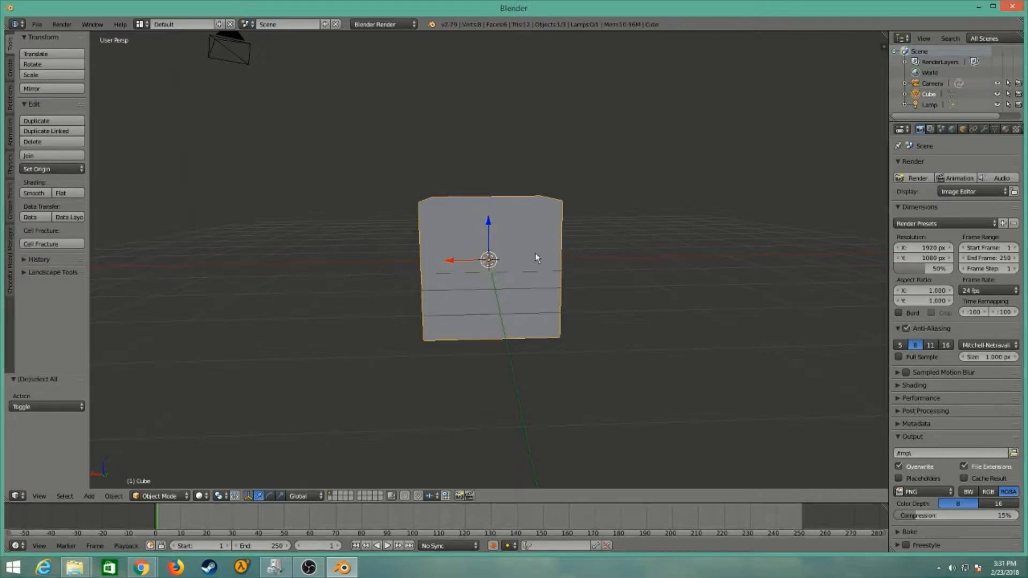
pyautogui.moveTo(620, 239); pyautogui.dragTo(562, 260, button='middle')
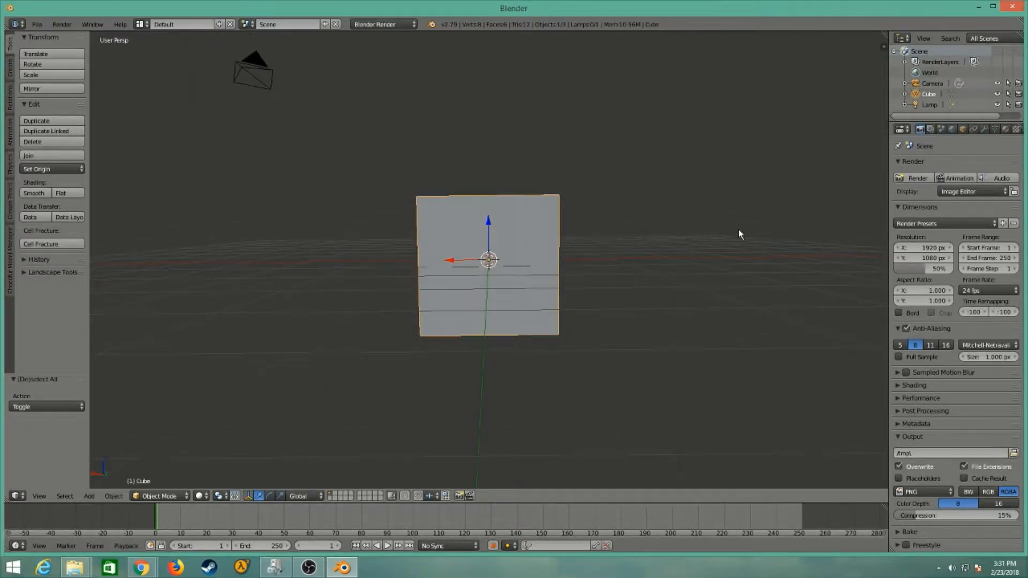
# Try enlarging the selected cube uniformly along all three axes.
pyautogui.press('s')
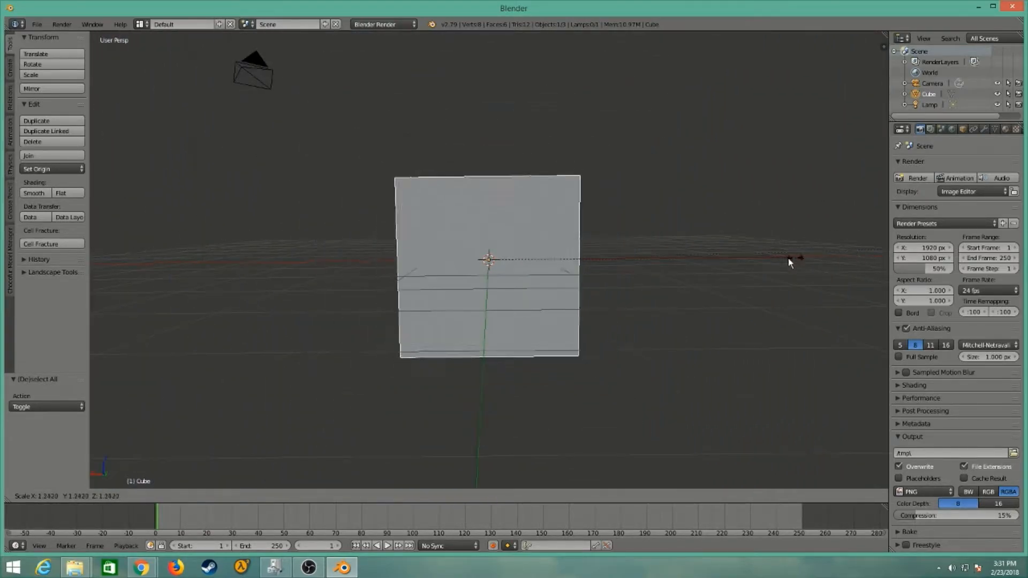
pyautogui.rightClick(505, 262)
pyautogui.moveTo(509, 264); pyautogui.dragTo(707, 345, button='middle')
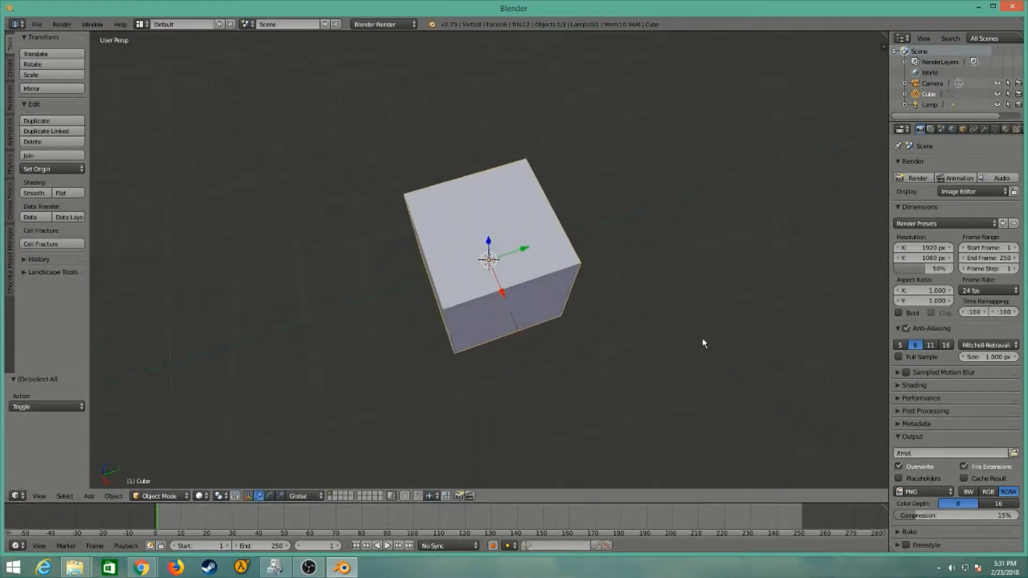
# Try scaling the cube uniformly again, to about 1.8 times its size, from a slightly raised frontal viewpoint.
pyautogui.scroll(-6, 670, 322)
pyautogui.moveTo(636, 301); pyautogui.dragTo(548, 278, button='middle')
pyautogui.scroll(6, 498, 261)
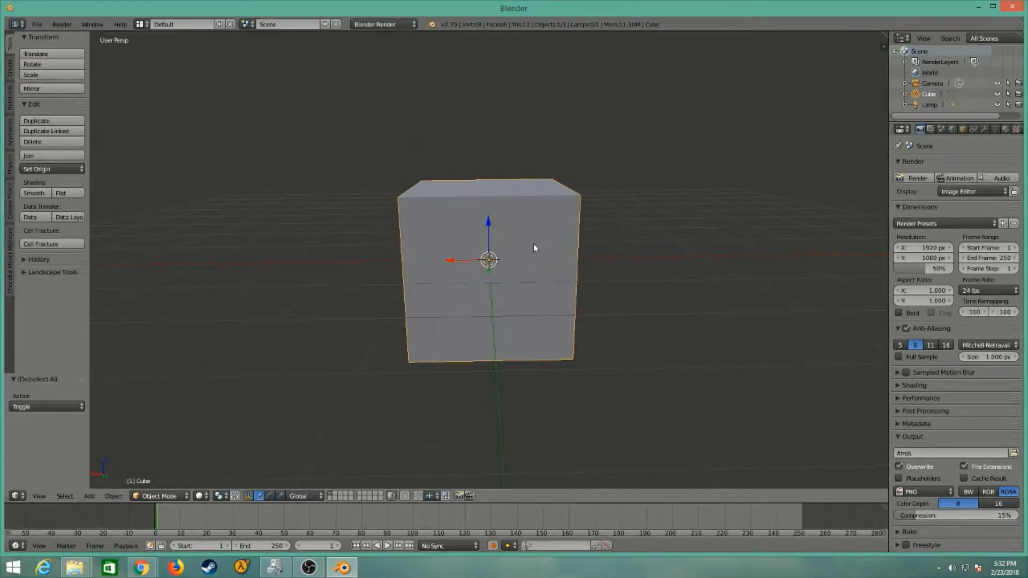
pyautogui.moveTo(518, 254)
pyautogui.mouseDown(button='middle')
pyautogui.moveTo(514, 239)
pyautogui.moveTo(518, 259)
pyautogui.mouseUp(button='middle')
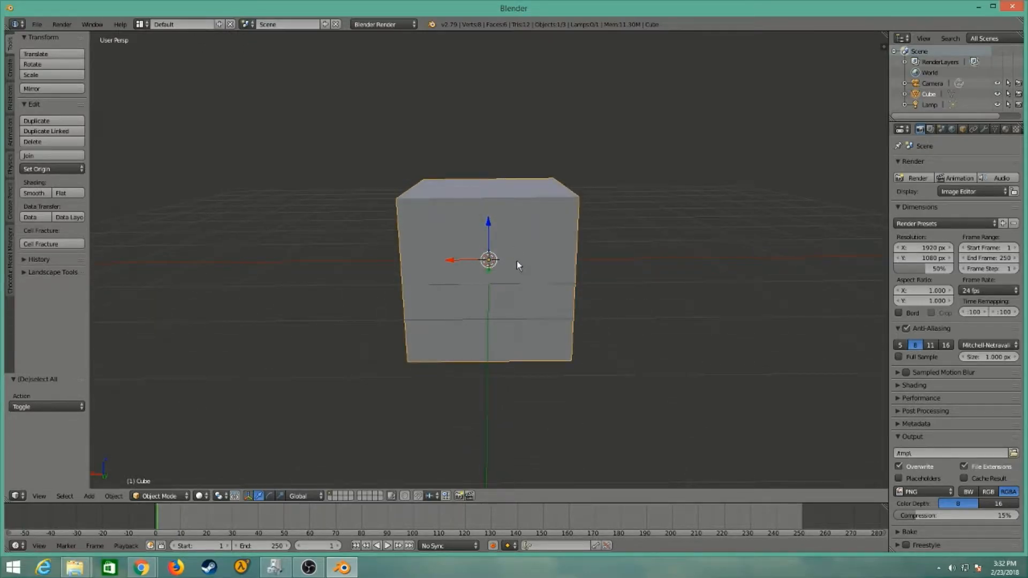
pyautogui.press('s')
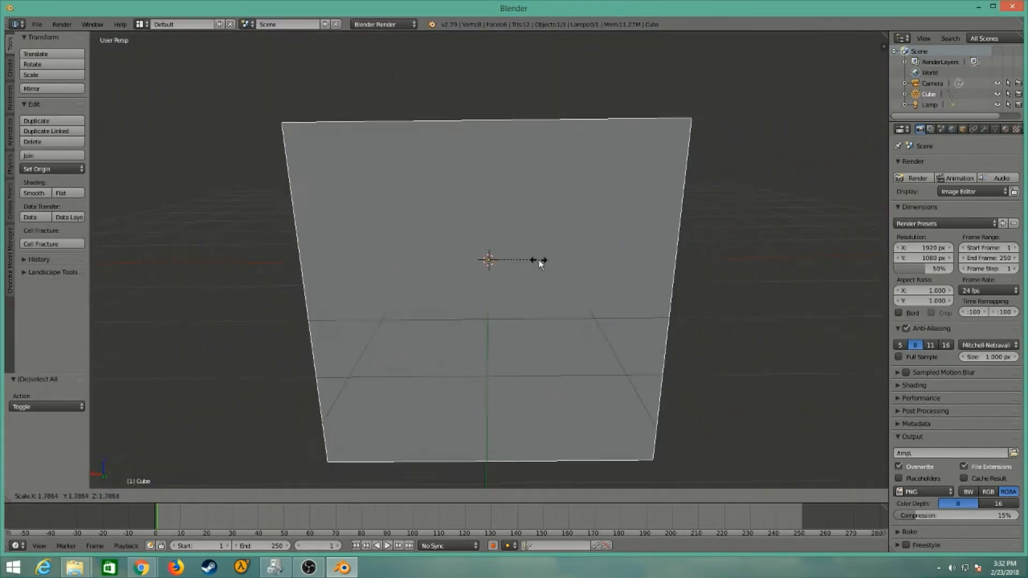
pyautogui.rightClick(539, 261)
# Examine the cube from frontal and side viewpoints at closer and farther distances.
pyautogui.moveTo(519, 287)
pyautogui.mouseDown(button='middle')
pyautogui.moveTo(549, 294)
pyautogui.moveTo(650, 381)
pyautogui.moveTo(639, 405)
pyautogui.moveTo(519, 298)
pyautogui.moveTo(468, 281)
pyautogui.moveTo(521, 299)
pyautogui.moveTo(518, 287)
pyautogui.mouseUp(button='middle')
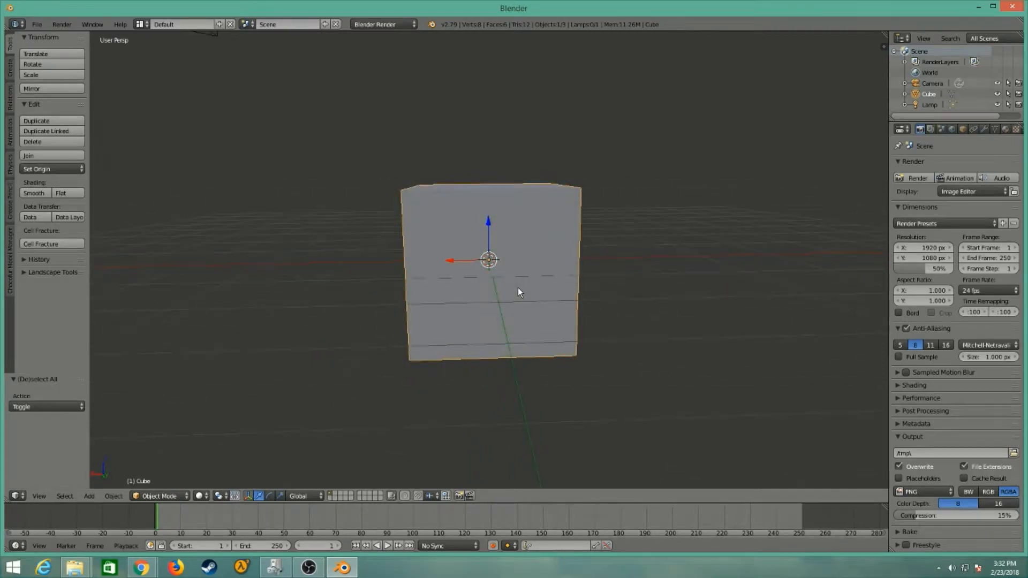
pyautogui.scroll(-4, 521, 281)
pyautogui.moveTo(538, 260); pyautogui.dragTo(658, 250, button='middle')
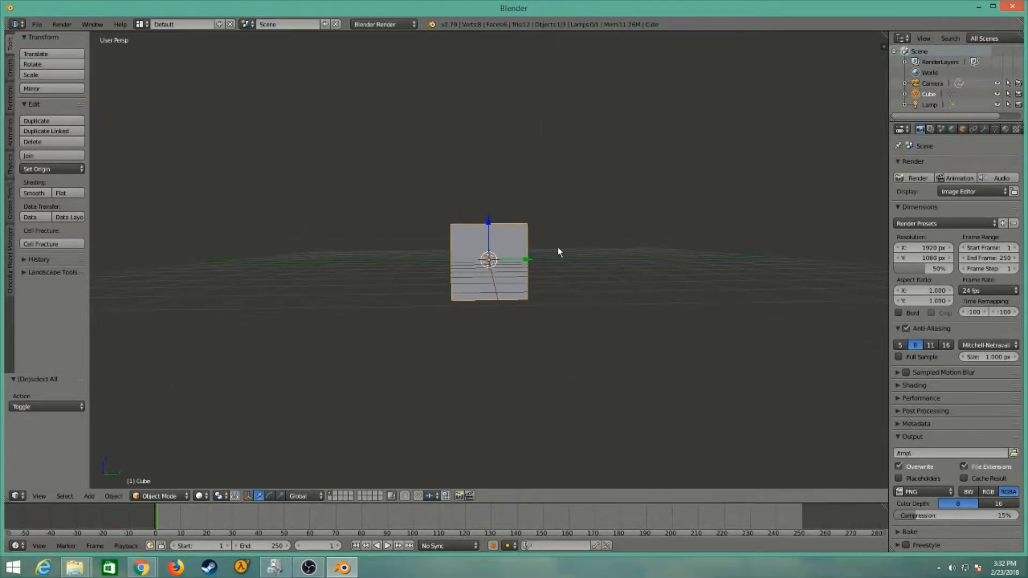
pyautogui.scroll(6, 601, 270)
pyautogui.scroll(-8, 621, 278)
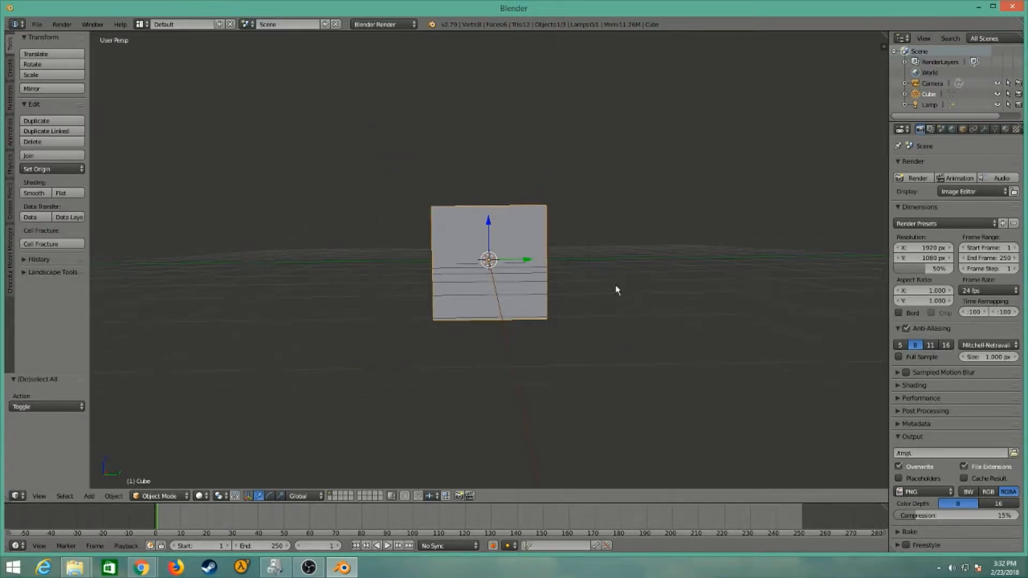
pyautogui.moveTo(598, 281); pyautogui.dragTo(481, 277, button='middle')
pyautogui.scroll(8, 514, 268)
pyautogui.moveTo(539, 263)
pyautogui.mouseDown(button='middle')
pyautogui.moveTo(533, 326)
pyautogui.moveTo(555, 377)
pyautogui.moveTo(533, 374)
pyautogui.moveTo(534, 246)
pyautogui.mouseUp(button='middle')
pyautogui.scroll(-3, 524, 337)
pyautogui.scroll(-3, 525, 337)
pyautogui.scroll(5, 538, 317)
pyautogui.scroll(-4, 533, 371)
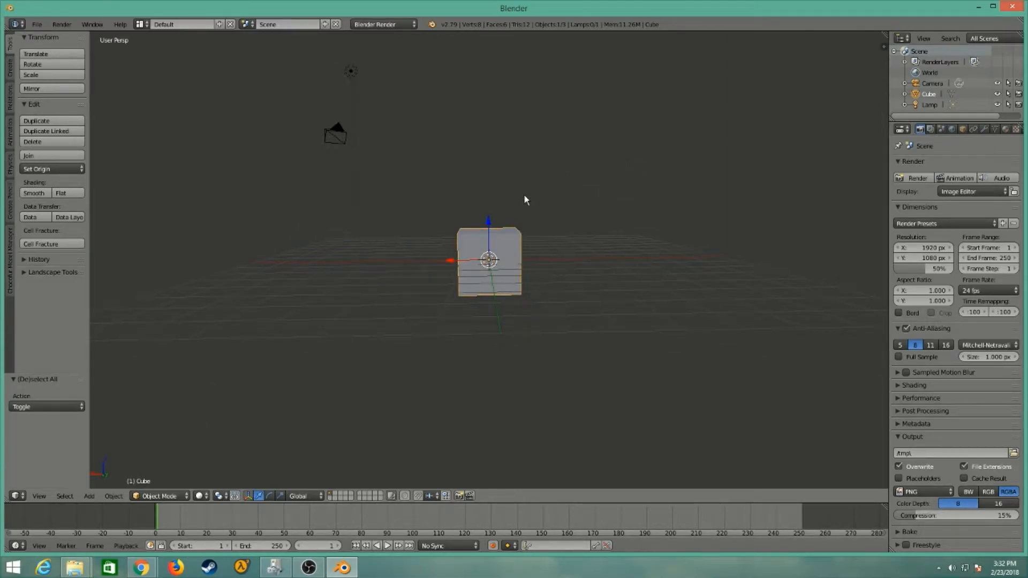
# Try rotating the cube freely in the view plane, once from a frontal viewpoint and once from above.
pyautogui.press('r')
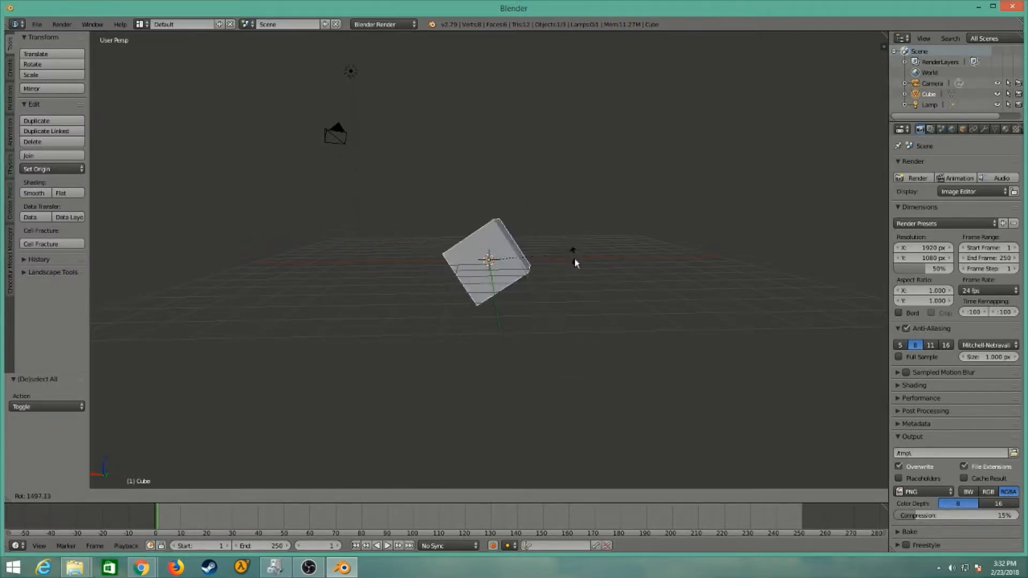
pyautogui.rightClick(449, 289)
pyautogui.scroll(5, 498, 313)
pyautogui.moveTo(483, 277); pyautogui.dragTo(512, 322, button='middle')
pyautogui.scroll(-5, 512, 322)
pyautogui.moveTo(576, 253); pyautogui.dragTo(550, 311, button='middle')
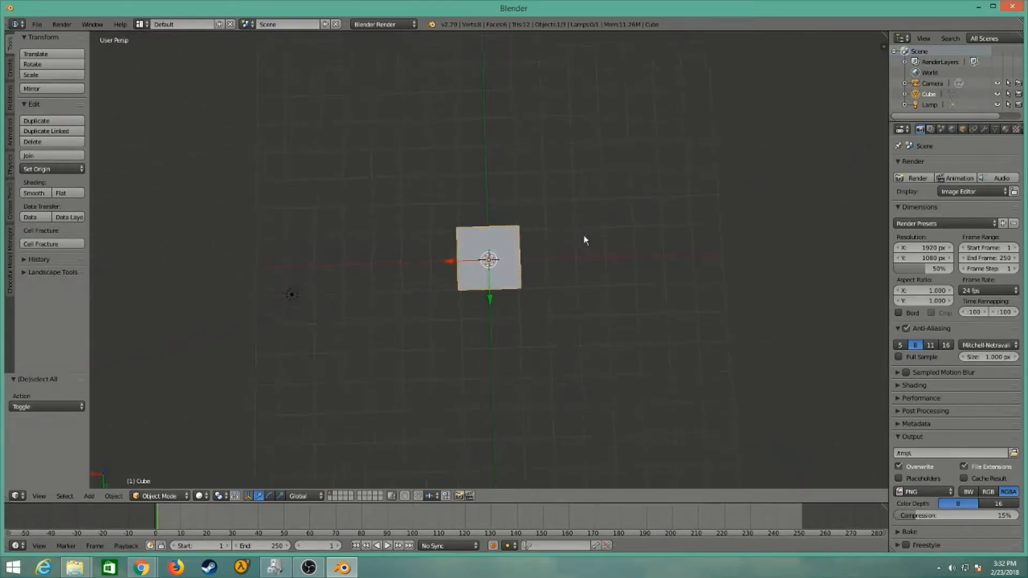
pyautogui.press('r')
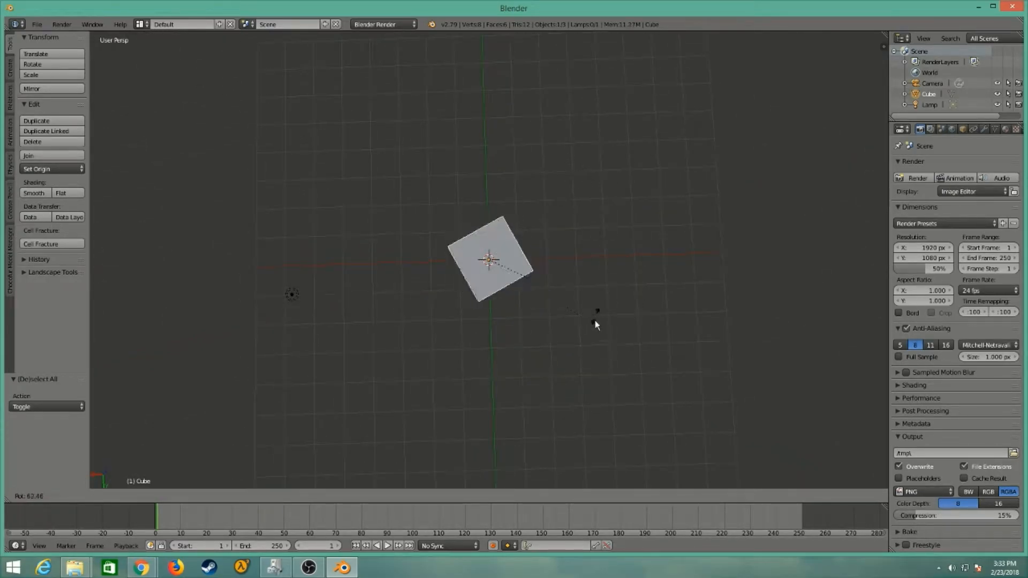
pyautogui.rightClick(599, 195)
# Try tumbling the cube freely in all directions with trackball rotation, comparing it with plain view-plane rotation.
pyautogui.moveTo(599, 195); pyautogui.dragTo(538, 245, button='middle')
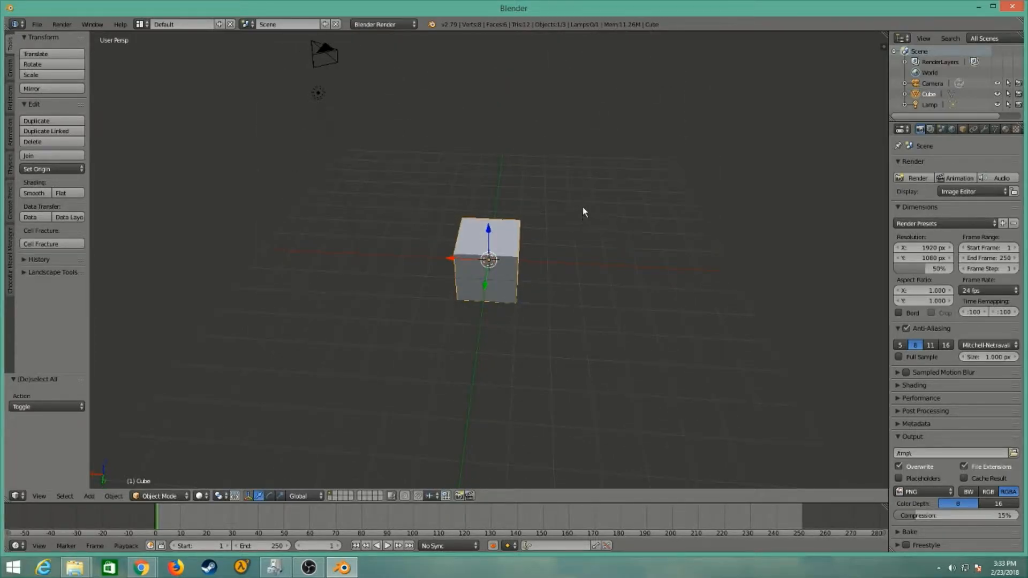
pyautogui.press('r')
pyautogui.press('r')
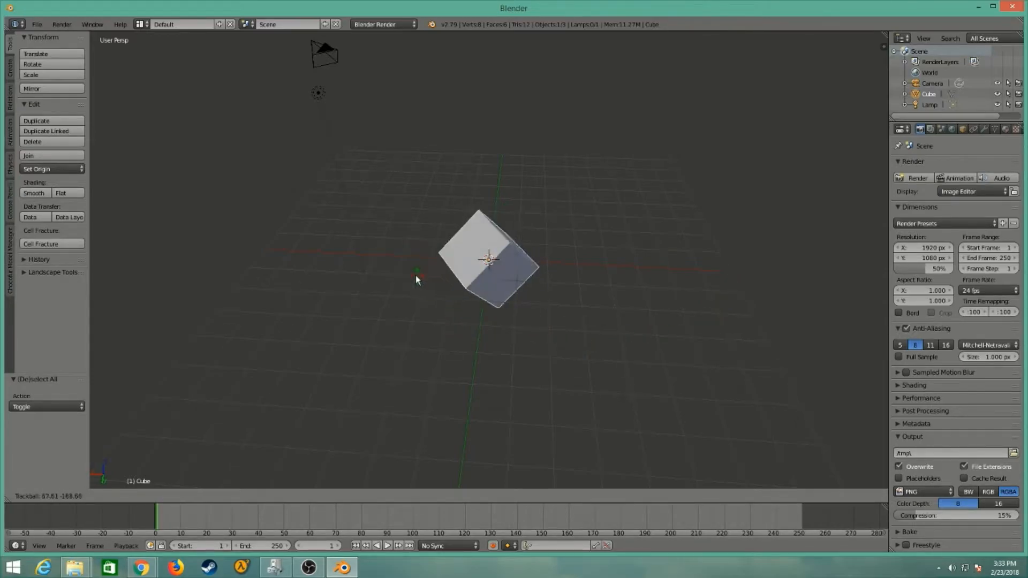
pyautogui.press('Escape')
pyautogui.press('r')
pyautogui.press('r')
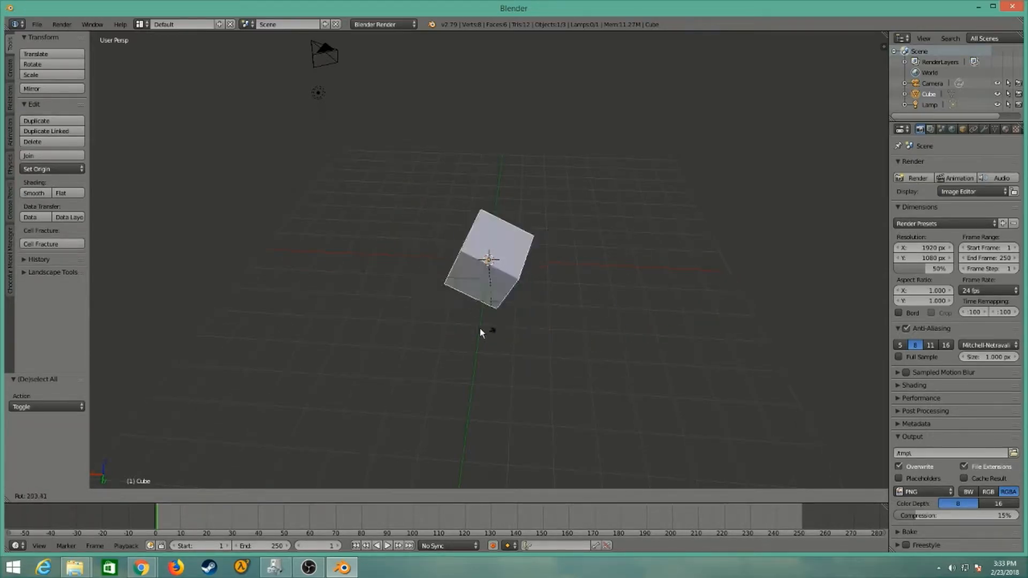
pyautogui.press('Escape')
pyautogui.press('r')
pyautogui.press('r')
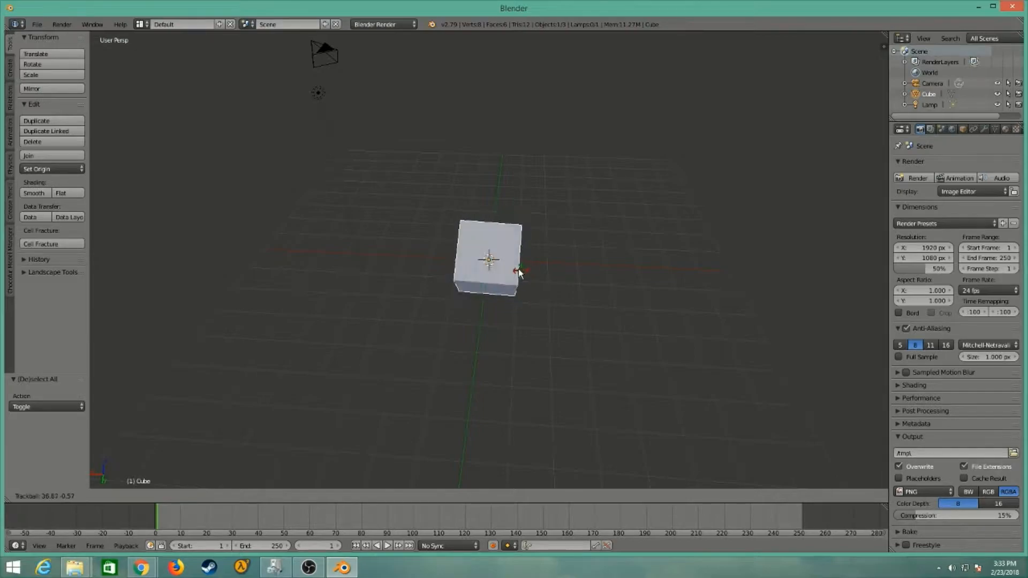
pyautogui.rightClick(525, 231)
# Review the preset viewpoints available for the 3D viewport and compare them with manually orbiting around the cube.
pyautogui.moveTo(523, 345); pyautogui.dragTo(453, 331, button='middle')
pyautogui.scroll(-3, 557, 316)
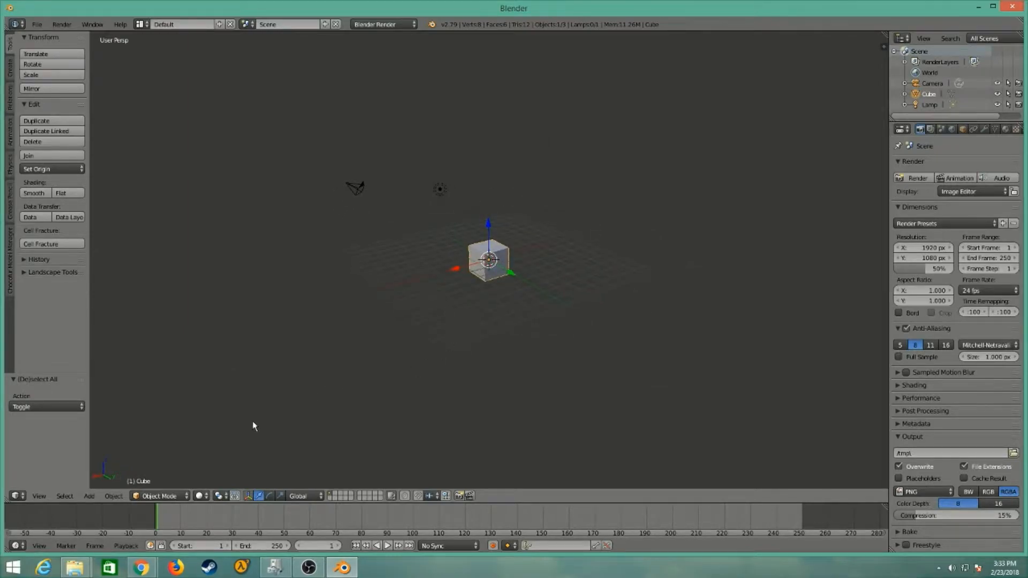
pyautogui.moveTo(410, 361); pyautogui.dragTo(505, 317, button='middle')
pyautogui.scroll(4, 466, 346)
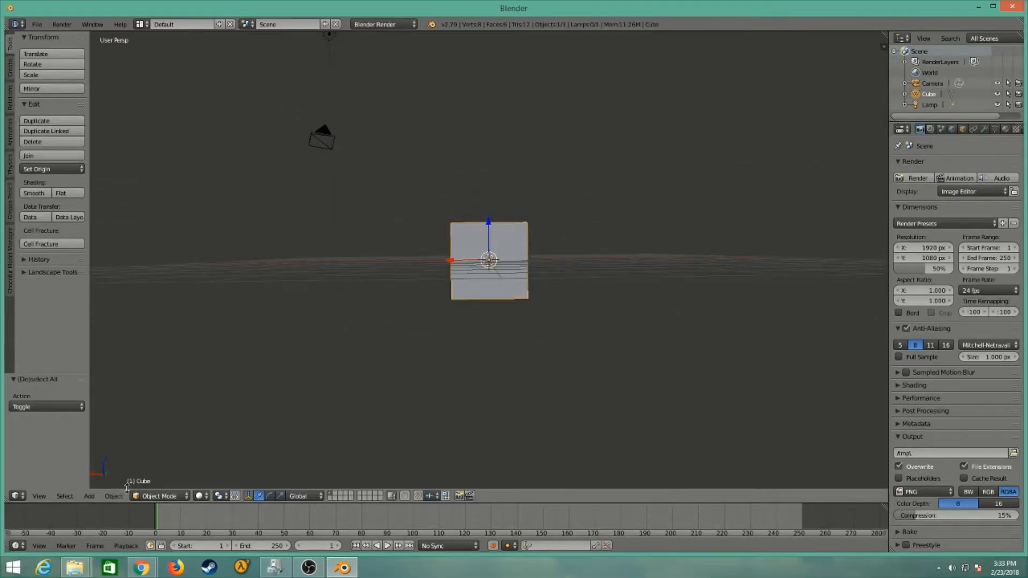
pyautogui.click(37, 496)
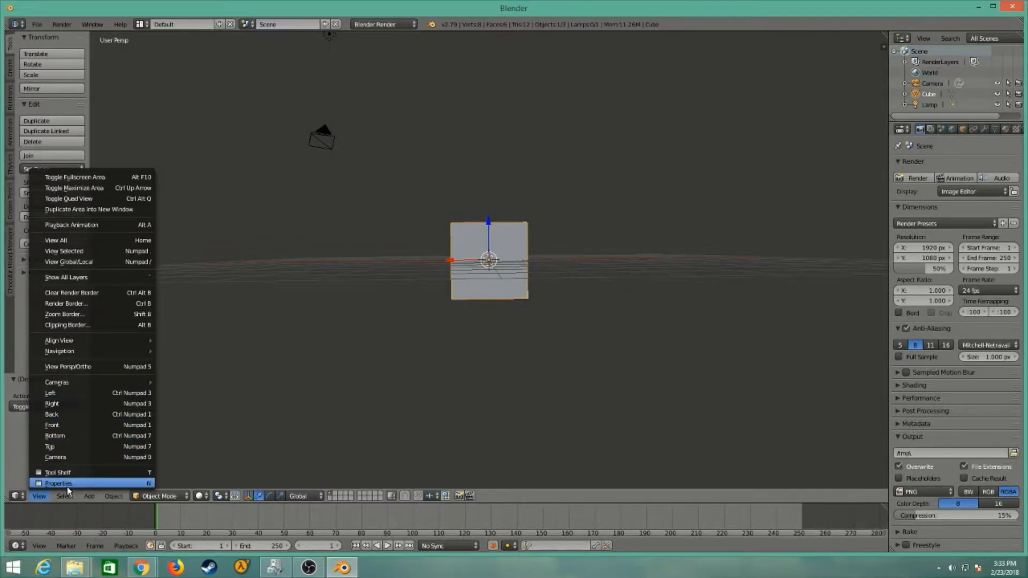
pyautogui.click(46, 496)
pyautogui.moveTo(374, 341); pyautogui.dragTo(370, 348, button='middle')
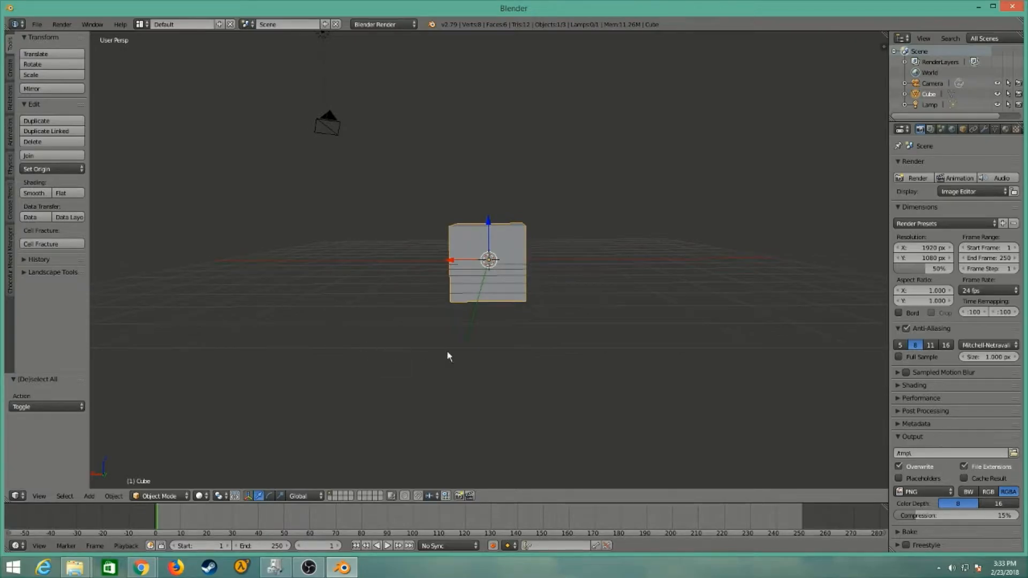
pyautogui.moveTo(435, 309)
pyautogui.mouseDown(button='middle')
pyautogui.moveTo(454, 311)
pyautogui.moveTo(439, 311)
pyautogui.mouseUp(button='middle')
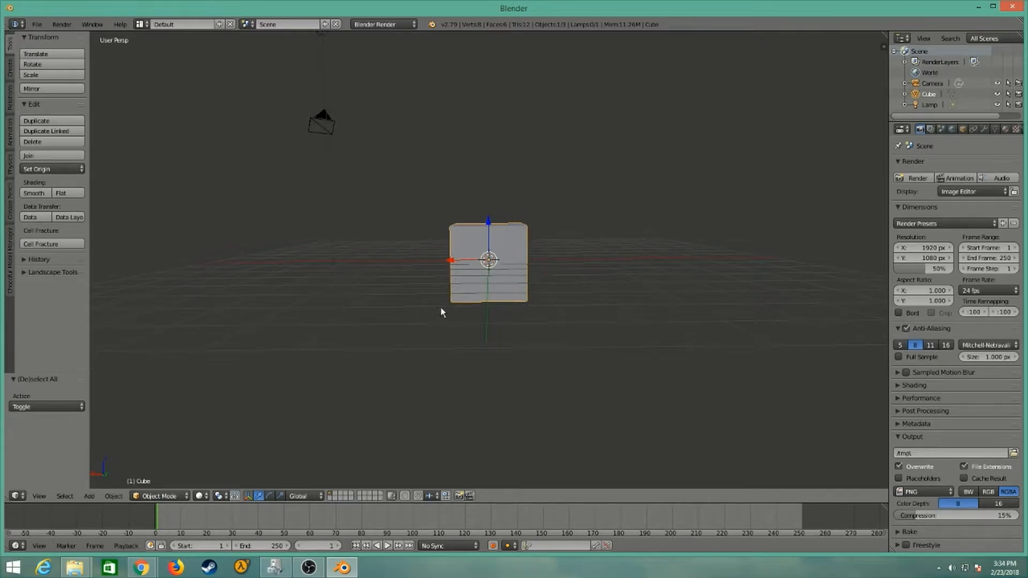
pyautogui.click(48, 496)
pyautogui.click(48, 497)
pyautogui.click(47, 497)
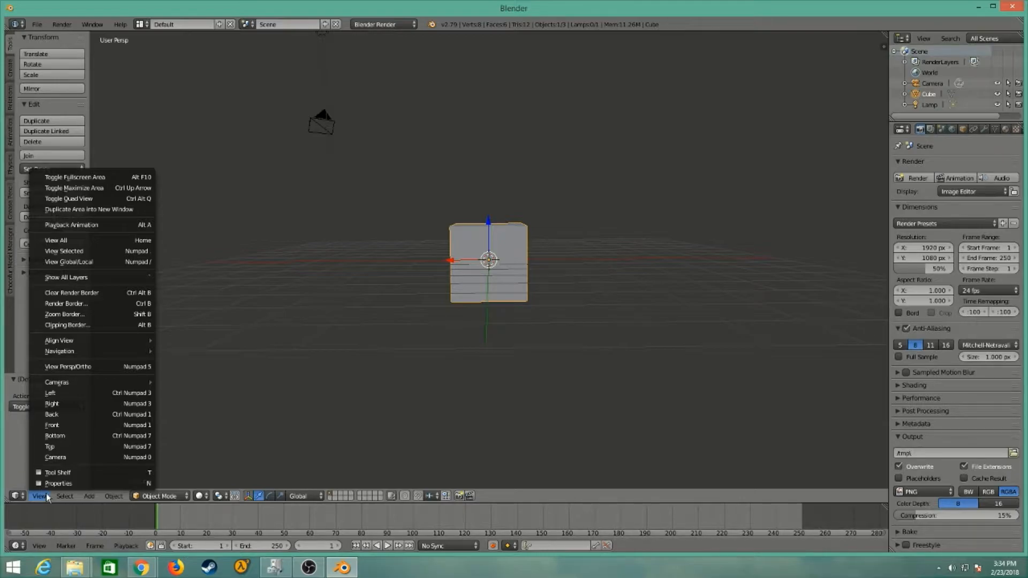
pyautogui.click(47, 497)
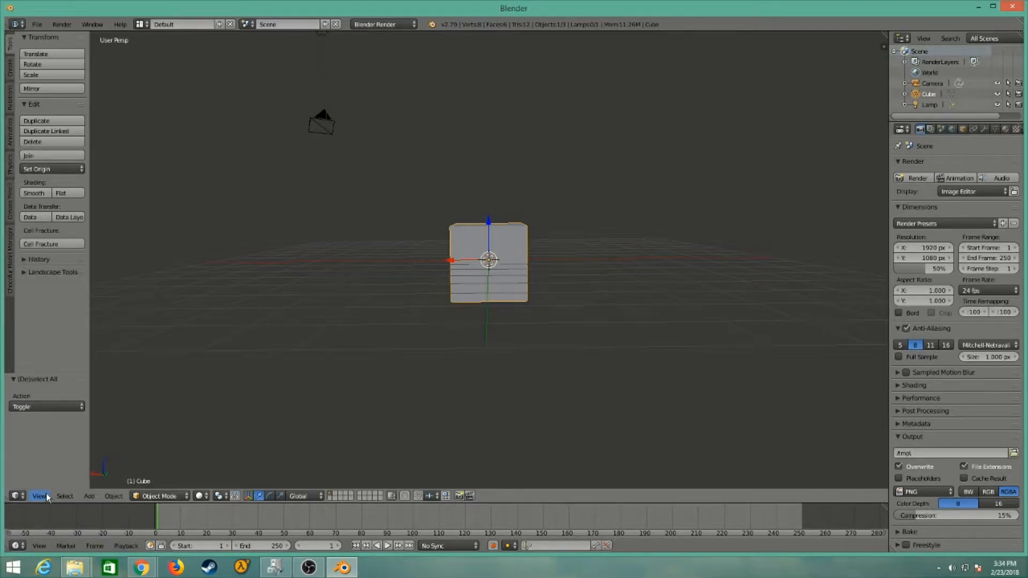
pyautogui.click(48, 497)
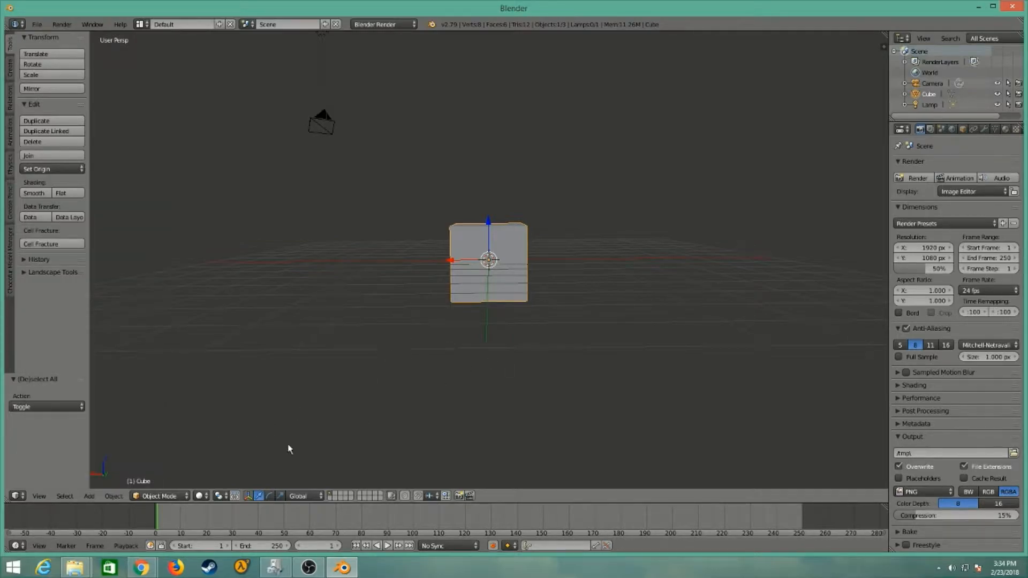
pyautogui.scroll(4, 484, 280)
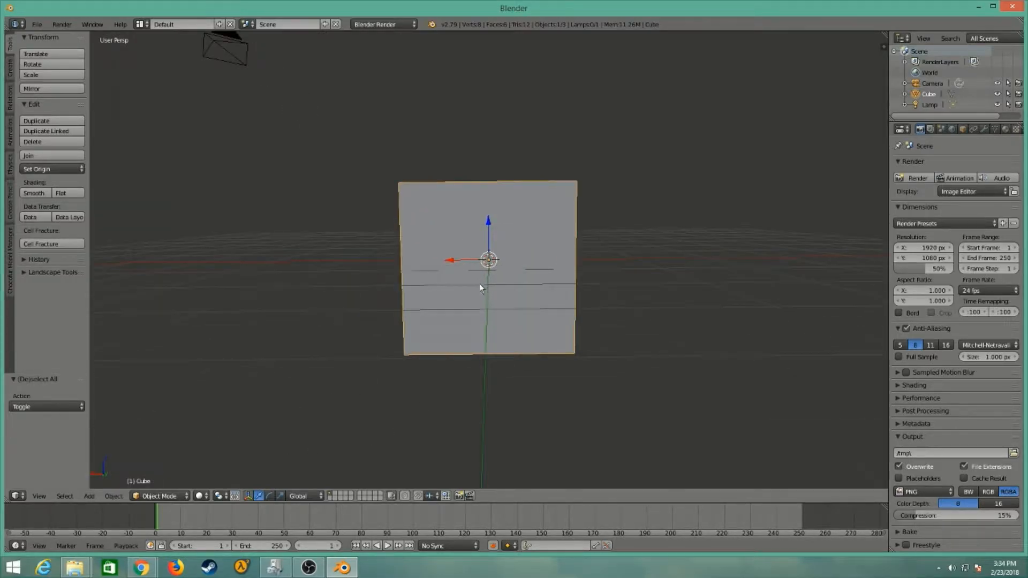
pyautogui.scroll(-4, 478, 278)
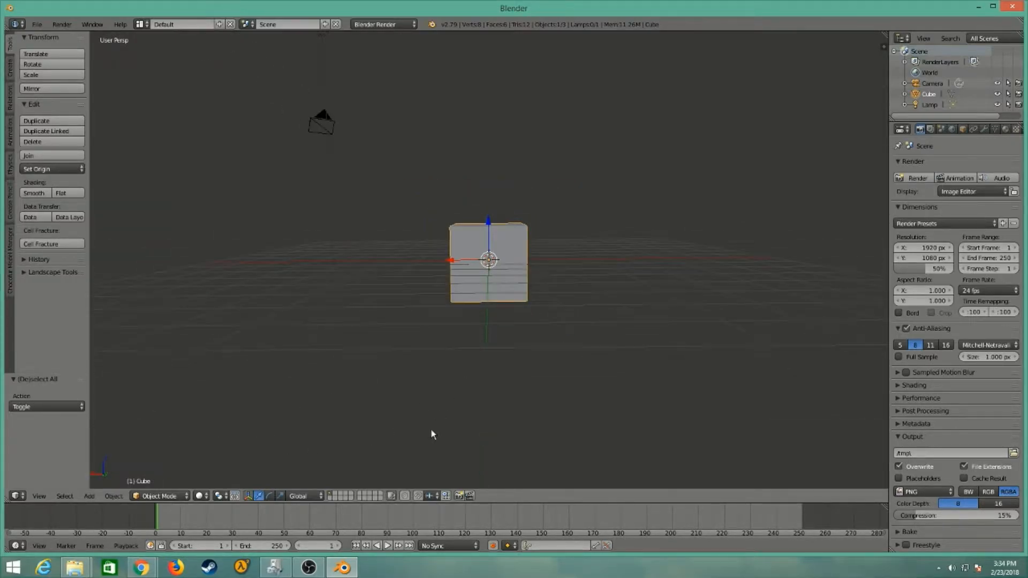
# Switch the 3D viewport to the Front view and inspect the cube at different distances.
pyautogui.click(42, 498)
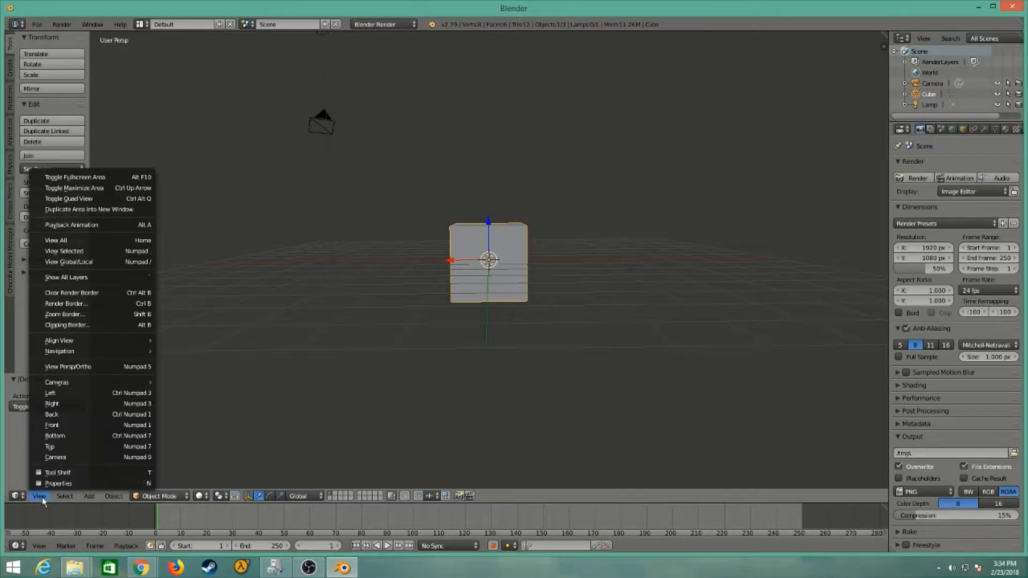
pyautogui.click(65, 426)
pyautogui.scroll(-4, 470, 255)
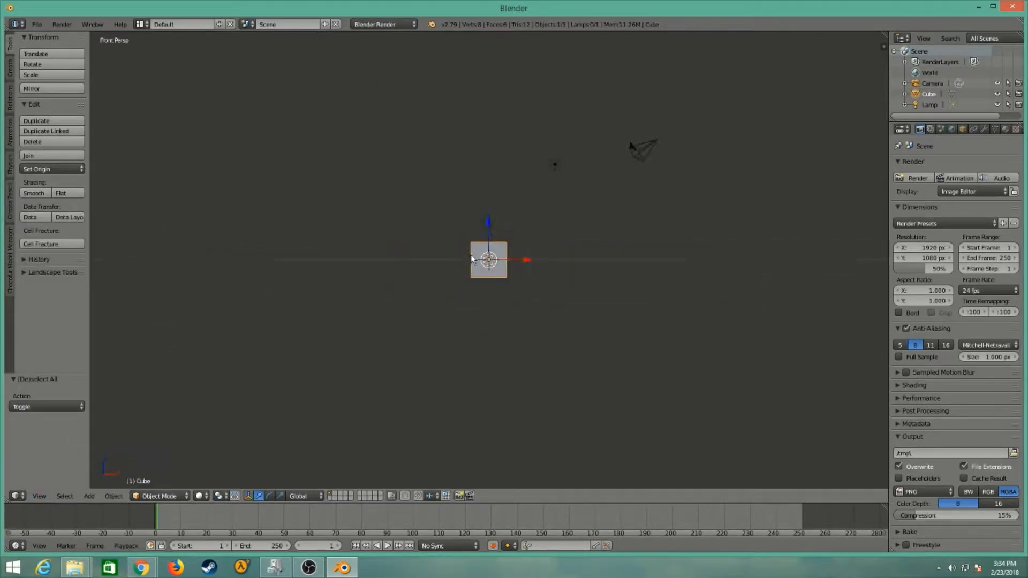
pyautogui.scroll(8, 471, 265)
pyautogui.scroll(-7, 474, 278)
pyautogui.scroll(7, 475, 278)
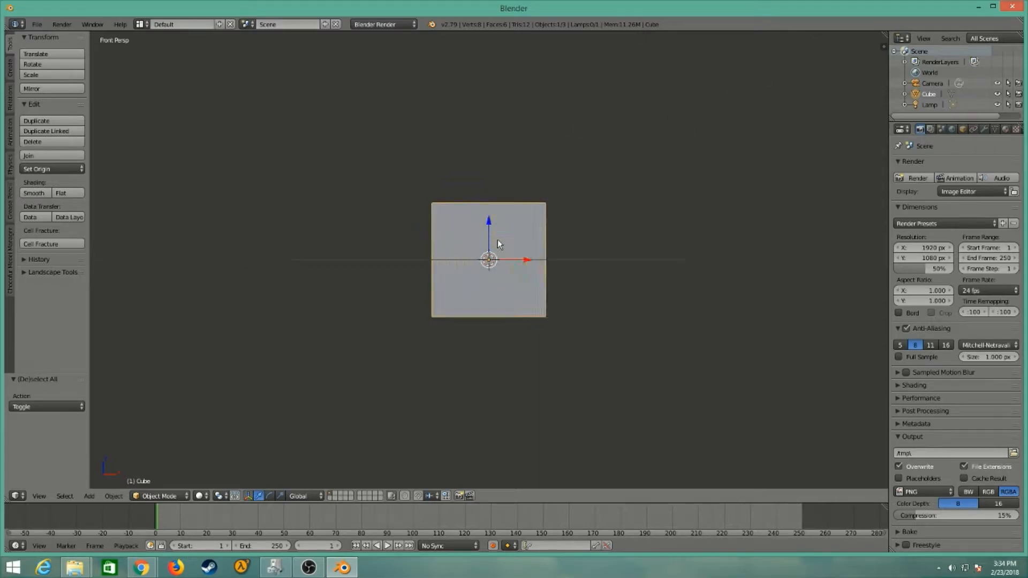
pyautogui.scroll(-4, 493, 260)
# Orbit to an angled view of the cube, and snap the viewport back to the Front view.
pyautogui.moveTo(494, 259); pyautogui.dragTo(546, 314, button='middle')
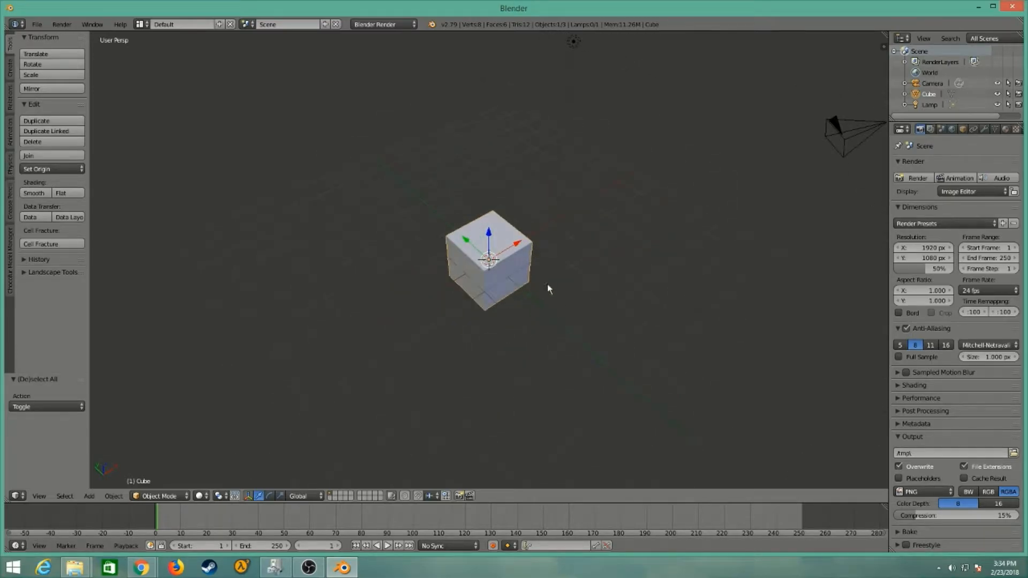
pyautogui.click(39, 495)
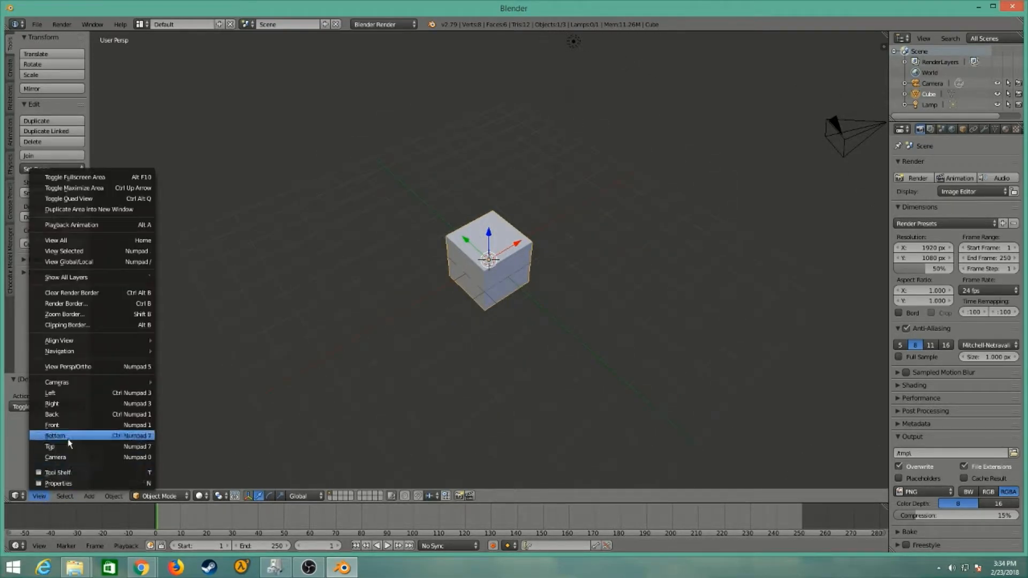
pyautogui.click(70, 426)
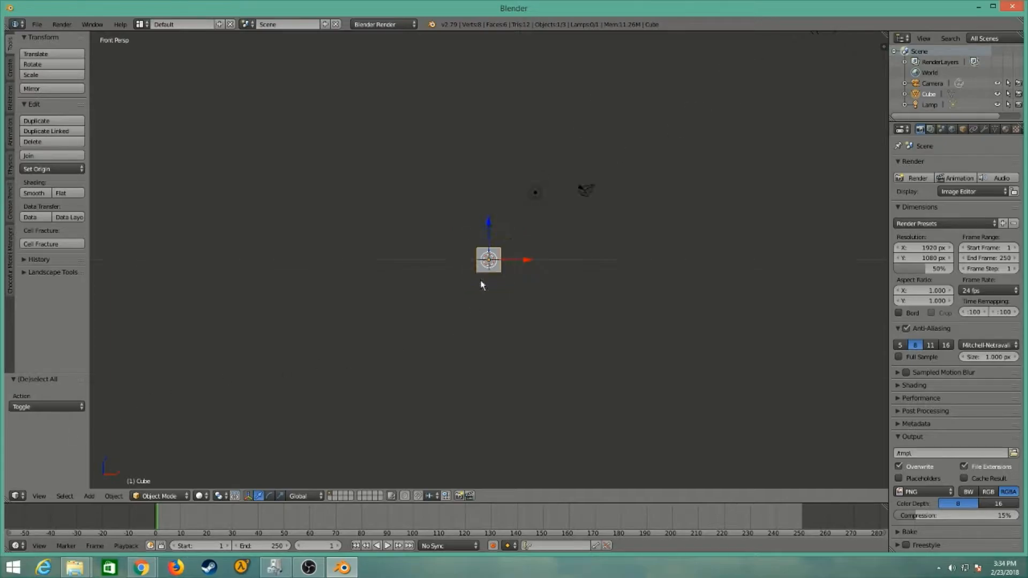
pyautogui.scroll(10, 517, 249)
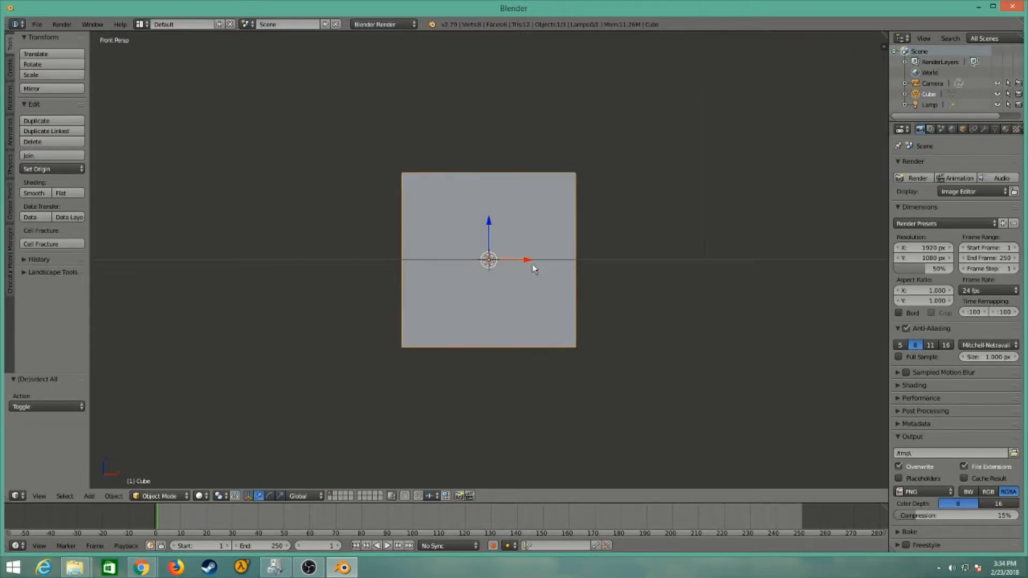
pyautogui.scroll(-4, 498, 277)
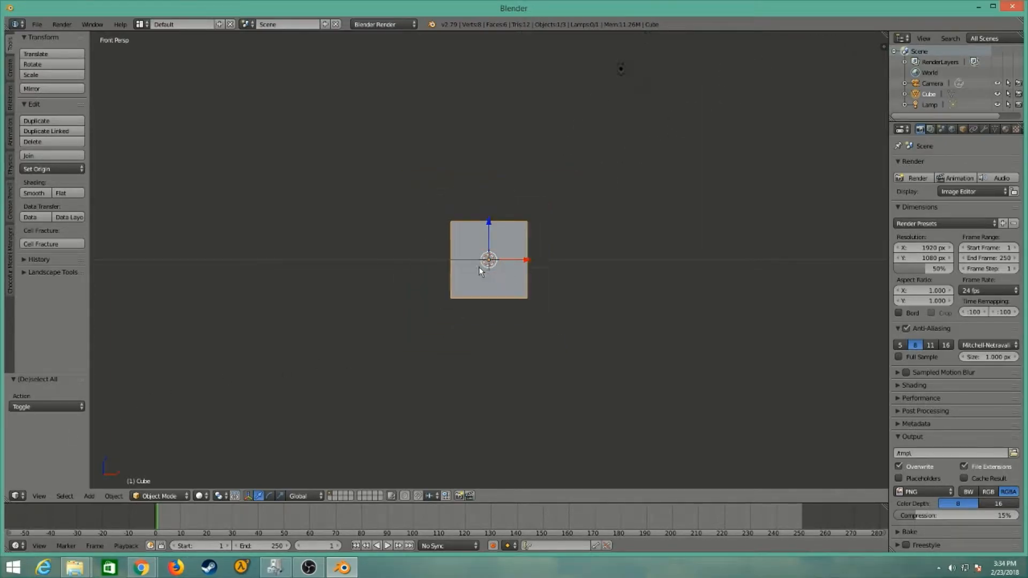
pyautogui.click(316, 571)
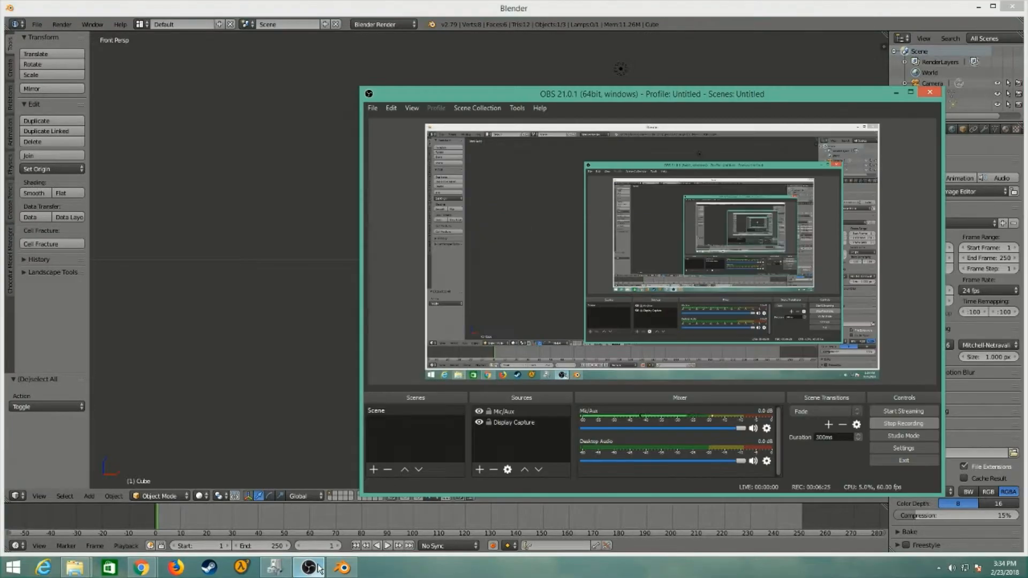
# Return to the Blender window, switch the 3D viewport to the Right view, and inspect the cube at different distances.
pyautogui.click(318, 572)
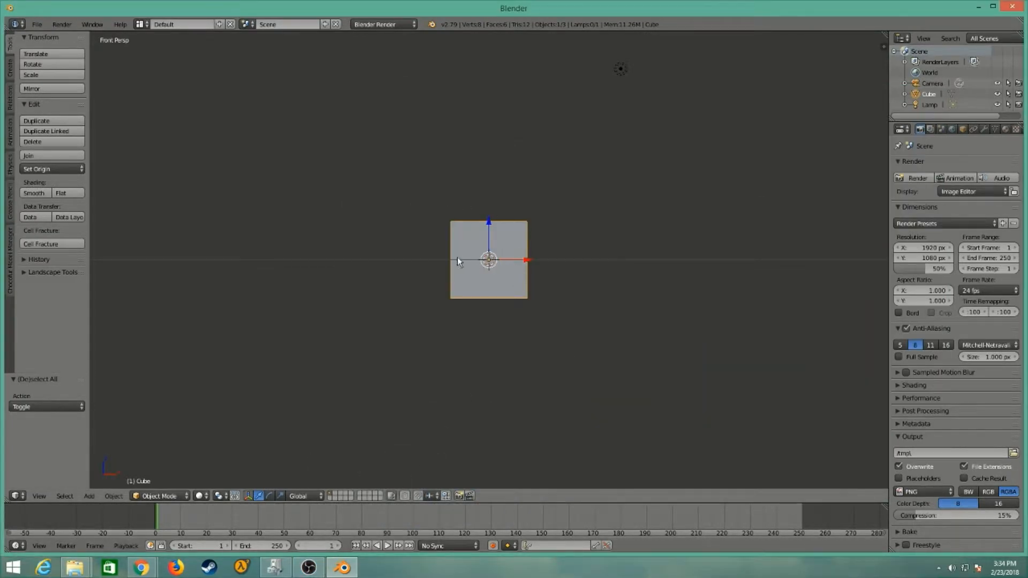
pyautogui.click(37, 497)
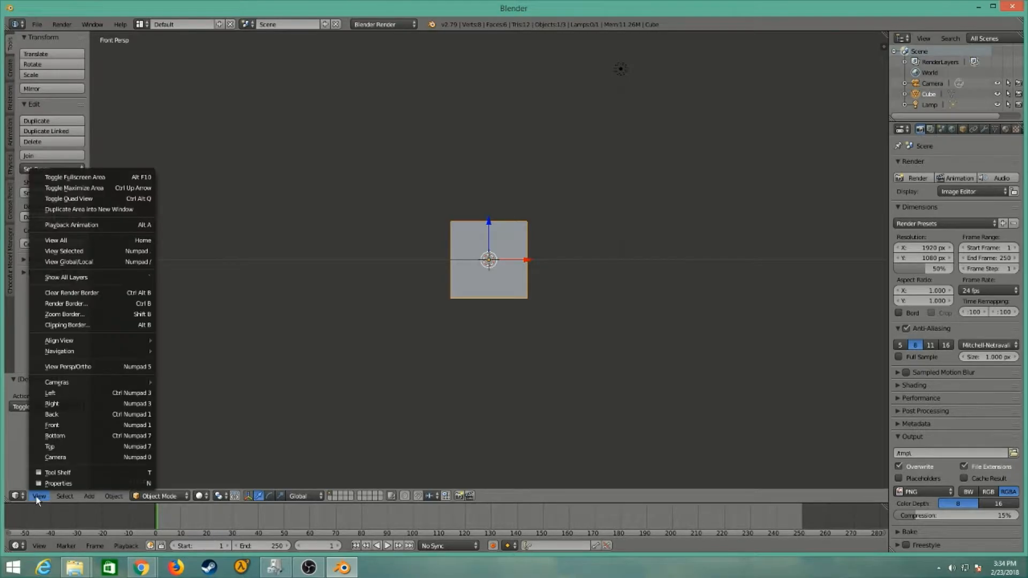
pyautogui.click(63, 404)
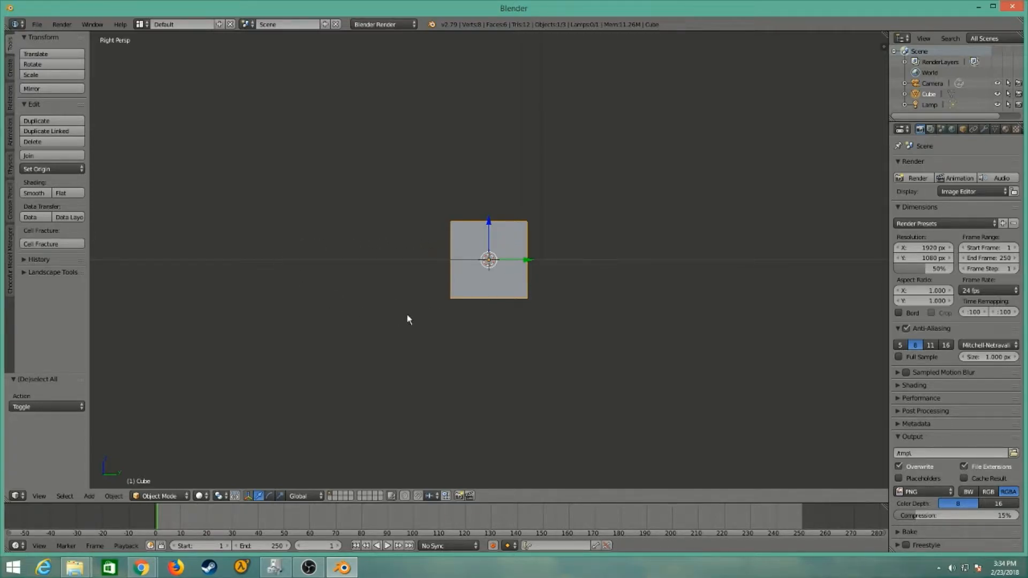
pyautogui.scroll(-5, 474, 249)
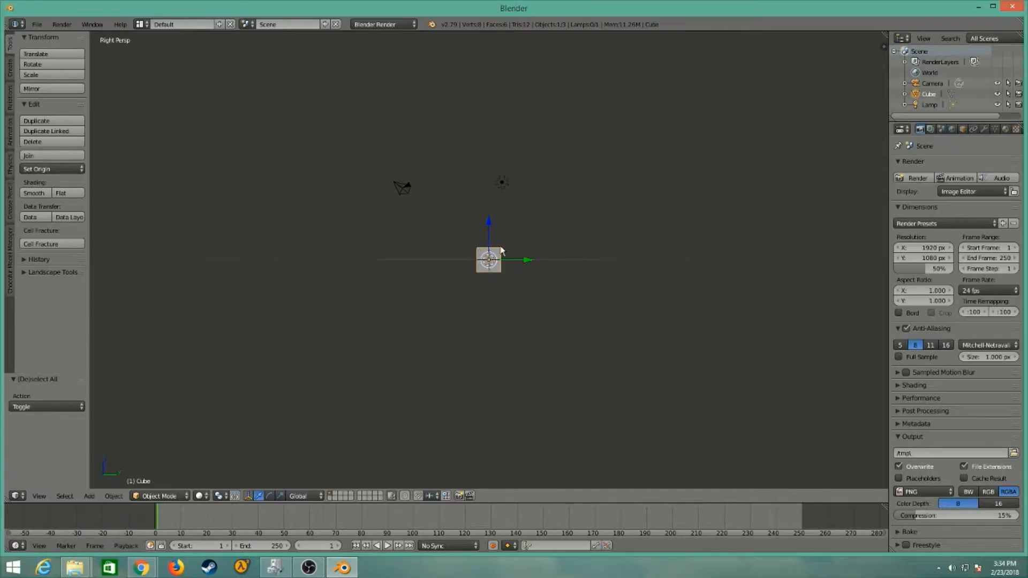
pyautogui.scroll(7, 498, 252)
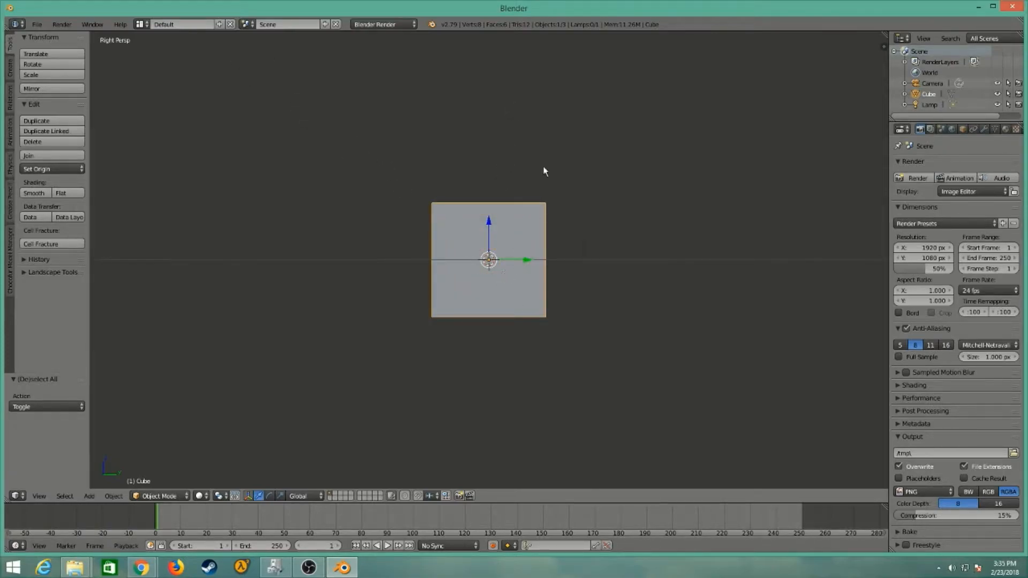
# Orbit to an angled view of the cube, and snap the viewport back to the Right view.
pyautogui.moveTo(449, 218); pyautogui.dragTo(396, 288, button='middle')
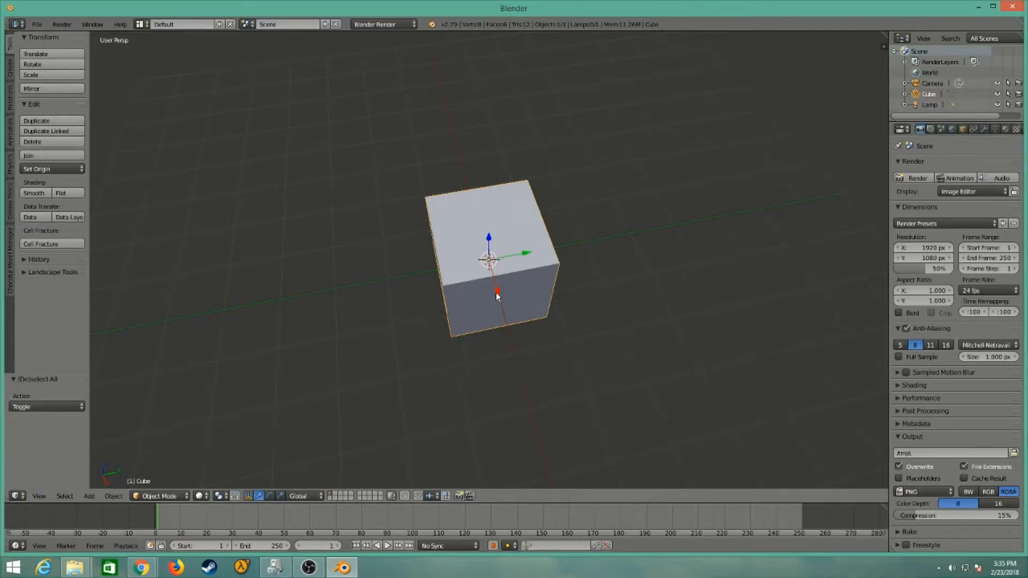
pyautogui.click(49, 497)
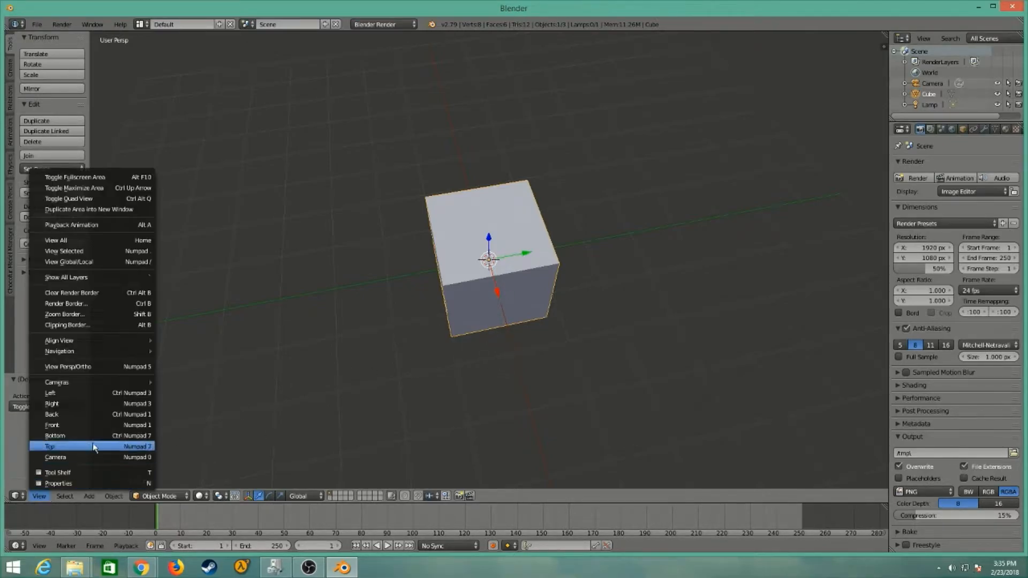
pyautogui.click(79, 407)
pyautogui.scroll(6, 490, 249)
pyautogui.scroll(-5, 495, 260)
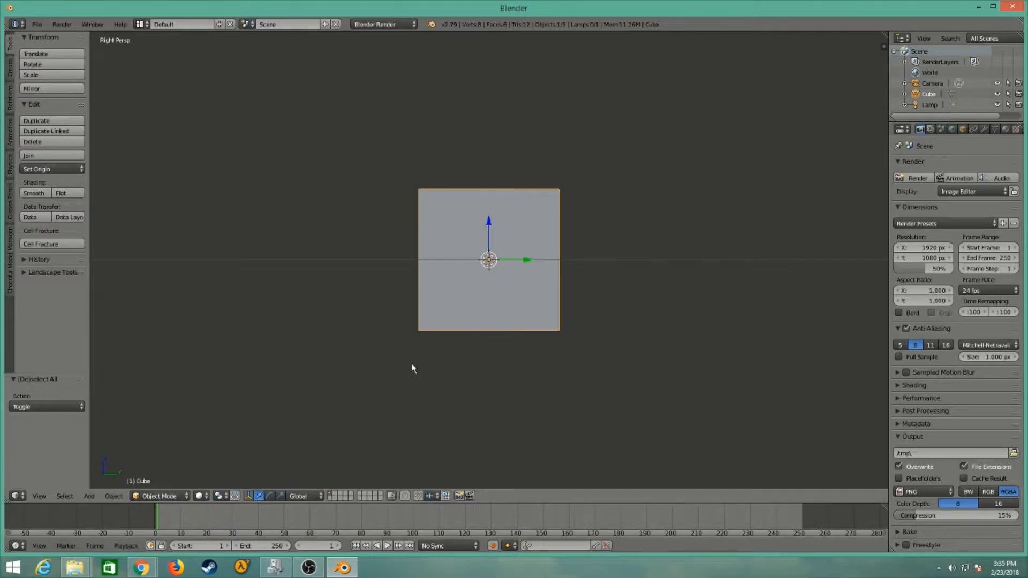
# Switch the viewport to the Front view, and compare the camera and lamp positions with those in the Right view.
pyautogui.click(44, 496)
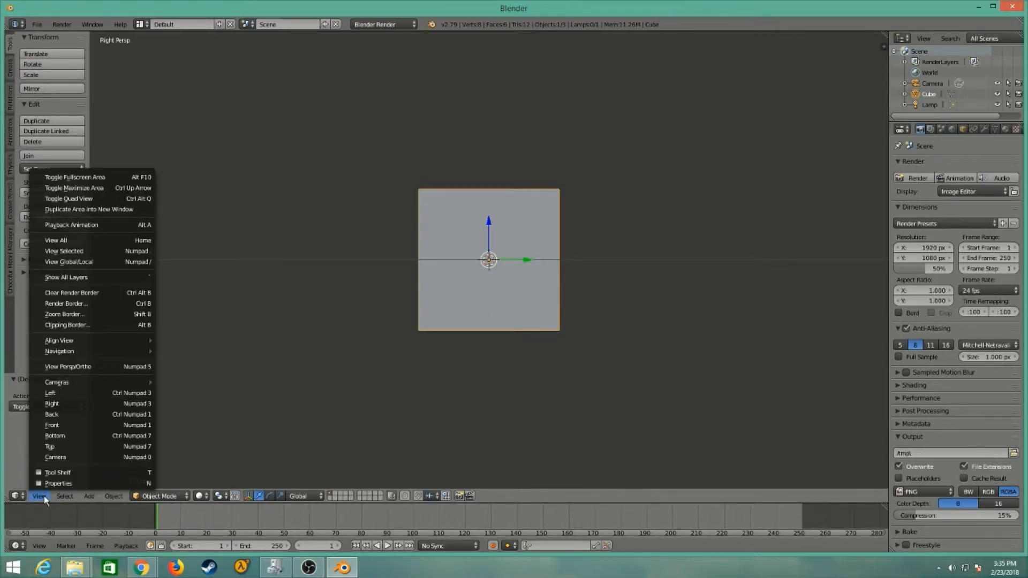
pyautogui.click(56, 425)
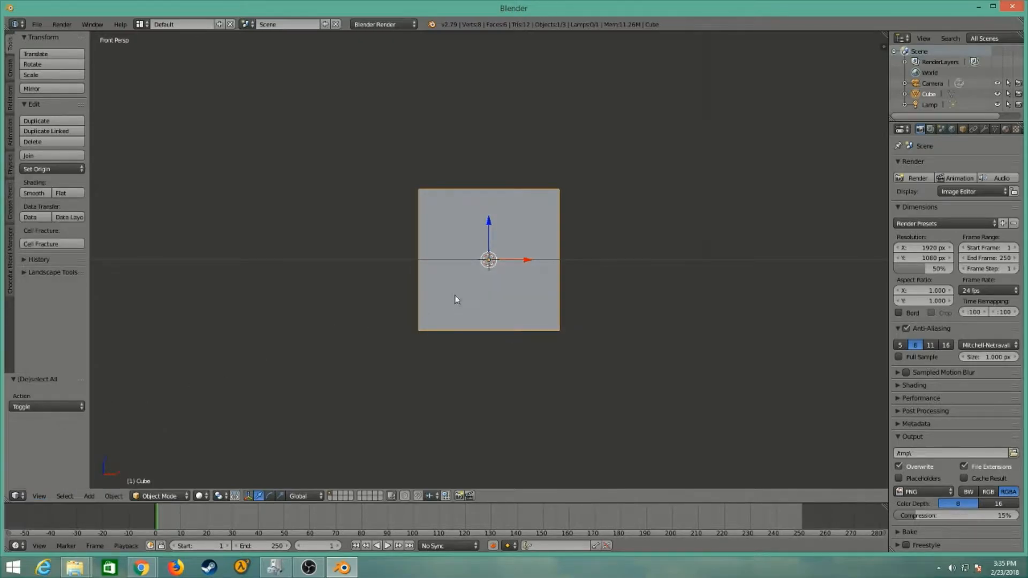
pyautogui.scroll(-5, 405, 257)
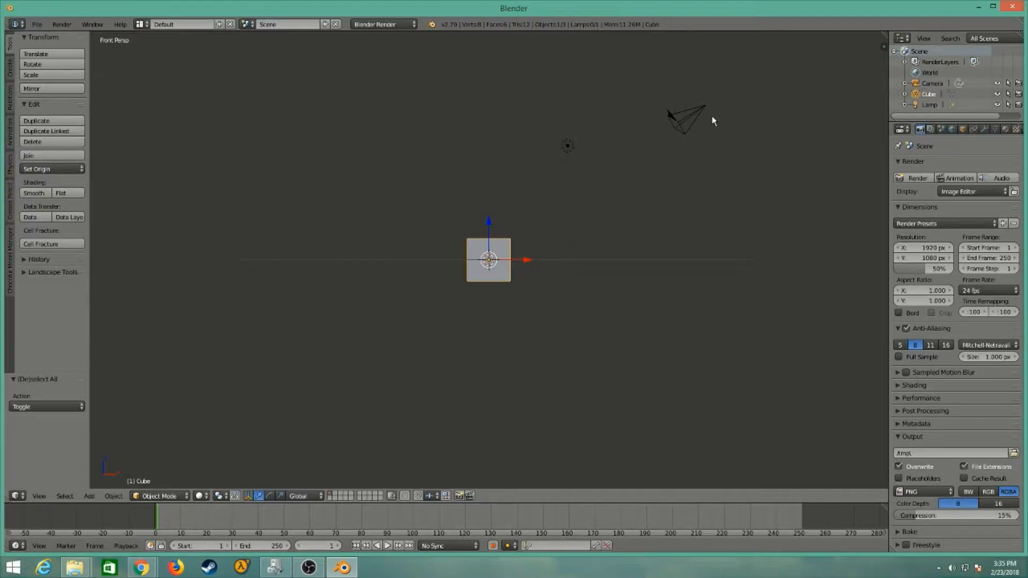
pyautogui.click(38, 496)
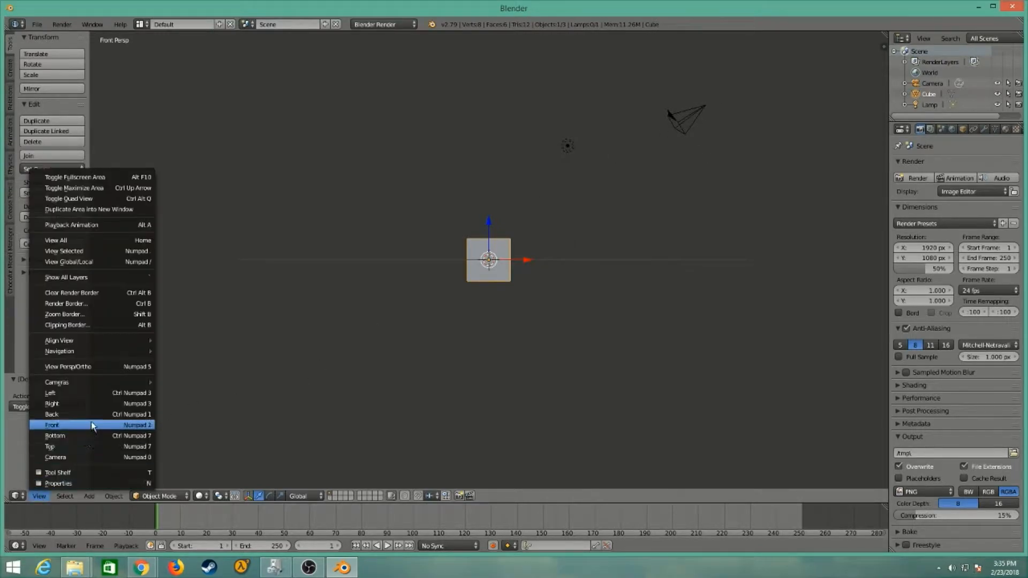
pyautogui.click(83, 405)
pyautogui.press('KP_3')
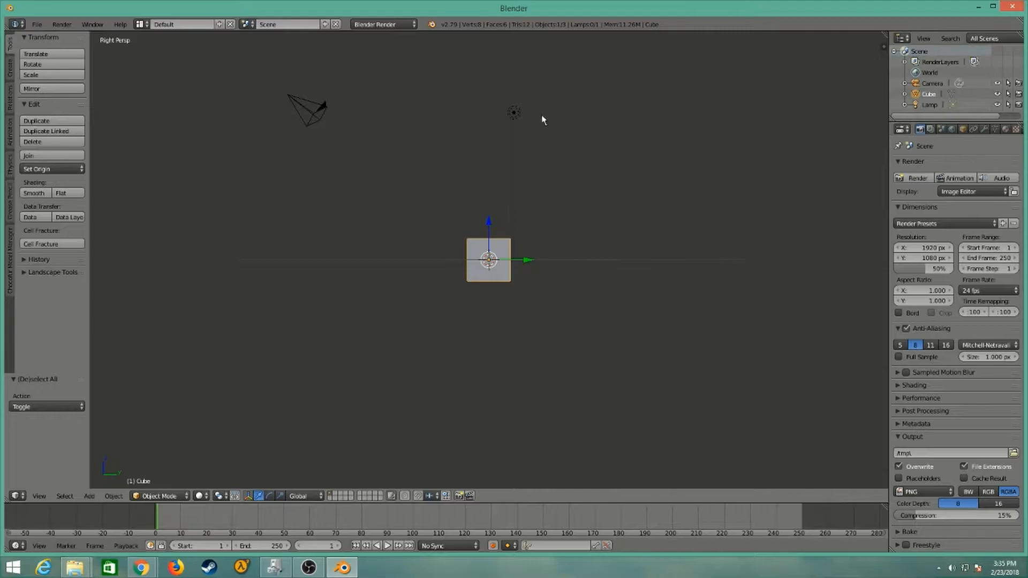
# Snap to the Front view and on to the Left view, inspecting the cube from near and far.
pyautogui.click(43, 496)
pyautogui.click(88, 424)
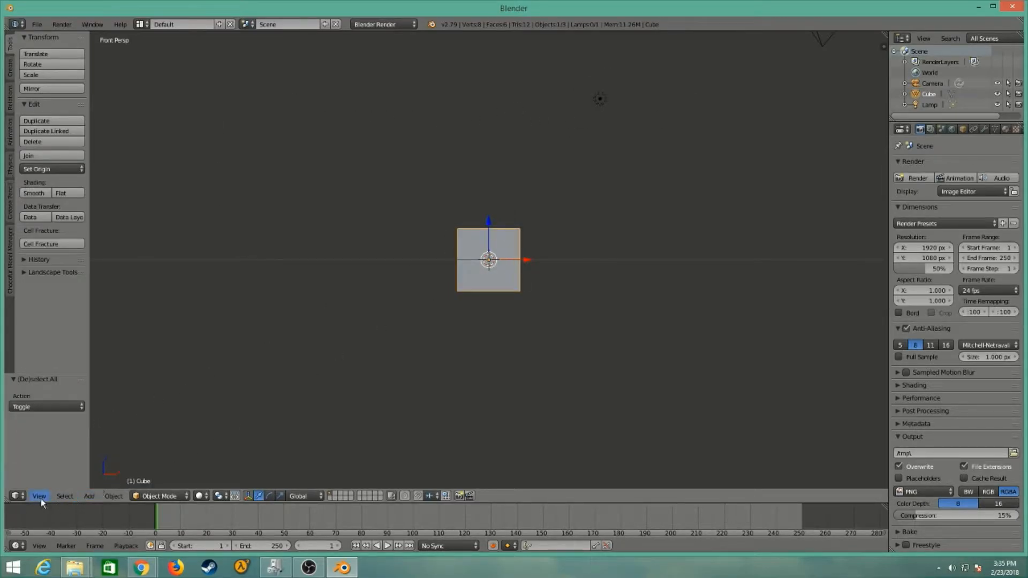
pyautogui.click(39, 497)
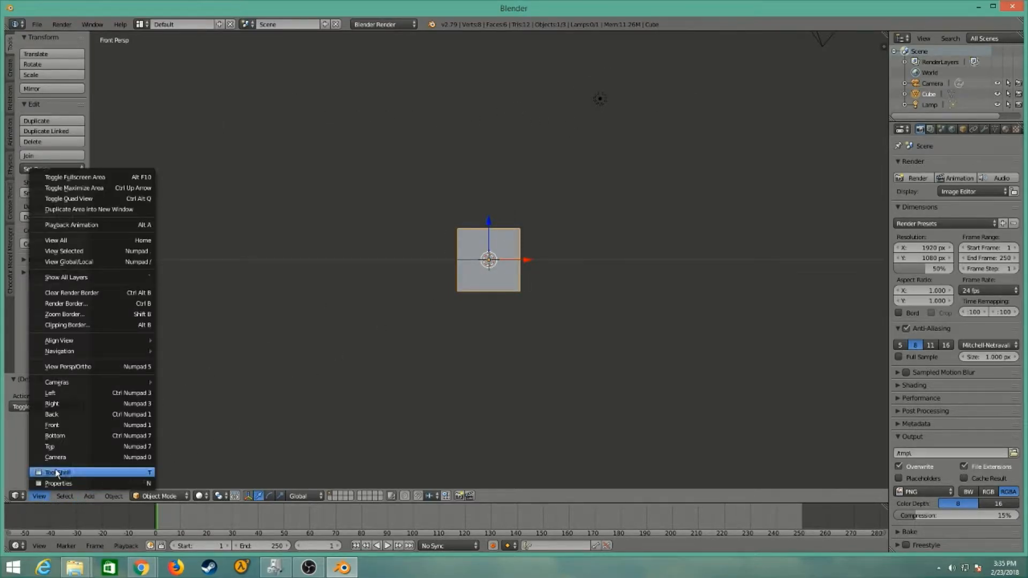
pyautogui.click(59, 396)
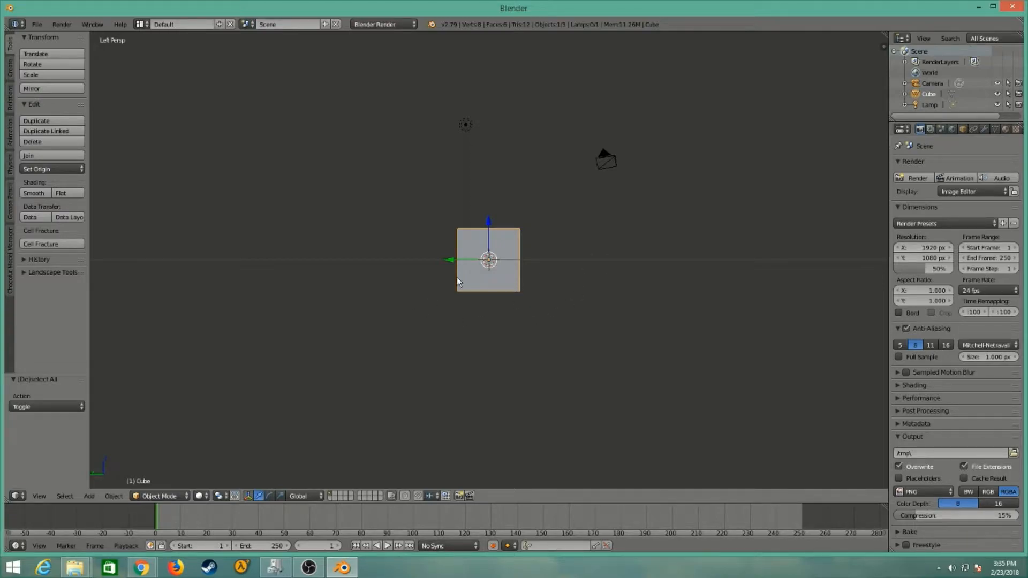
pyautogui.scroll(-2, 527, 247)
pyautogui.scroll(6, 527, 246)
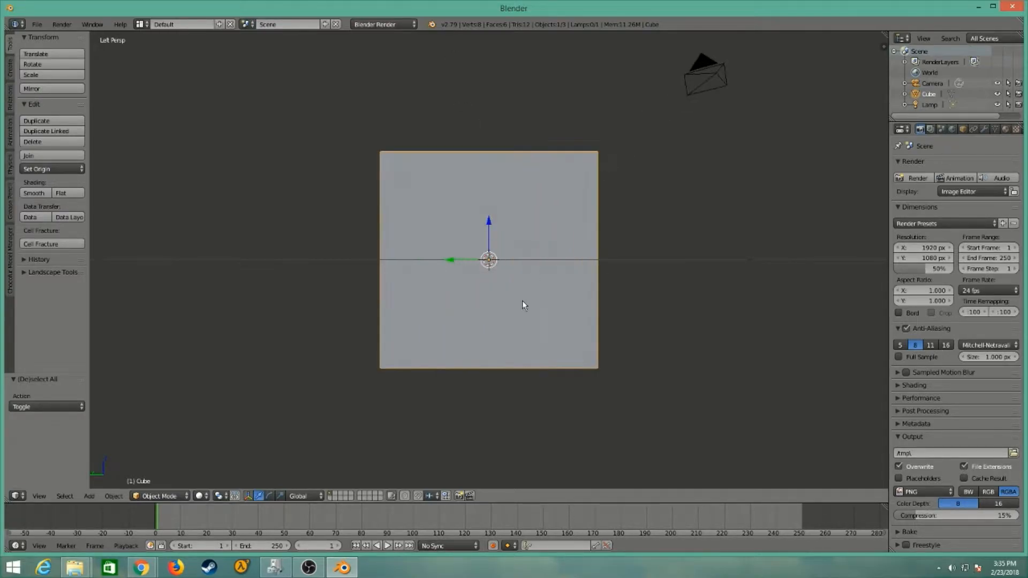
# View the cube from the Bottom preset viewpoint, and return the viewport to the Front view.
pyautogui.click(39, 496)
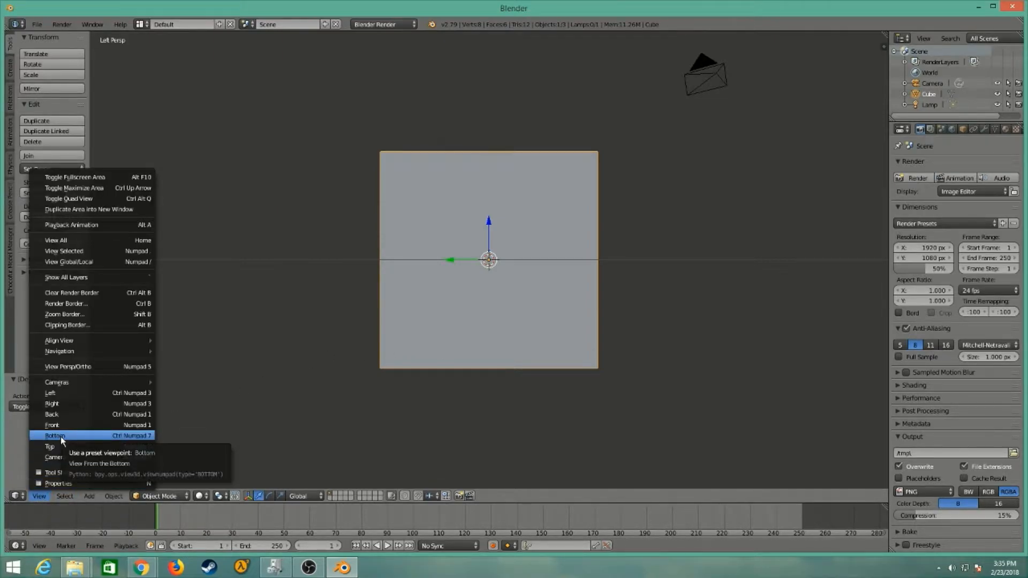
pyautogui.click(60, 436)
pyautogui.click(39, 496)
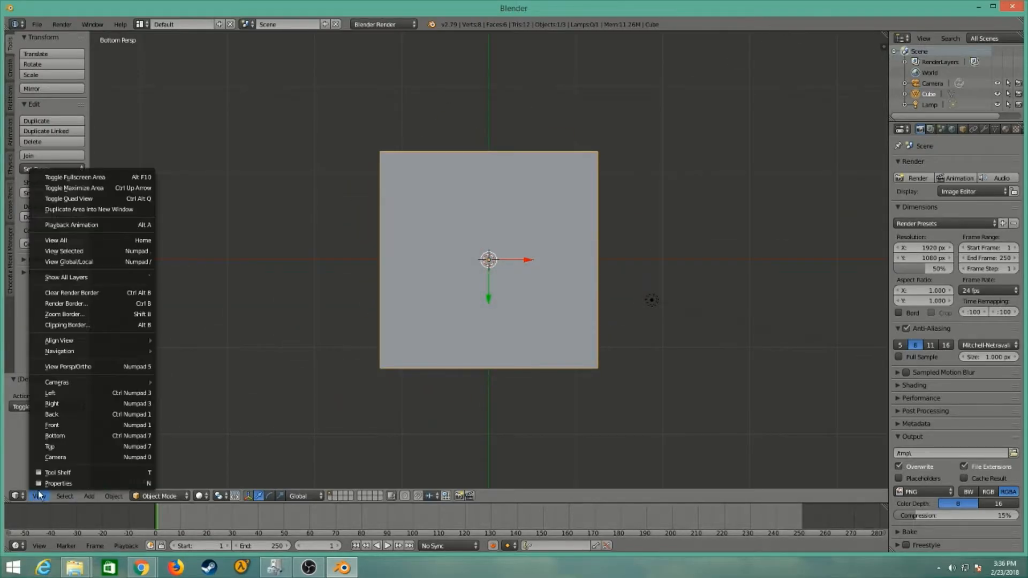
pyautogui.click(70, 421)
# Switch the viewport to the Left view again and examine the cube up close and from a distance.
pyautogui.click(41, 497)
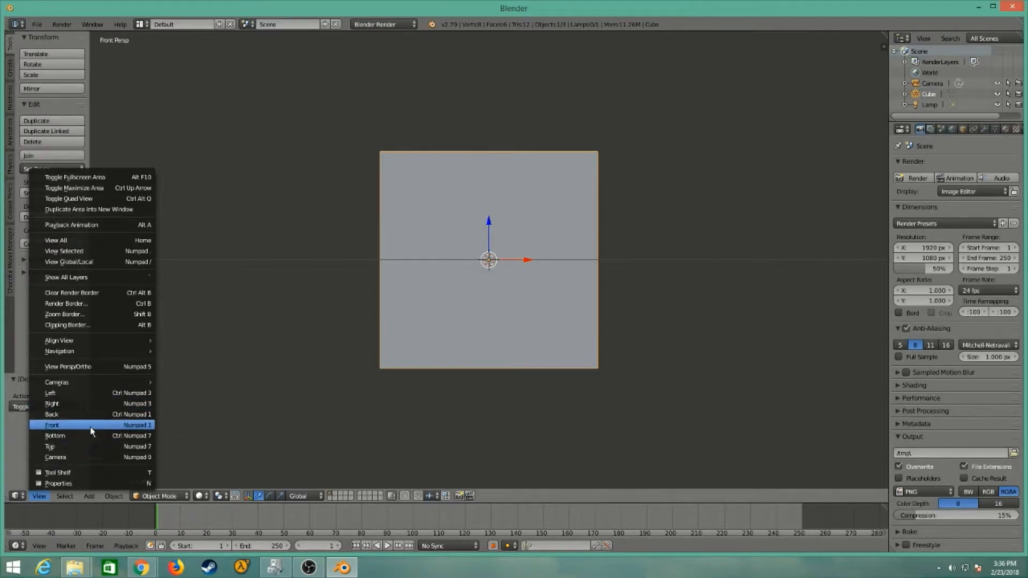
pyautogui.click(86, 393)
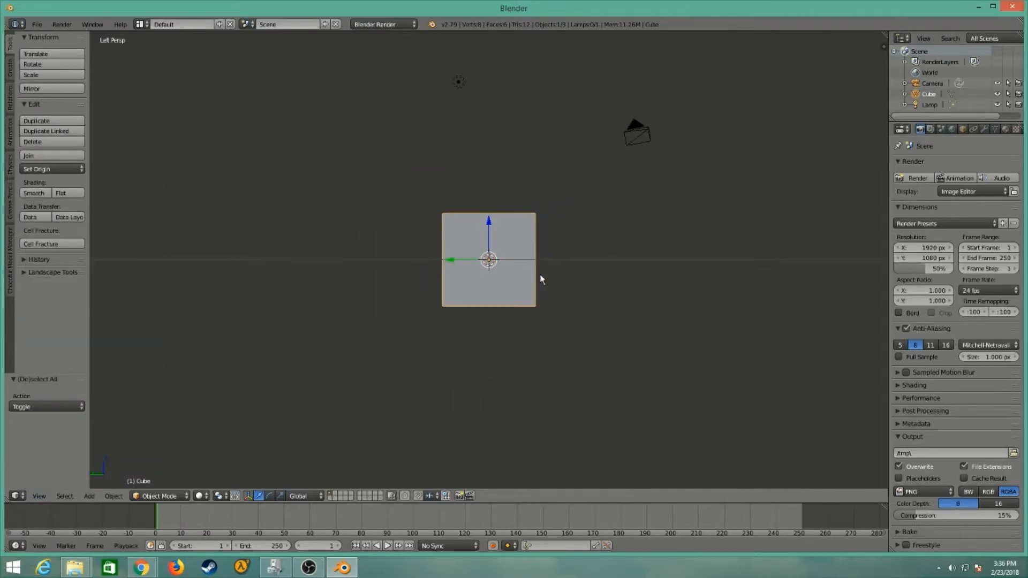
pyautogui.scroll(5, 534, 282)
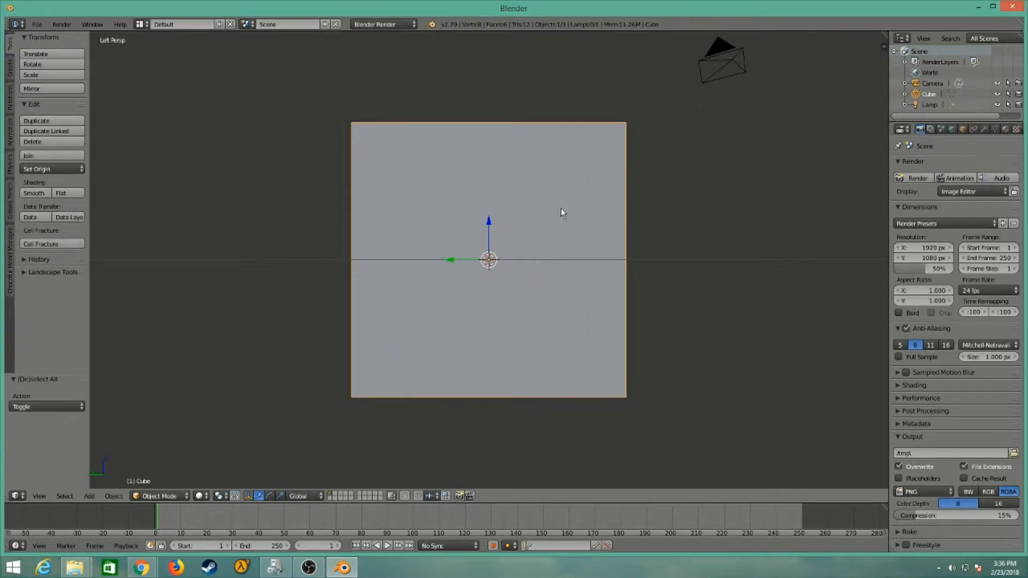
pyautogui.scroll(-5, 555, 150)
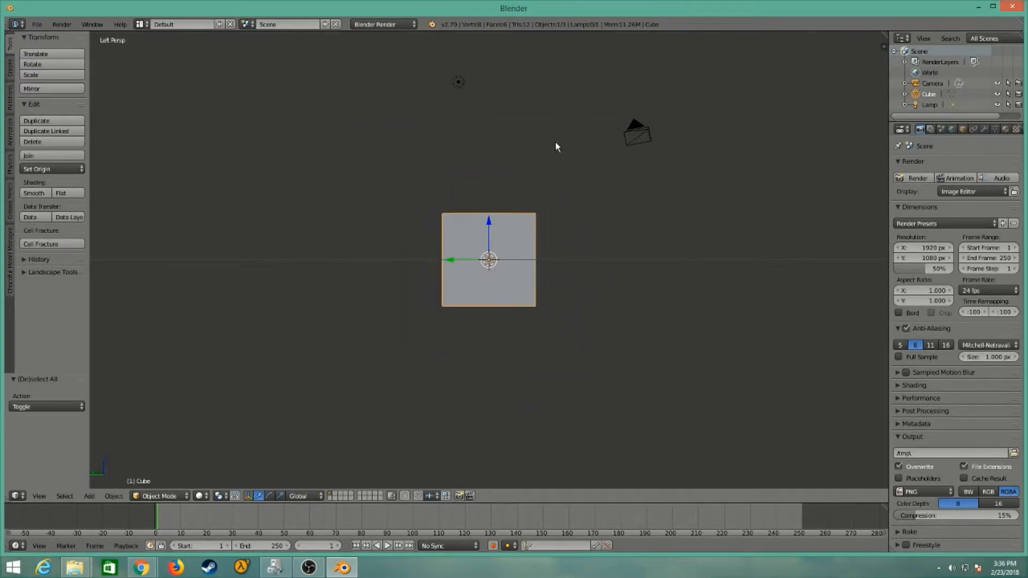
# Orbit around the cube, snap the viewport to the Top view, and inspect the cube at several distances.
pyautogui.moveTo(465, 255); pyautogui.dragTo(428, 318, button='middle')
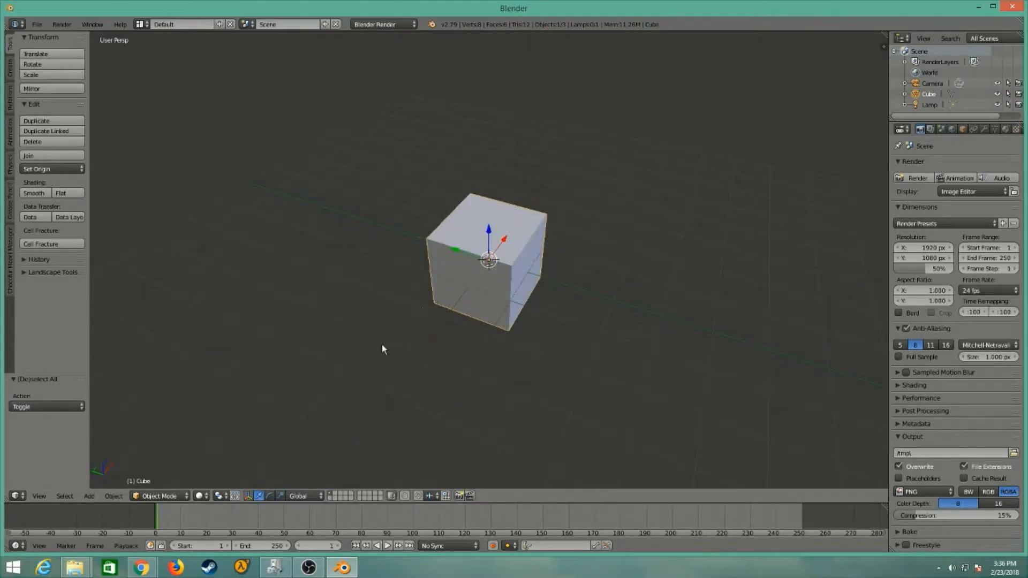
pyautogui.moveTo(435, 360); pyautogui.dragTo(478, 218, button='middle')
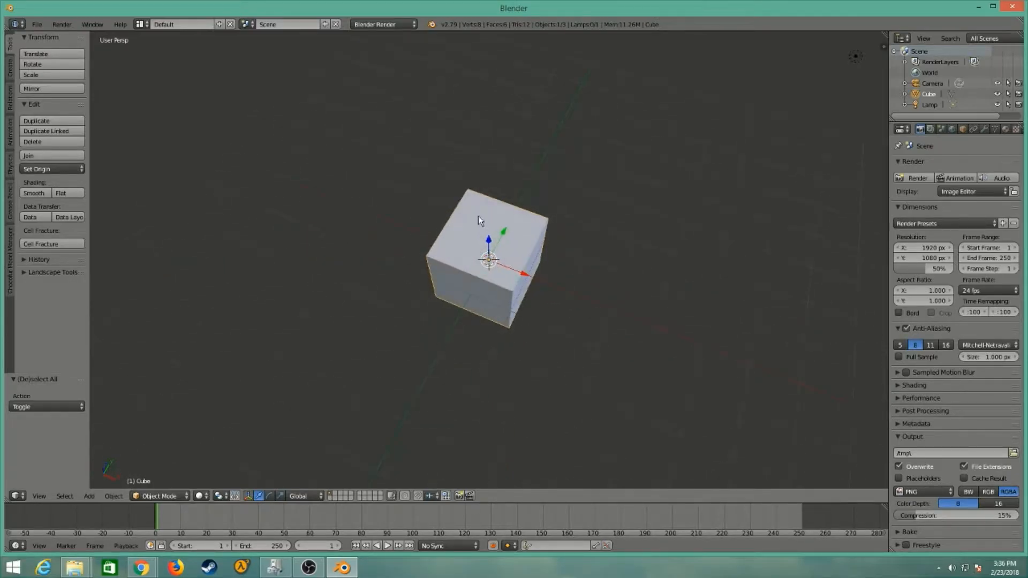
pyautogui.click(46, 496)
pyautogui.click(63, 447)
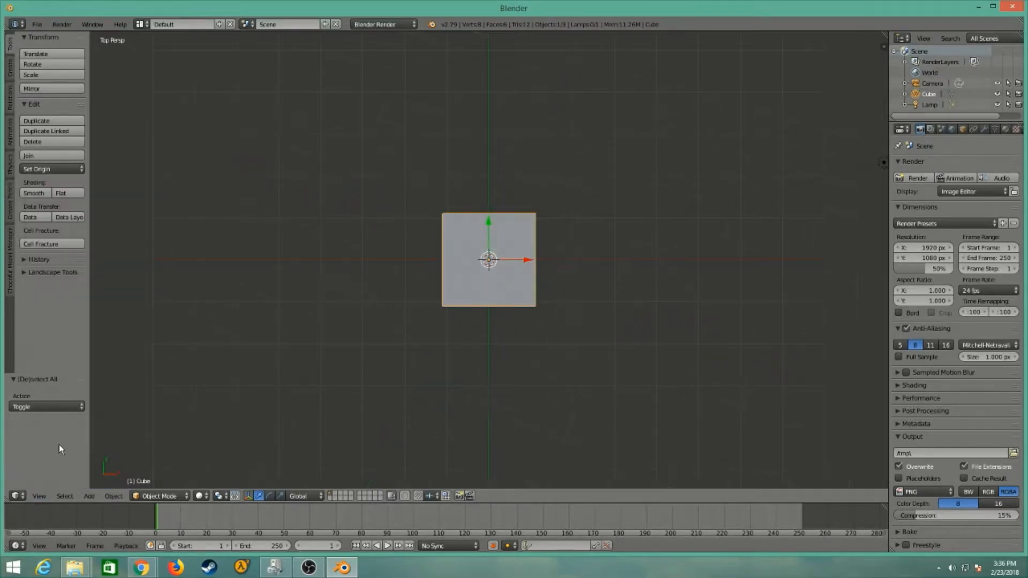
pyautogui.scroll(-7, 429, 282)
pyautogui.scroll(4, 477, 281)
pyautogui.scroll(6, 503, 270)
pyautogui.scroll(5, 505, 275)
pyautogui.scroll(-5, 506, 274)
pyautogui.scroll(-10, 505, 274)
pyautogui.scroll(5, 506, 274)
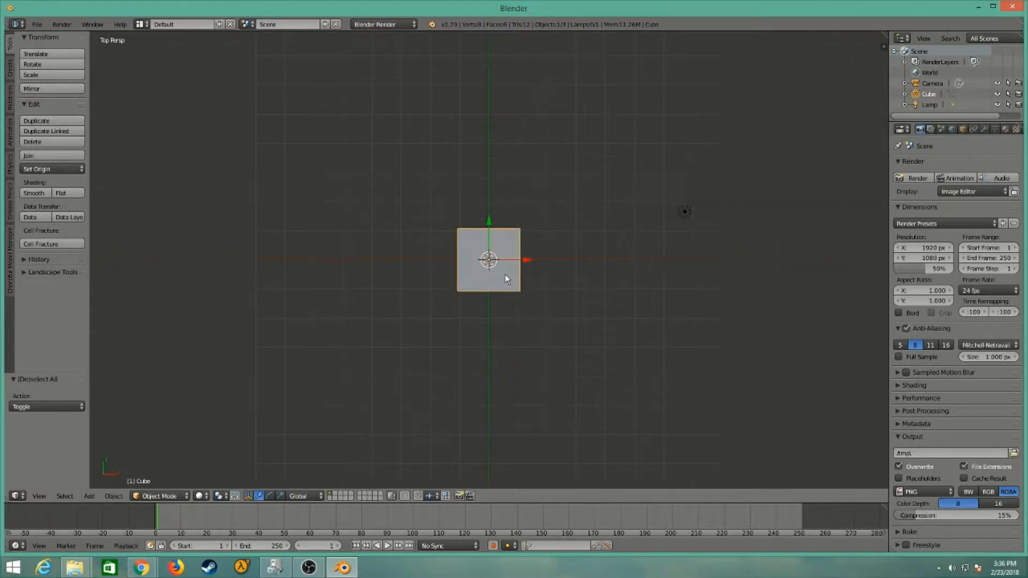
# Switch the viewport to the Bottom view and inspect the underside of the cube at different distances.
pyautogui.click(39, 495)
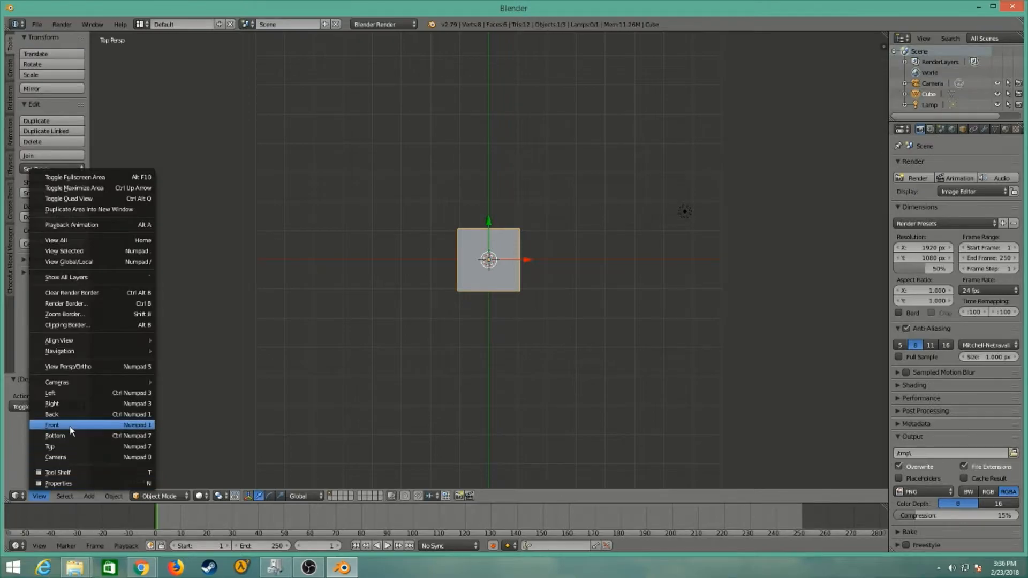
pyautogui.click(55, 436)
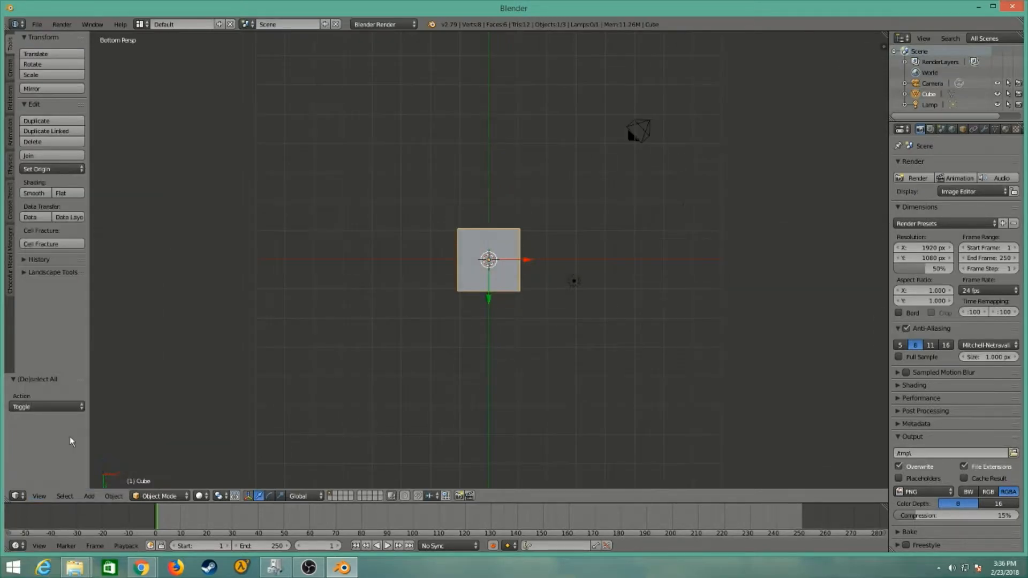
pyautogui.scroll(-3, 424, 300)
pyautogui.scroll(7, 528, 271)
pyautogui.scroll(-2, 524, 277)
# Orbit from the Bottom view to an angled view above the cube, and snap to the Front view.
pyautogui.moveTo(554, 190); pyautogui.dragTo(352, 401, button='middle')
pyautogui.click(38, 496)
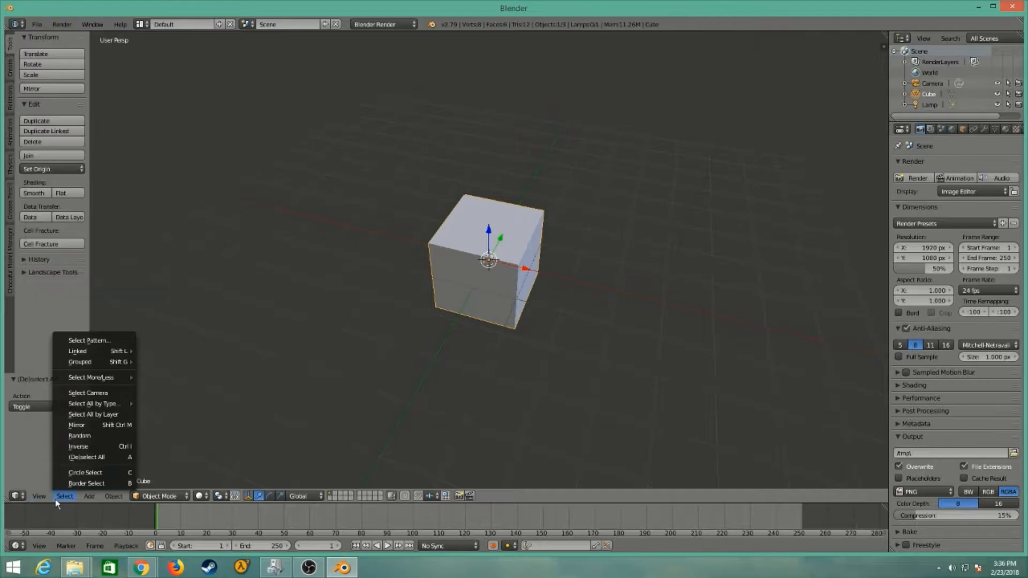
pyautogui.moveTo(534, 353); pyautogui.dragTo(541, 335, button='middle')
pyautogui.press('KP_1')
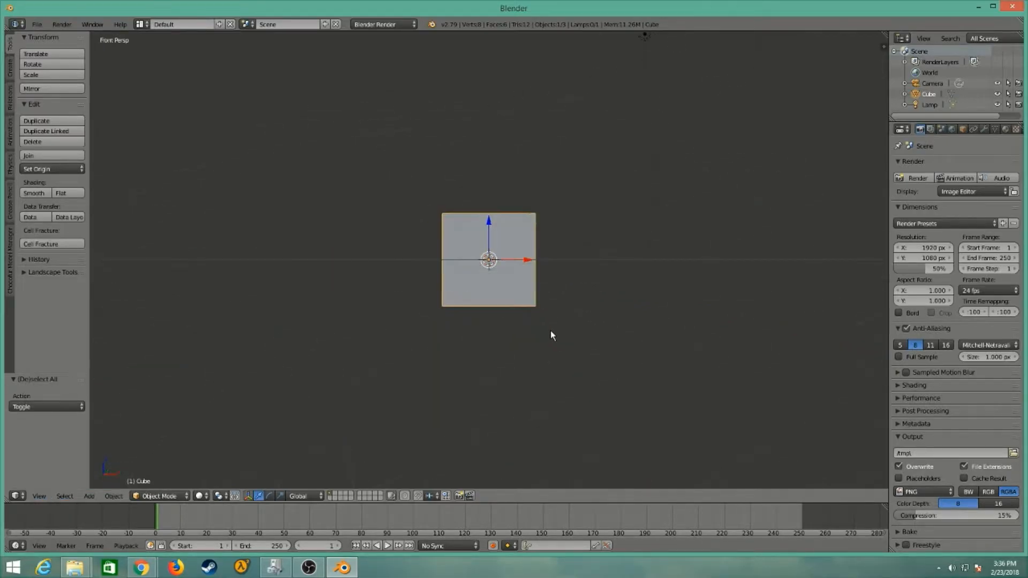
# Cycle the viewport repeatedly through the Right, Front and Top preset views, ending on the Top view.
pyautogui.press('KP_3')
pyautogui.press('KP_1')
pyautogui.press('KP_3')
pyautogui.press('KP_7')
pyautogui.press('KP_1')
pyautogui.press('KP_3')
pyautogui.press('KP_7')
# Alternate the viewport between the Bottom and Top views, ending on the Bottom view.
pyautogui.click(39, 496)
pyautogui.click(39, 496)
pyautogui.press('ctrl+KP_7')
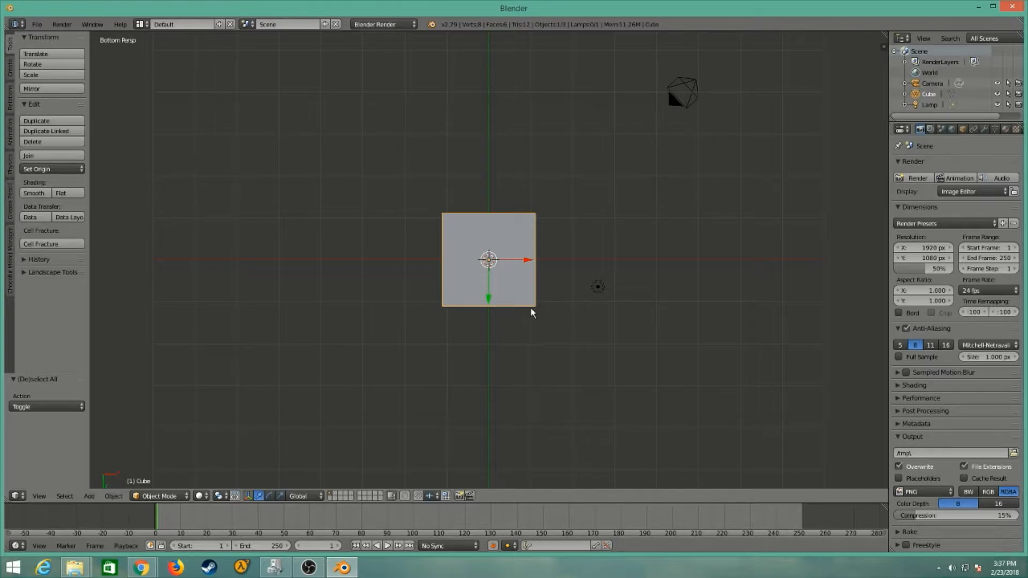
pyautogui.press('KP_7')
pyautogui.press('ctrl+KP_7')
pyautogui.press('KP_7')
pyautogui.press('ctrl+KP_7')
# Orbit from the Bottom view to angled views above the cube, and try a trackball rotation of the cube.
pyautogui.moveTo(514, 177); pyautogui.dragTo(468, 370, button='middle')
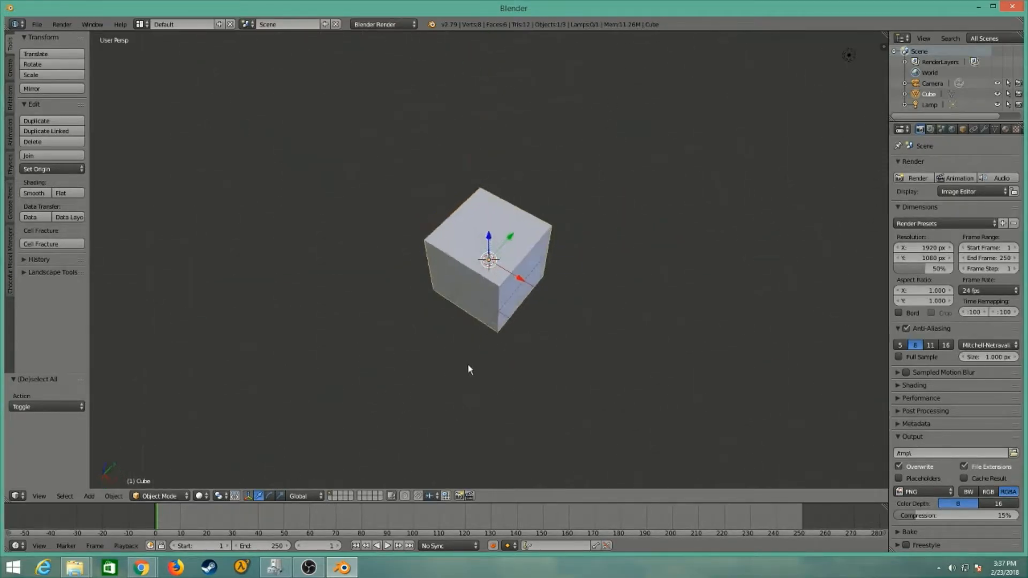
pyautogui.moveTo(477, 273); pyautogui.dragTo(571, 249, button='middle')
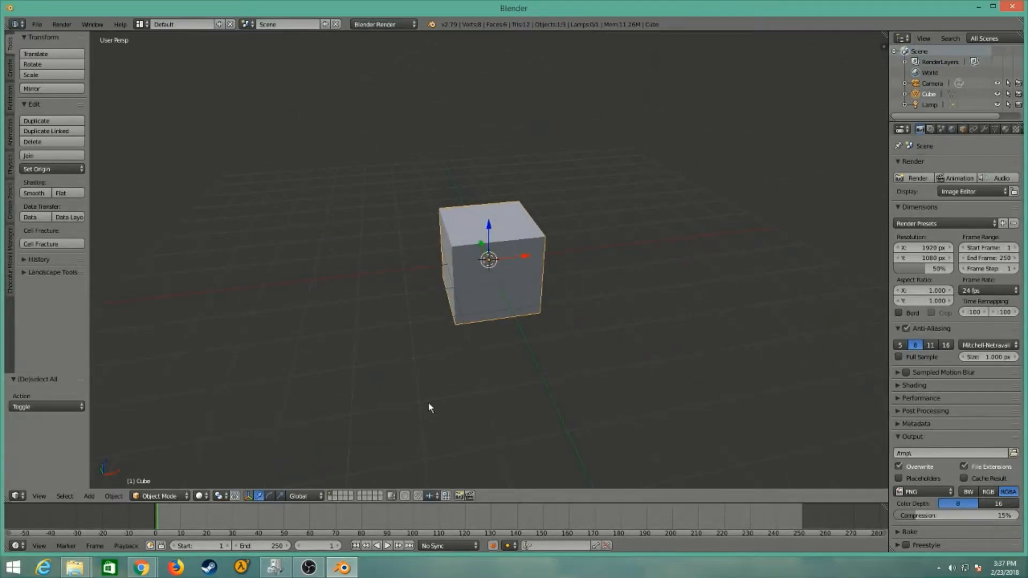
pyautogui.moveTo(427, 294); pyautogui.dragTo(547, 297, button='middle')
pyautogui.press('r')
pyautogui.press('r')
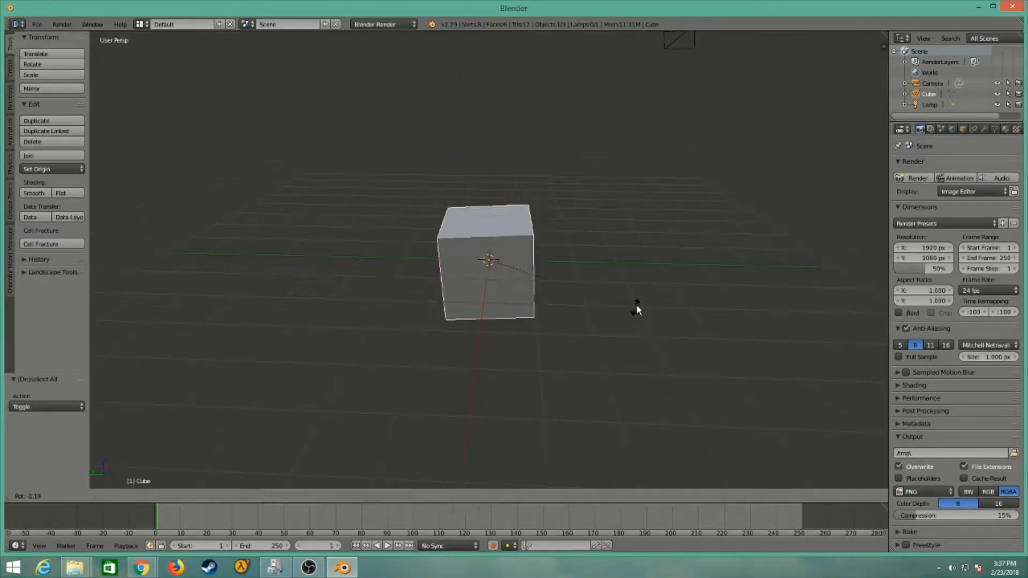
pyautogui.press('Escape')
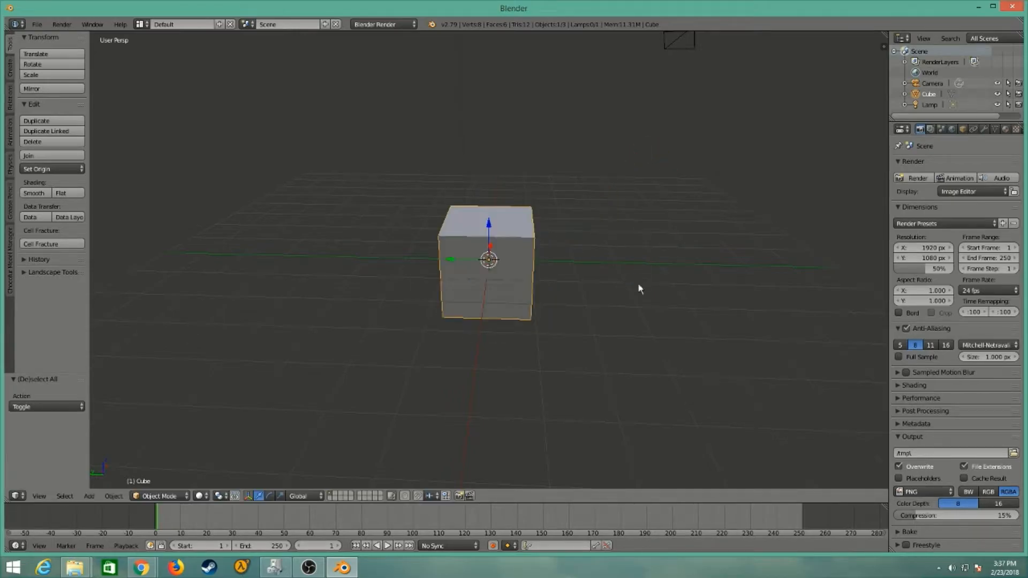
# Snap the viewport to the Front view, and orbit to angled views above the cube.
pyautogui.click(40, 496)
pyautogui.click(61, 426)
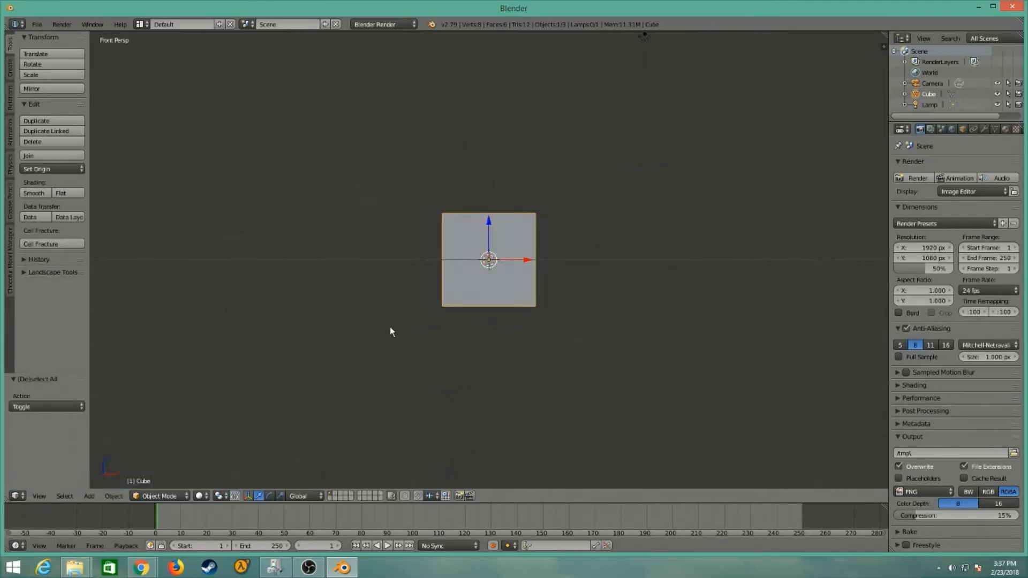
pyautogui.moveTo(332, 367); pyautogui.dragTo(557, 346, button='middle')
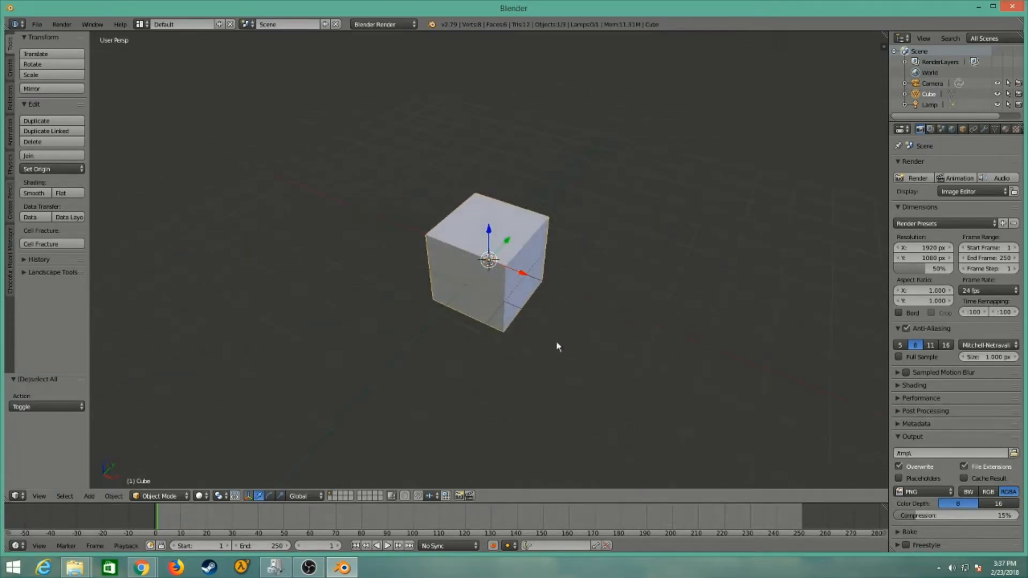
pyautogui.moveTo(416, 347); pyautogui.dragTo(525, 316, button='middle')
# Switch the cube from Object Mode to Edit Mode.
pyautogui.click(178, 495)
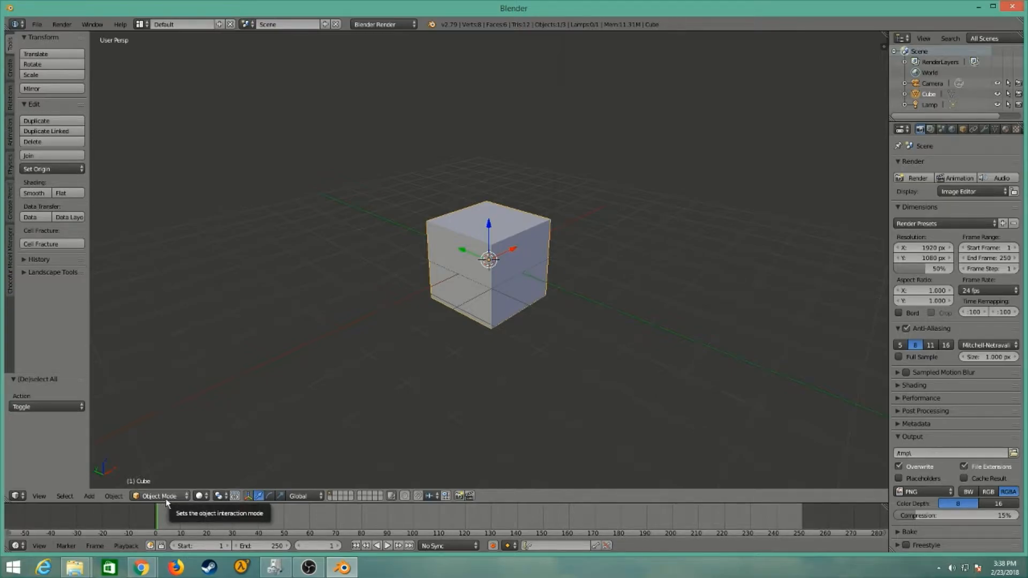
pyautogui.moveTo(471, 321); pyautogui.dragTo(771, 378, button='middle')
pyautogui.click(159, 496)
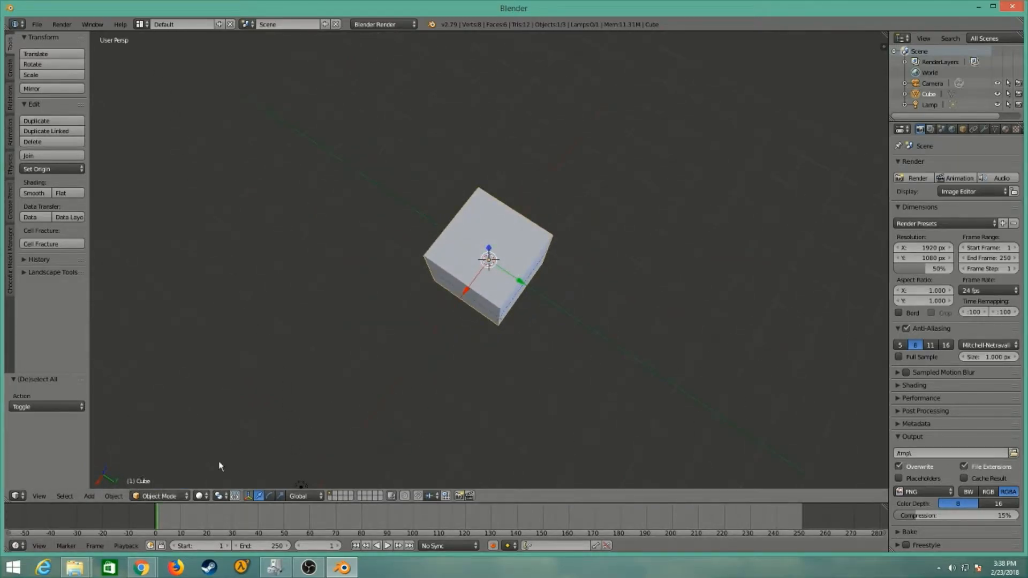
pyautogui.click(159, 496)
pyautogui.click(167, 472)
# View the cube's mesh from different angles, then check the recording in OBS and return to Blender.
pyautogui.moveTo(505, 309); pyautogui.dragTo(394, 262, button='middle')
pyautogui.scroll(-4, 496, 321)
pyautogui.moveTo(505, 306); pyautogui.dragTo(440, 379, button='middle')
pyautogui.scroll(3, 441, 379)
pyautogui.click(309, 568)
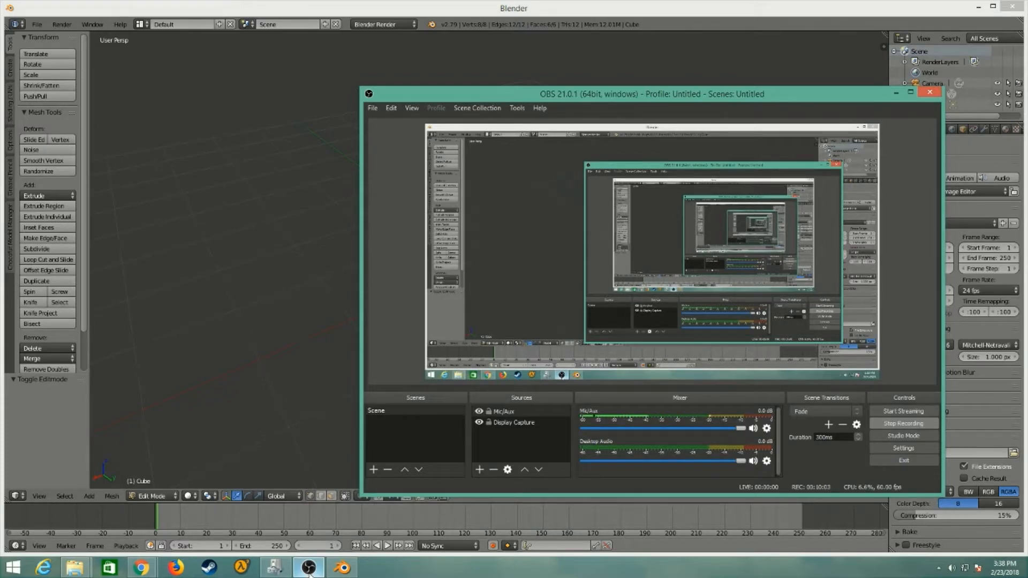
pyautogui.click(309, 569)
# Select the cube's nearest upper corner vertex and try to move it freely.
pyautogui.moveTo(517, 270); pyautogui.dragTo(490, 253, button='middle')
pyautogui.moveTo(625, 204); pyautogui.dragTo(538, 235, button='middle')
pyautogui.rightClick(499, 298)
pyautogui.press('g')
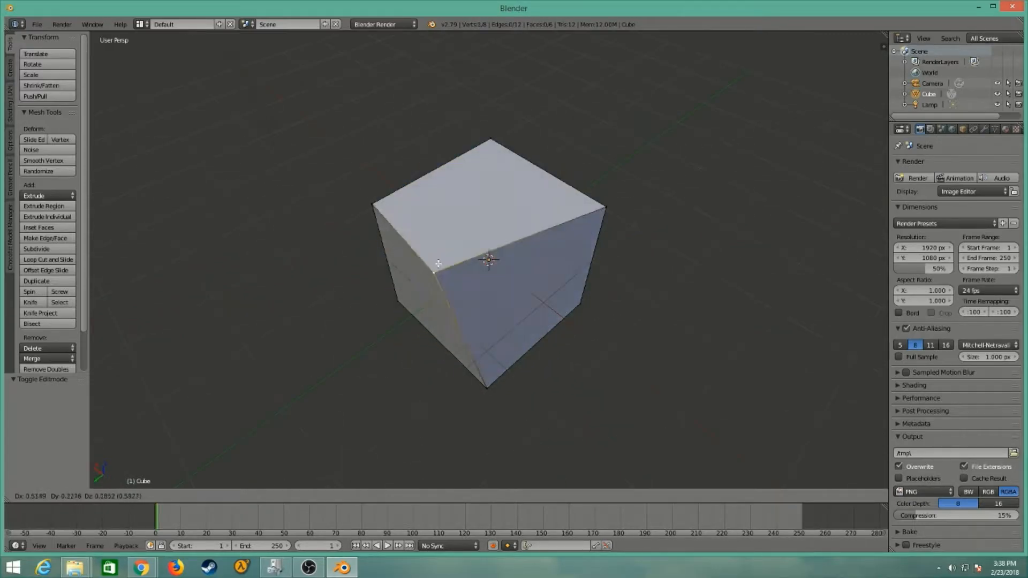
pyautogui.rightClick(496, 269)
# Examine the cube and its selected corner vertex from several angles and distances.
pyautogui.moveTo(496, 269); pyautogui.dragTo(679, 368, button='middle')
pyautogui.moveTo(645, 200); pyautogui.dragTo(481, 349, button='middle')
pyautogui.scroll(2, 522, 304)
pyautogui.scroll(-11, 323, 246)
pyautogui.moveTo(414, 306); pyautogui.dragTo(487, 276, button='middle')
pyautogui.scroll(-4, 433, 306)
pyautogui.moveTo(418, 291); pyautogui.dragTo(470, 251, button='middle')
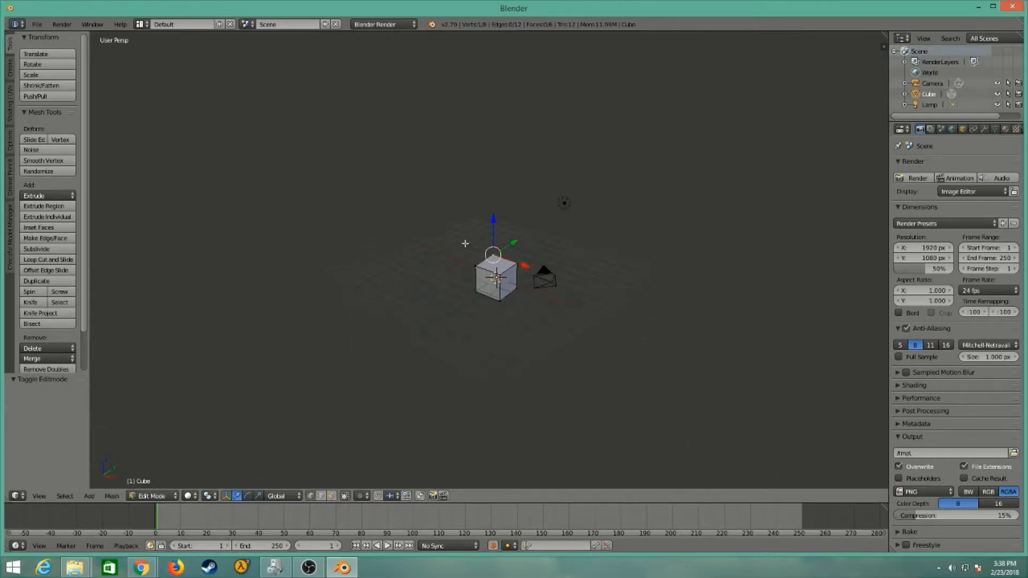
pyautogui.scroll(5, 480, 270)
# Box-select all the cube's vertices, including the one hidden on the far side, and delete them.
pyautogui.moveTo(594, 355); pyautogui.dragTo(599, 383)
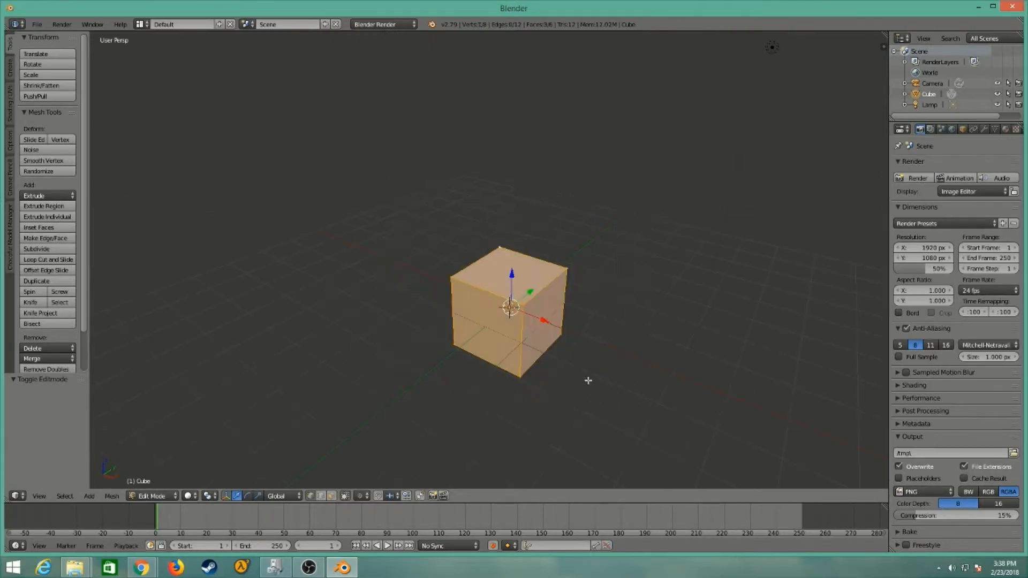
pyautogui.press('b')
pyautogui.moveTo(373, 180); pyautogui.dragTo(632, 414)
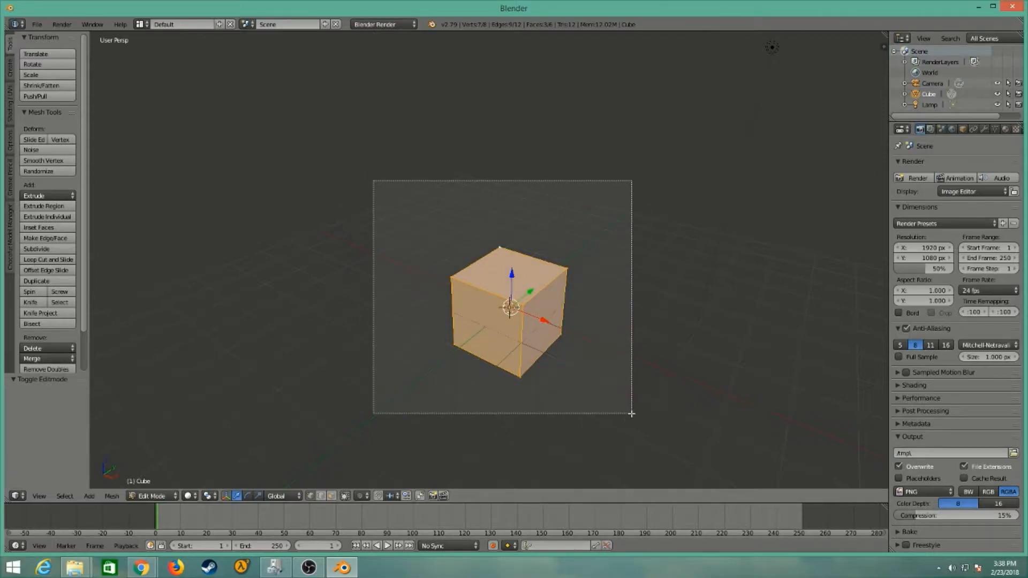
pyautogui.moveTo(632, 414); pyautogui.dragTo(635, 422)
pyautogui.moveTo(632, 418); pyautogui.dragTo(438, 395, button='middle')
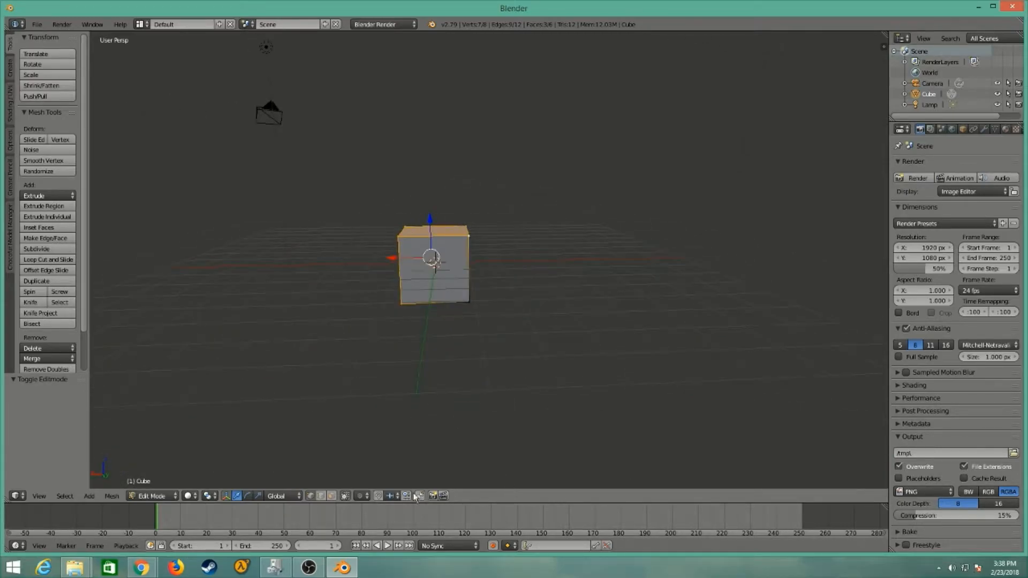
pyautogui.press('b')
pyautogui.moveTo(402, 252); pyautogui.dragTo(548, 360)
pyautogui.moveTo(548, 360); pyautogui.dragTo(596, 383, button='middle')
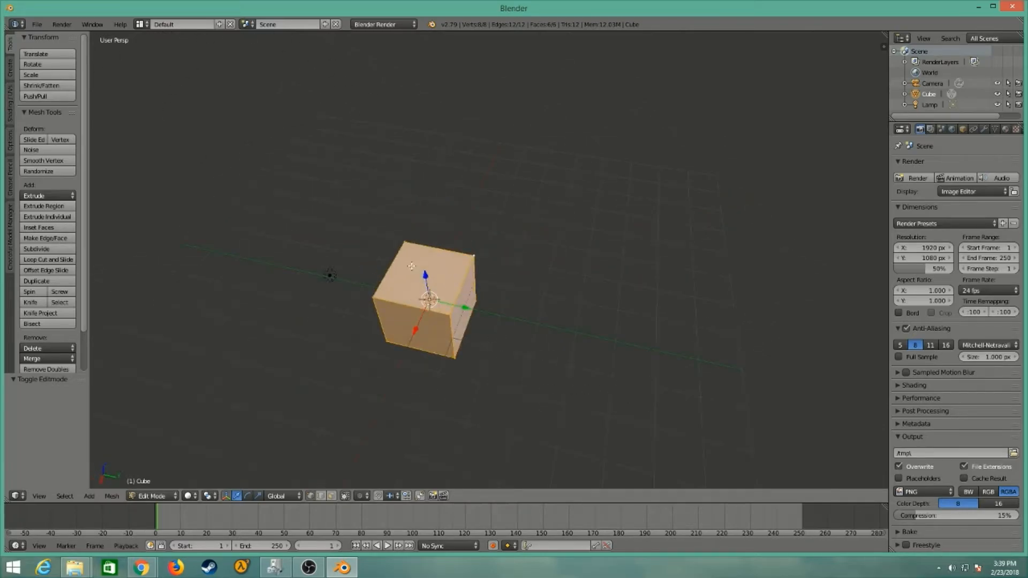
pyautogui.press('x')
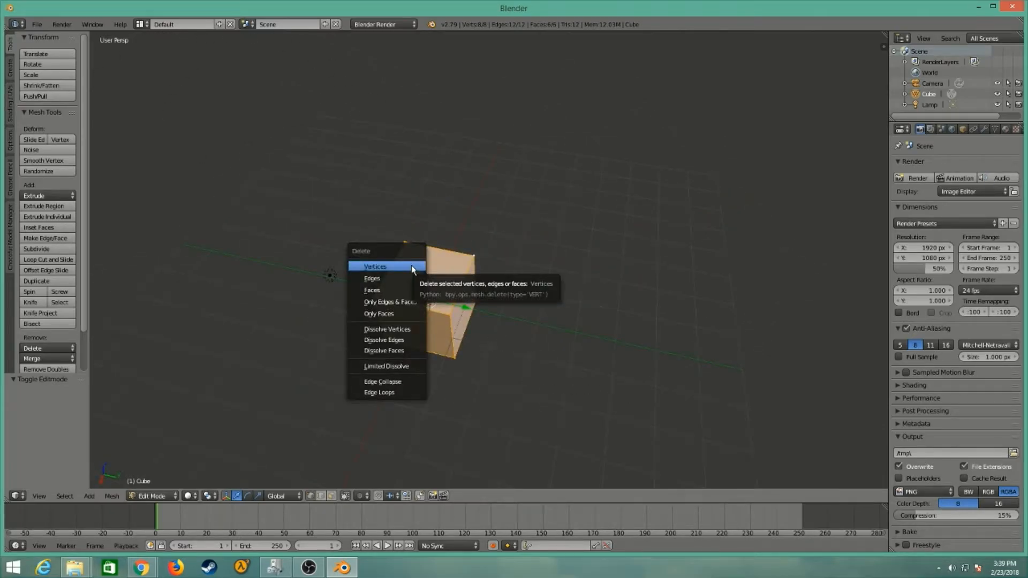
pyautogui.click(413, 269)
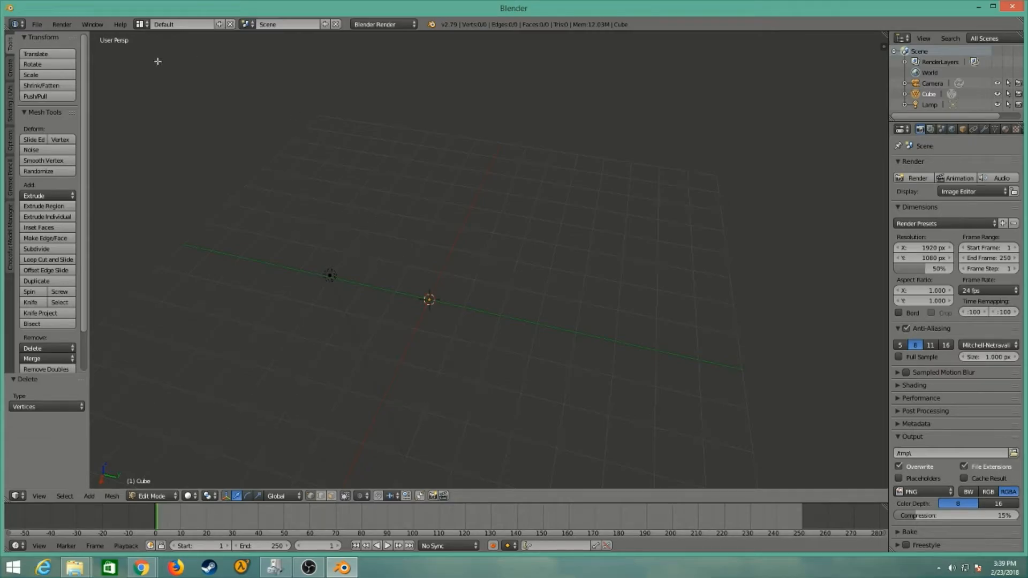
# Add a plane to the empty mesh.
pyautogui.click(89, 496)
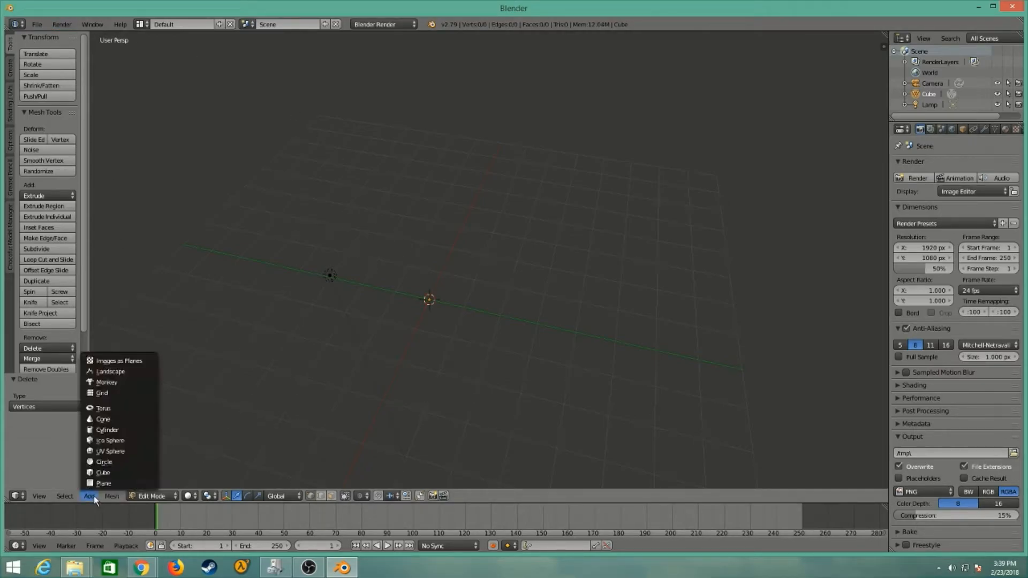
pyautogui.click(103, 483)
pyautogui.scroll(5, 433, 306)
pyautogui.moveTo(363, 265); pyautogui.dragTo(420, 228, button='middle')
# Select the plane's corner vertices singly and in combination, ending with two diagonally opposite corners.
pyautogui.rightClick(409, 217)
pyautogui.rightClick(396, 68)
pyautogui.rightClick(582, 51)
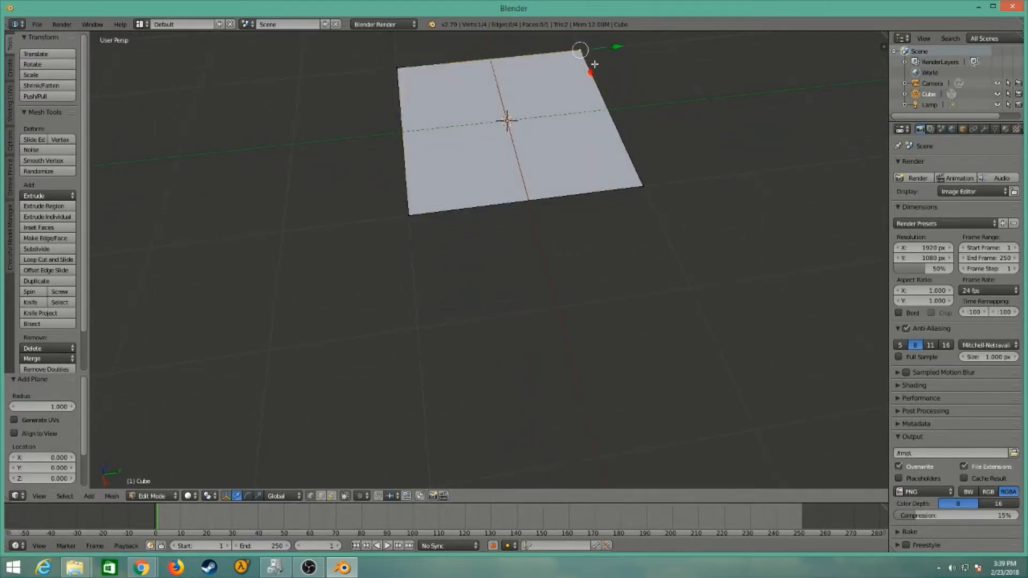
pyautogui.keyDown('shift'); pyautogui.rightClick(642, 186); pyautogui.keyUp('shift')
pyautogui.keyDown('shift'); pyautogui.rightClick(399, 208); pyautogui.keyUp('shift')
pyautogui.rightClick(397, 68)
pyautogui.rightClick(577, 51)
pyautogui.keyDown('shift'); pyautogui.rightClick(640, 171); pyautogui.keyUp('shift')
pyautogui.rightClick(409, 214)
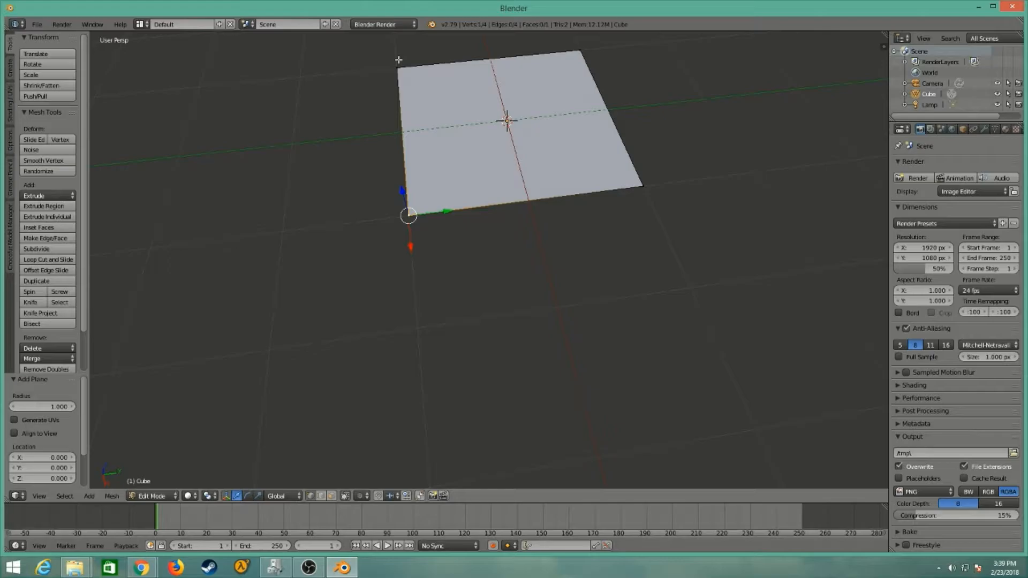
pyautogui.keyDown('shift'); pyautogui.rightClick(586, 47); pyautogui.keyUp('shift')
pyautogui.moveTo(632, 69); pyautogui.dragTo(614, 118, button='middle')
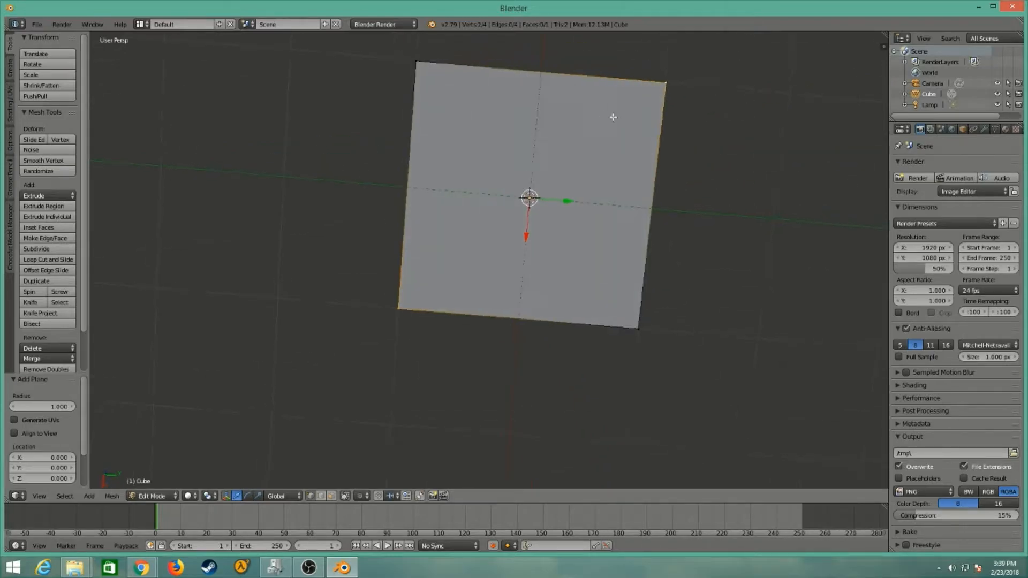
# Try to move one corner vertex of the plane across the face, and select the opposite corner.
pyautogui.rightClick(431, 62)
pyautogui.press('g')
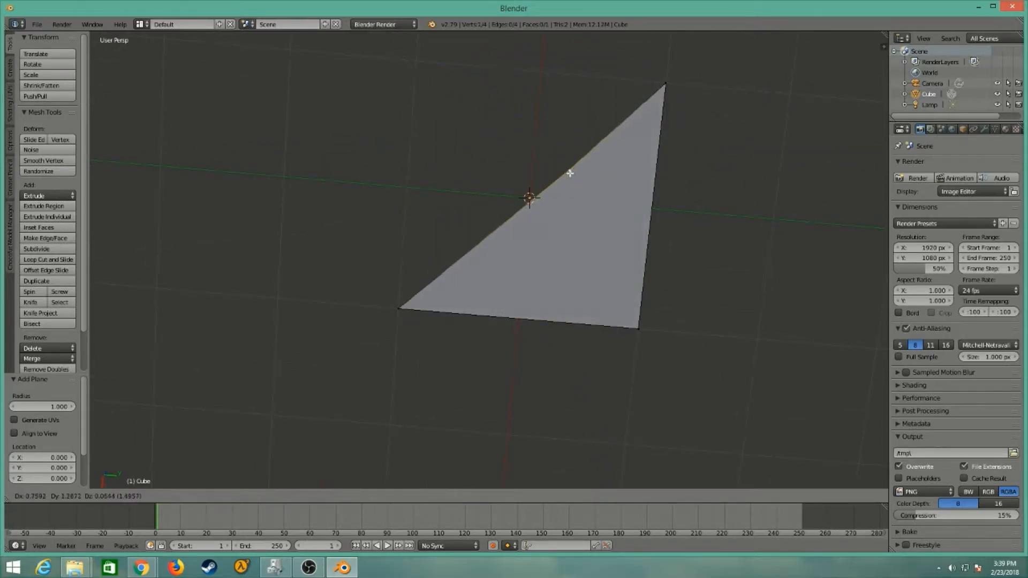
pyautogui.rightClick(477, 142)
pyautogui.rightClick(649, 327)
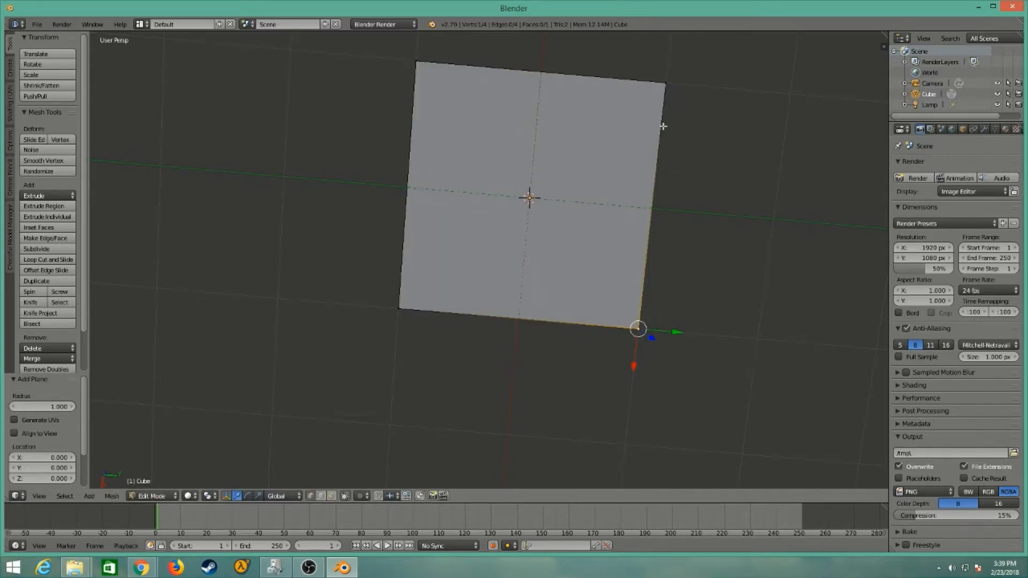
# Select all four corner vertices of the plane by adding them one at a time to the selection.
pyautogui.scroll(5, 648, 163)
pyautogui.scroll(-8, 640, 163)
pyautogui.moveTo(615, 198); pyautogui.dragTo(605, 166, button='middle')
pyautogui.scroll(4, 649, 205)
pyautogui.keyDown('shift'); pyautogui.moveTo(685, 175); pyautogui.dragTo(691, 315, button='middle'); pyautogui.keyUp('shift')
pyautogui.moveTo(417, 377); pyautogui.dragTo(448, 420, button='middle')
pyautogui.rightClick(443, 419)
pyautogui.rightClick(766, 346)
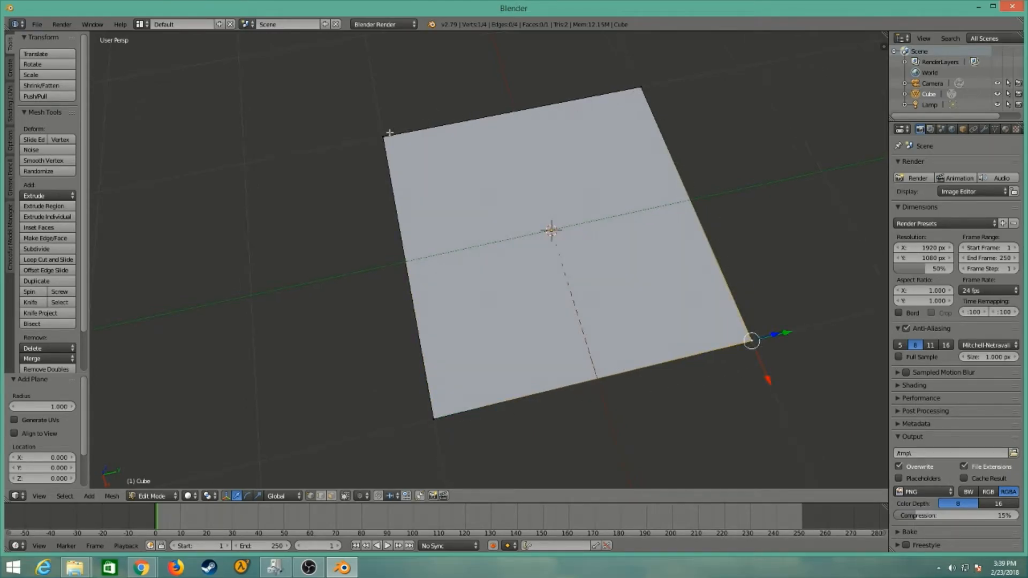
pyautogui.rightClick(643, 87)
pyautogui.keyDown('shift'); pyautogui.rightClick(750, 341); pyautogui.keyUp('shift')
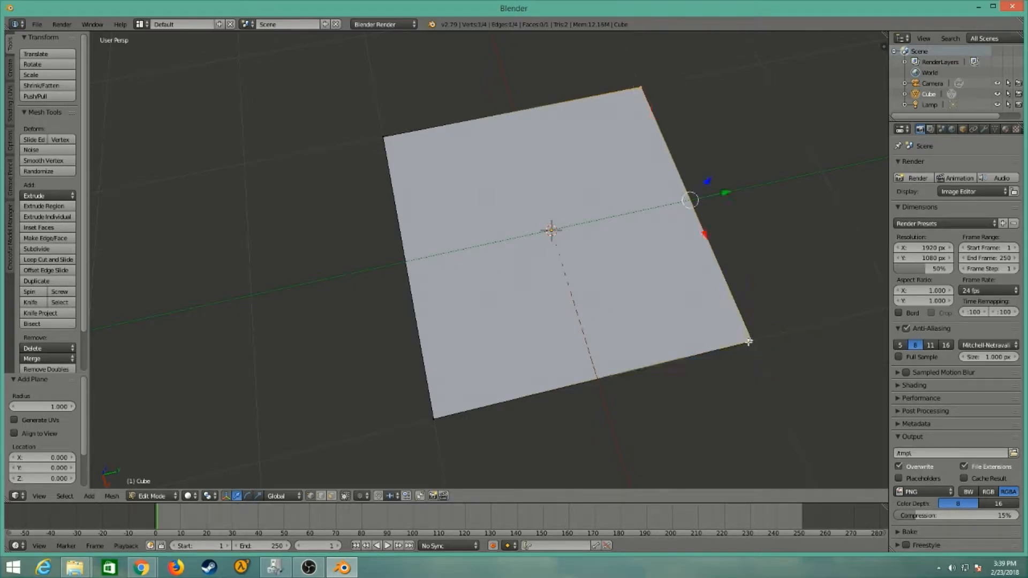
pyautogui.keyDown('shift'); pyautogui.rightClick(437, 414); pyautogui.keyUp('shift')
pyautogui.keyDown('shift'); pyautogui.rightClick(383, 134); pyautogui.keyUp('shift')
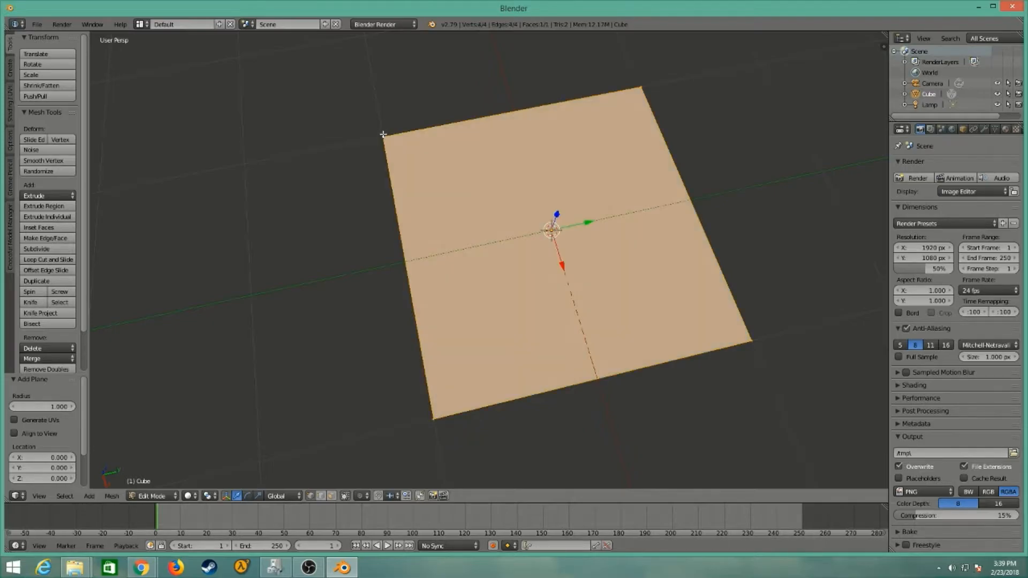
# Examine the fully selected plane from above, at low angles and at different distances.
pyautogui.scroll(-8, 568, 161)
pyautogui.moveTo(529, 262); pyautogui.dragTo(511, 303, button='middle')
pyautogui.scroll(3, 512, 303)
pyautogui.moveTo(522, 346); pyautogui.dragTo(525, 242, button='middle')
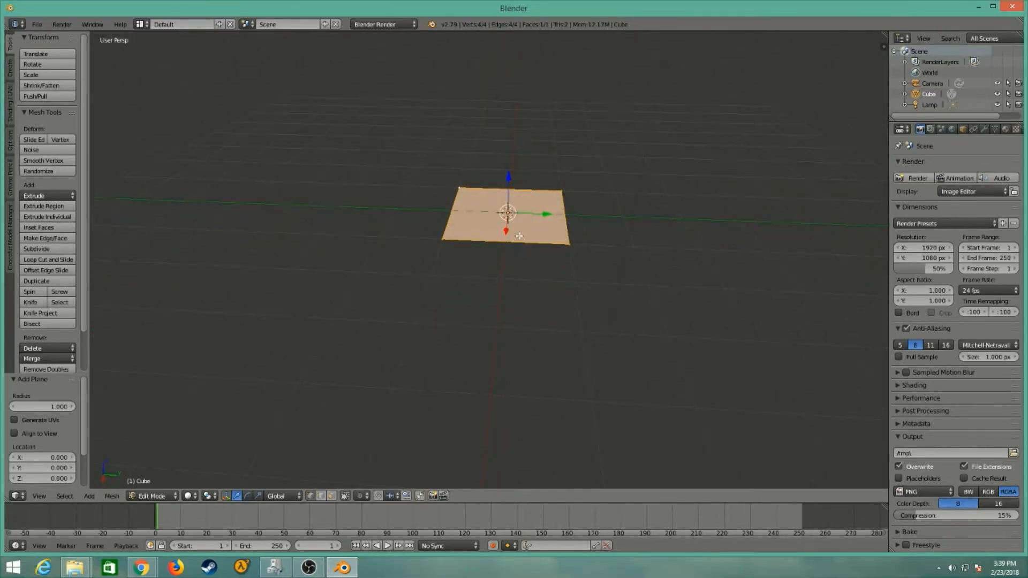
pyautogui.keyDown('shift'); pyautogui.moveTo(527, 203); pyautogui.dragTo(503, 317, button='middle'); pyautogui.keyUp('shift')
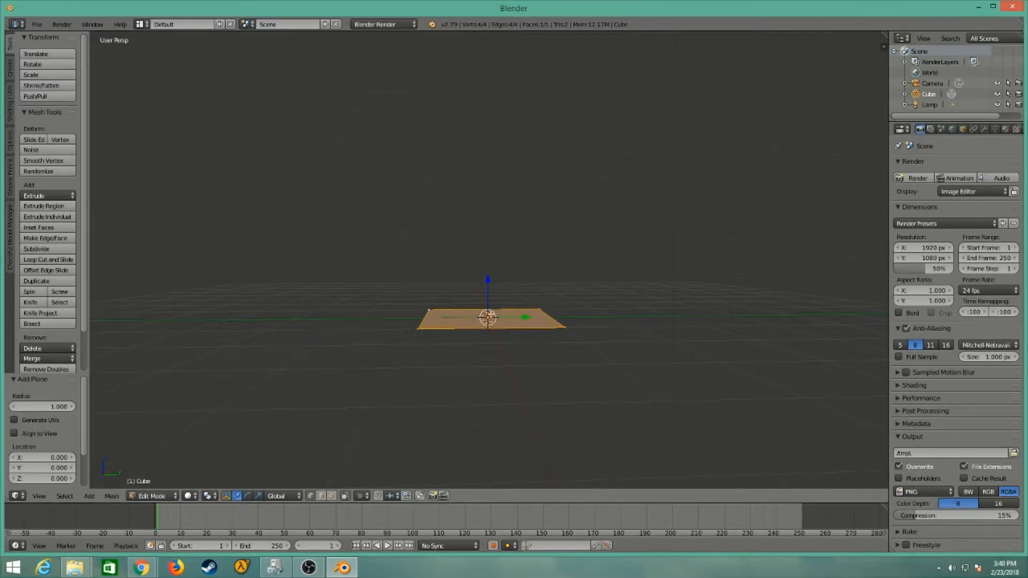
pyautogui.scroll(5, 493, 316)
pyautogui.keyDown('shift'); pyautogui.moveTo(481, 414); pyautogui.dragTo(441, 398, button='middle'); pyautogui.keyUp('shift')
pyautogui.scroll(-6, 502, 329)
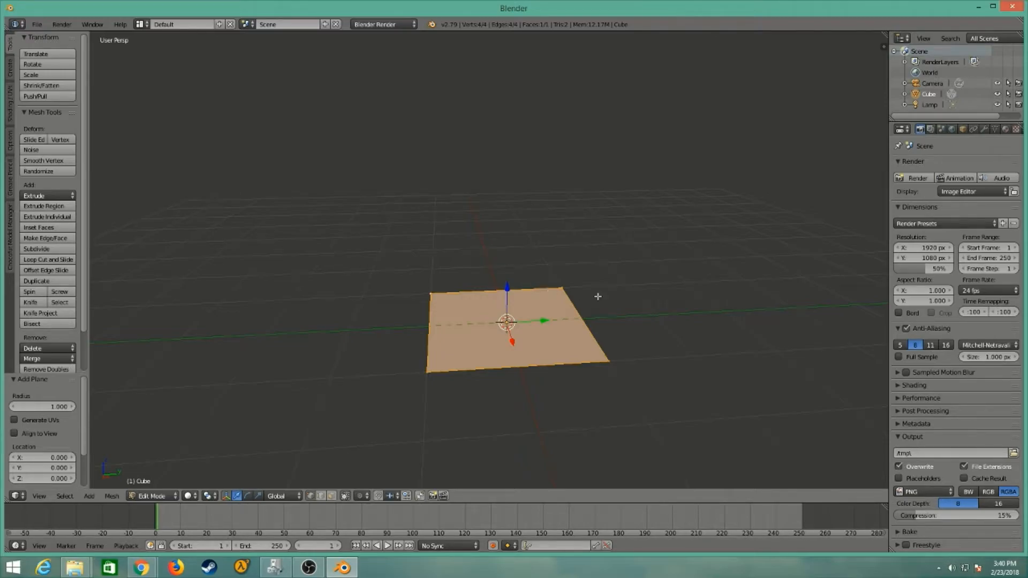
pyautogui.moveTo(566, 306); pyautogui.dragTo(537, 228, button='middle')
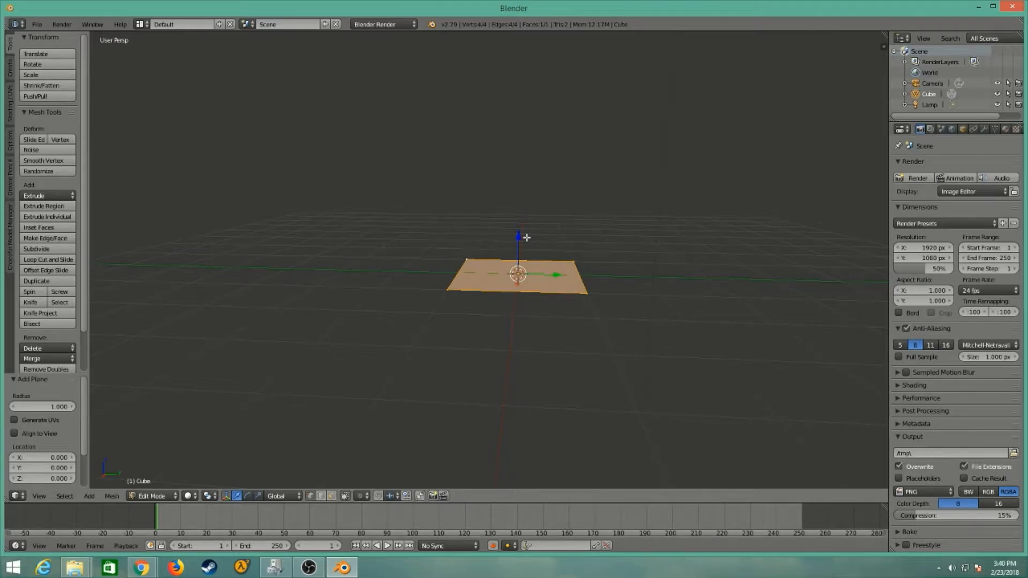
# Extrude the plane in place and raise the new face about 1.43 units along Z to form a box.
pyautogui.press('e')
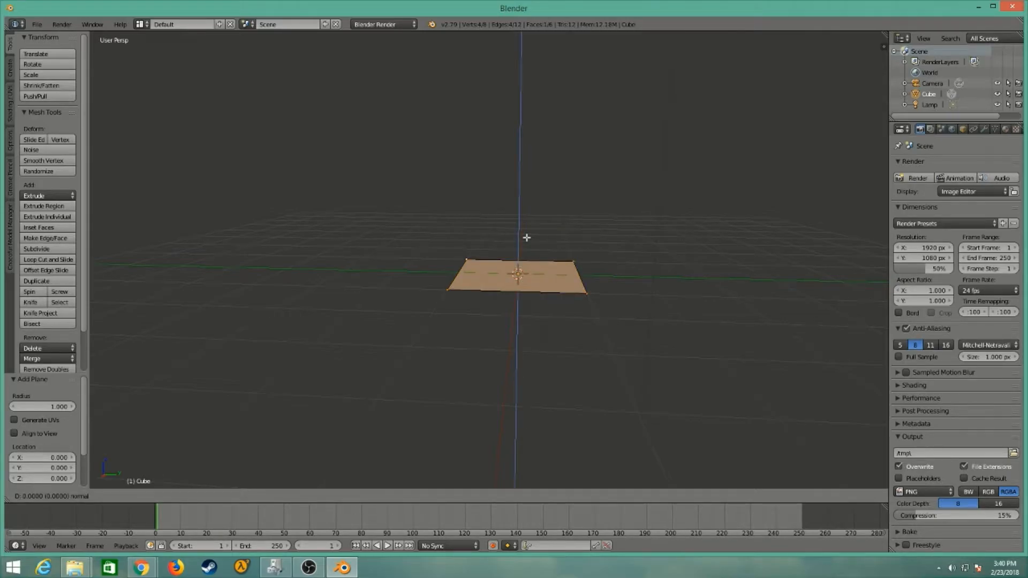
pyautogui.rightClick(527, 237)
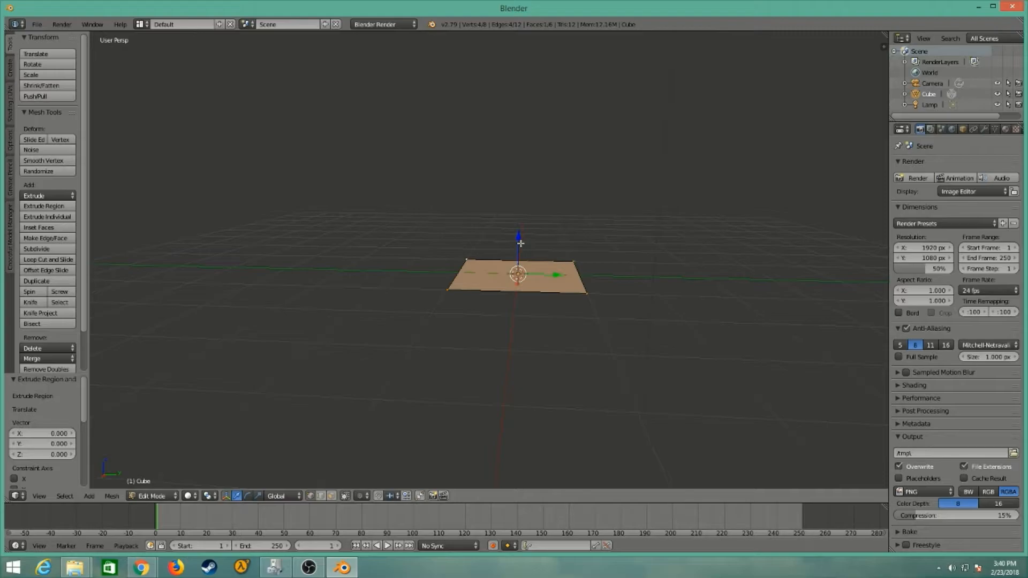
pyautogui.scroll(3, 541, 253)
pyautogui.keyDown('shift'); pyautogui.moveTo(591, 280); pyautogui.dragTo(540, 313, button='middle'); pyautogui.keyUp('shift')
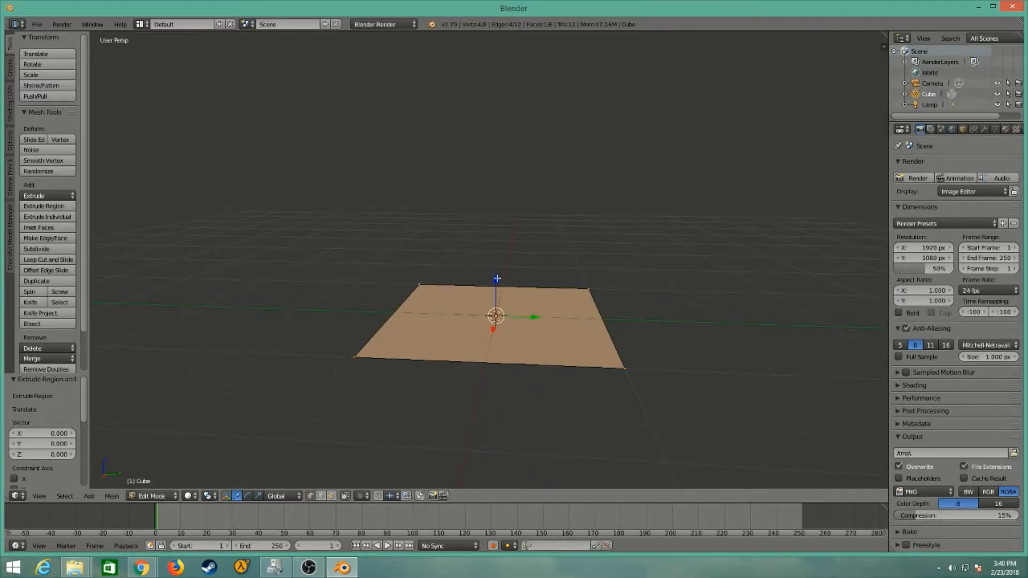
pyautogui.scroll(-3, 495, 304)
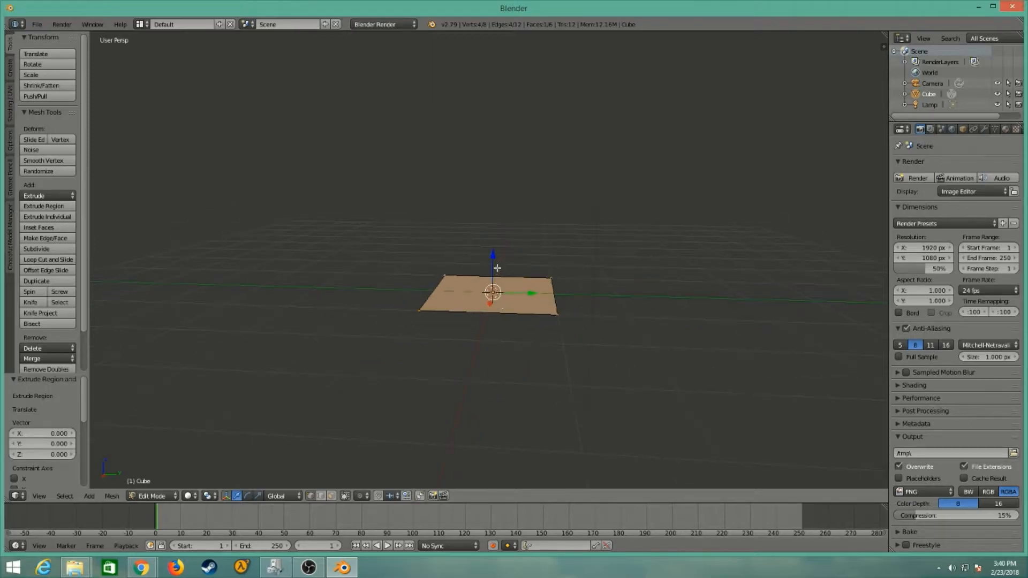
pyautogui.press('e')
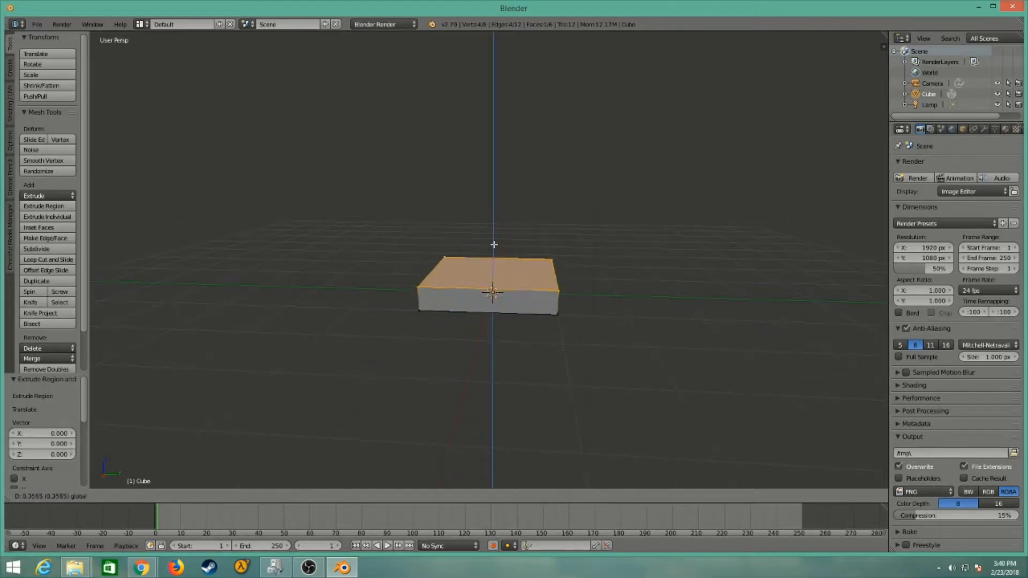
pyautogui.click(493, 177)
pyautogui.moveTo(486, 279); pyautogui.dragTo(503, 245, button='middle')
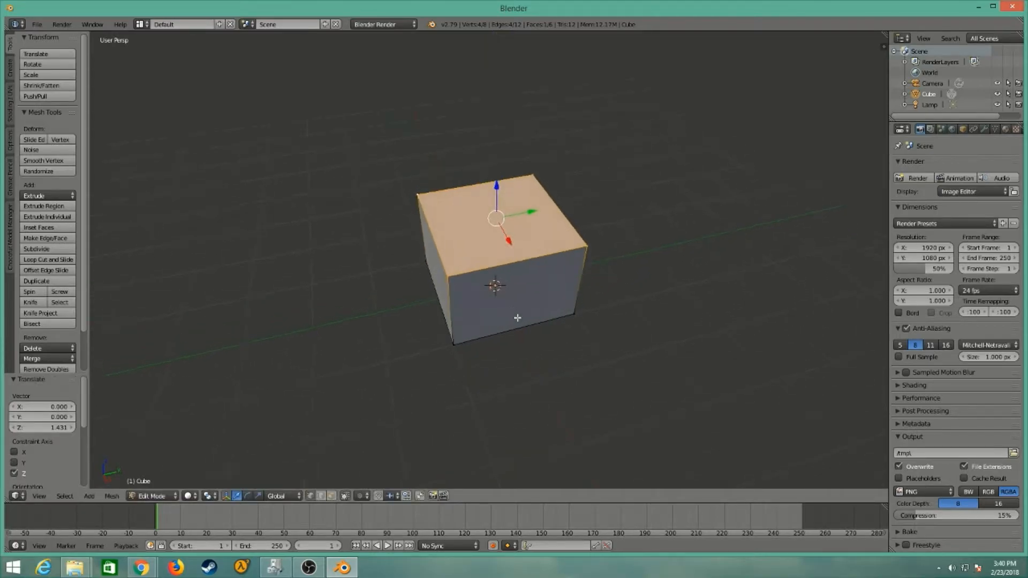
pyautogui.moveTo(523, 291); pyautogui.dragTo(515, 116, button='middle')
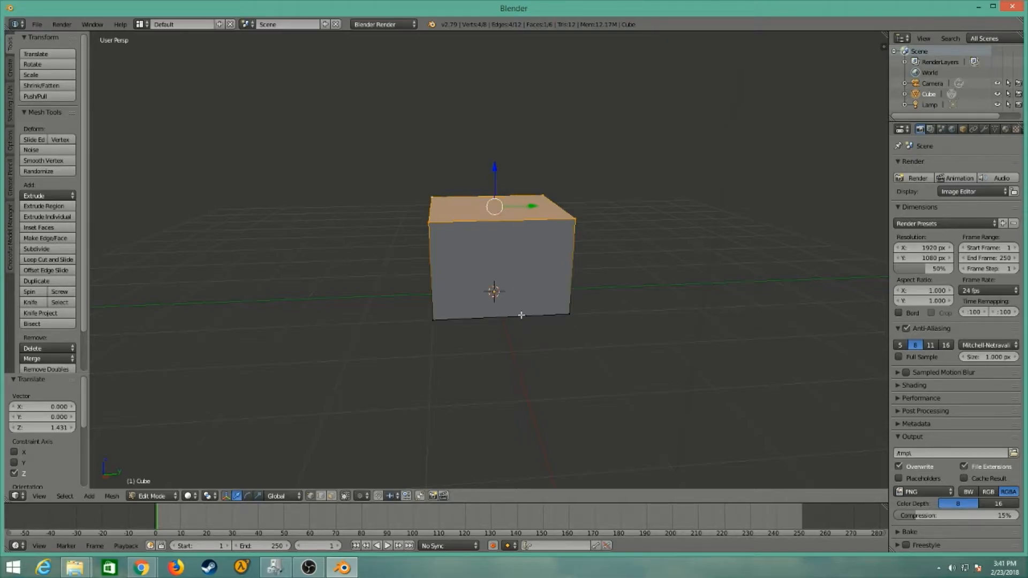
pyautogui.moveTo(485, 325); pyautogui.dragTo(490, 234, button='middle')
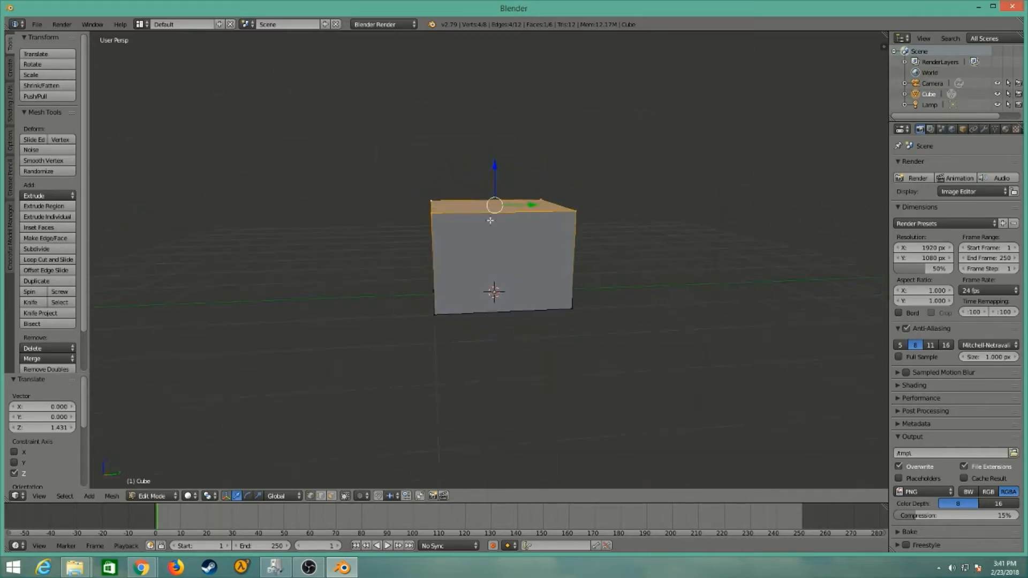
# Nudge the box's selected top face slightly upward along Z, ending with a move of about 0.034.
pyautogui.moveTo(498, 171); pyautogui.dragTo(499, 157)
pyautogui.moveTo(487, 187); pyautogui.dragTo(565, 252, button='middle')
pyautogui.scroll(3, 573, 226)
pyautogui.scroll(-5, 572, 227)
pyautogui.moveTo(595, 216); pyautogui.dragTo(565, 253, button='middle')
pyautogui.scroll(2, 523, 273)
pyautogui.moveTo(495, 132); pyautogui.dragTo(497, 126)
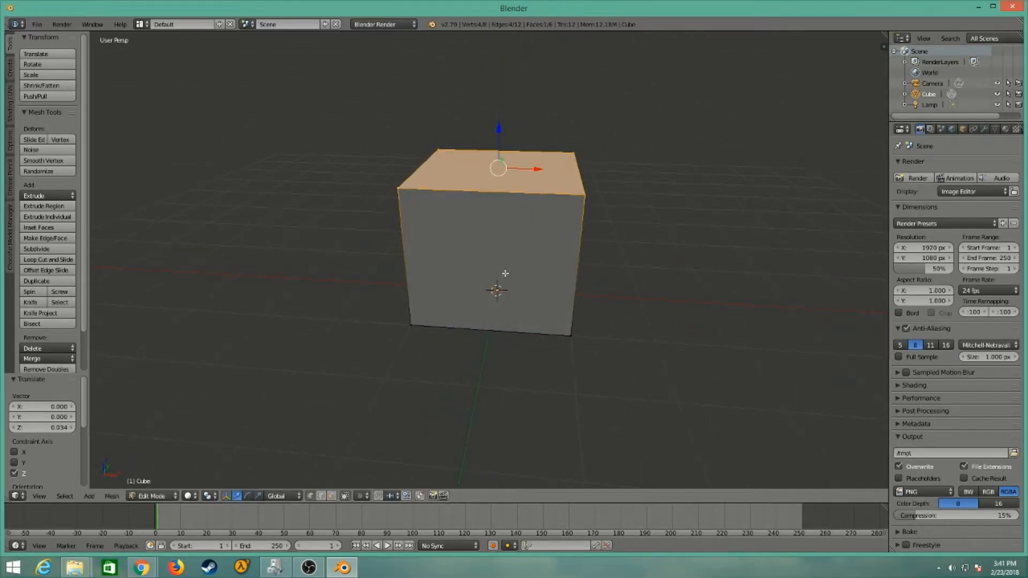
# Clear the selection and add a single centred vertical loop cut through the front and top of the box.
pyautogui.press('a')
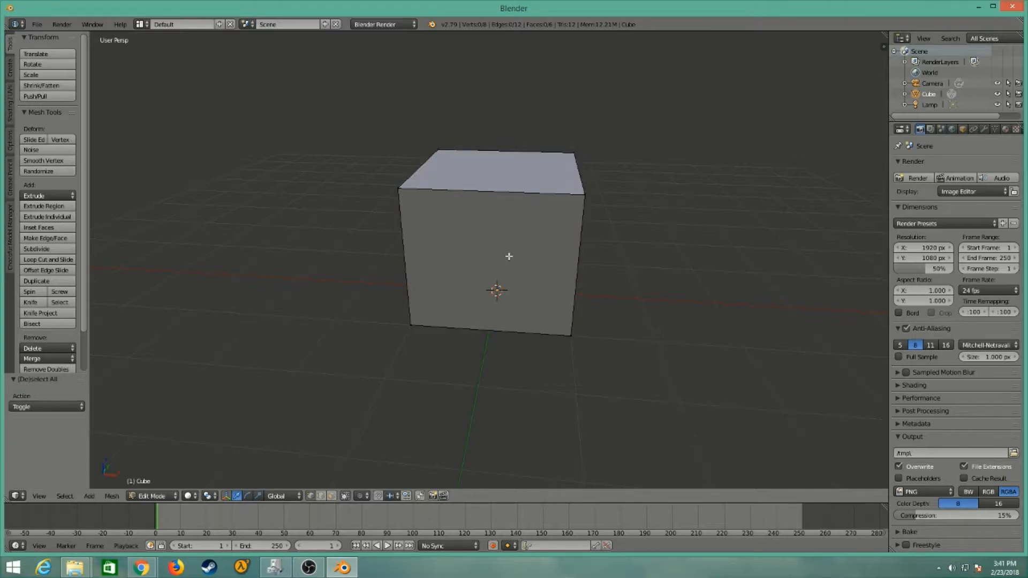
pyautogui.hotkey('ctrl', 'r')
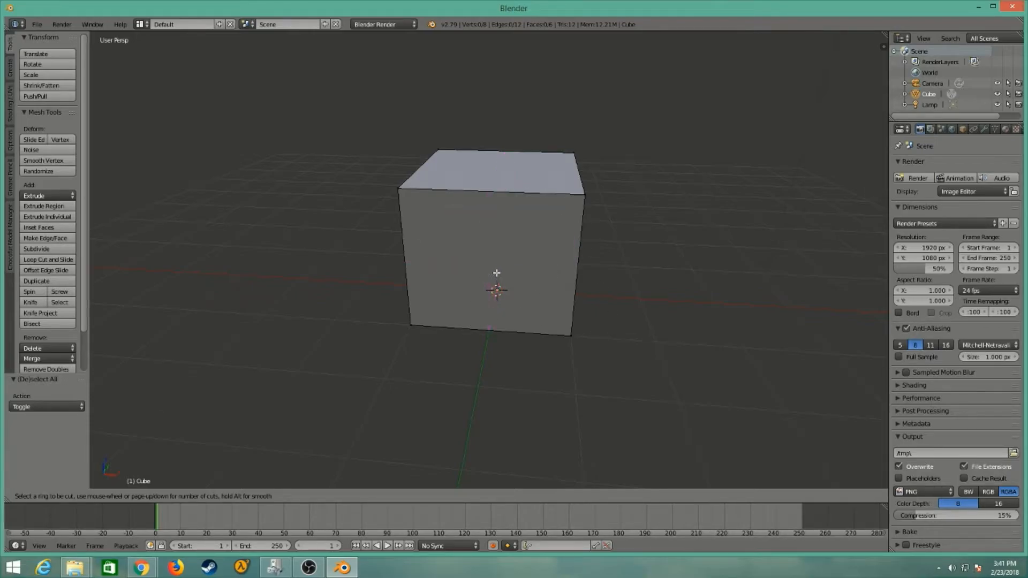
pyautogui.click(486, 326)
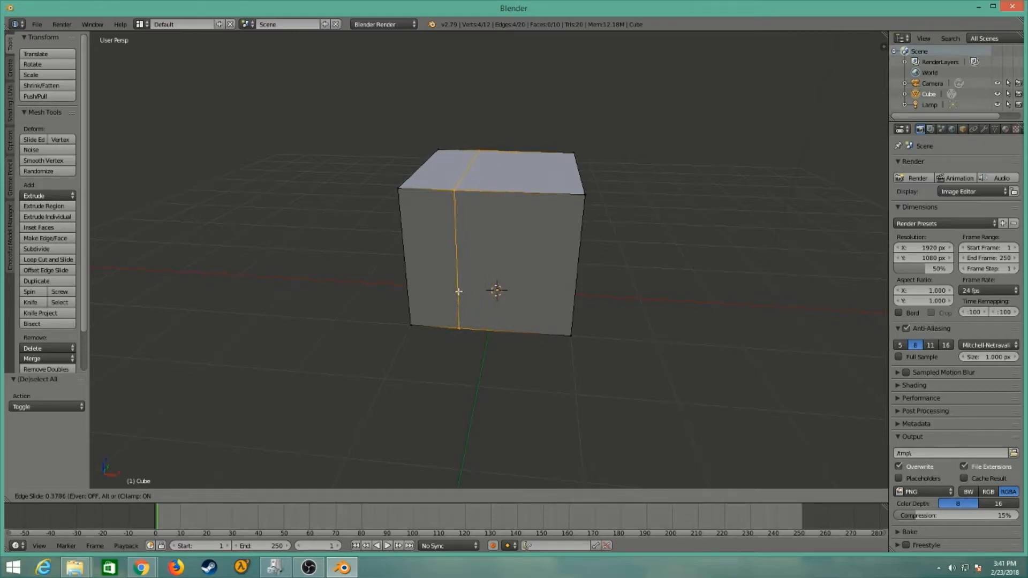
pyautogui.rightClick(458, 292)
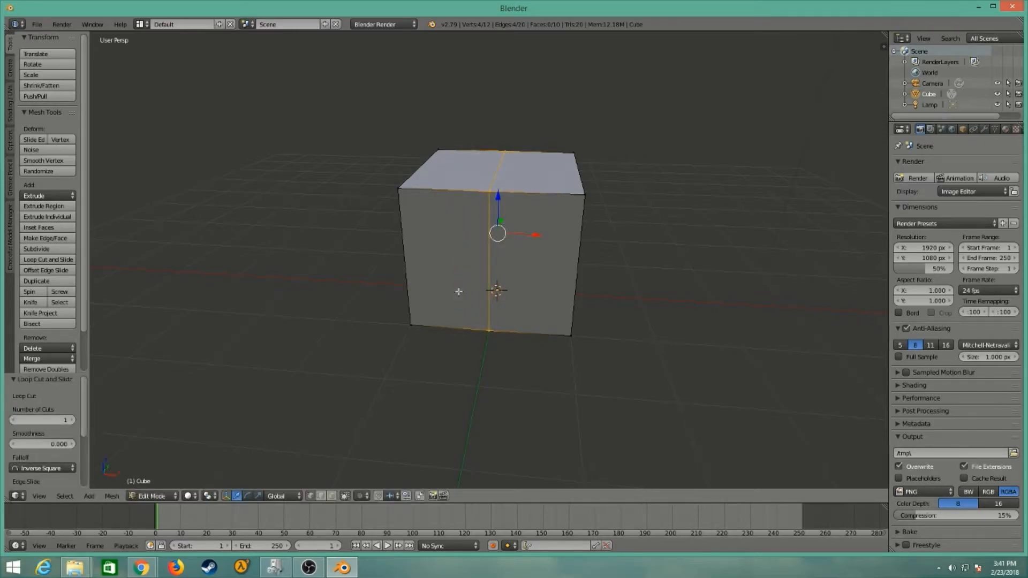
pyautogui.scroll(6, 527, 259)
pyautogui.scroll(-9, 516, 260)
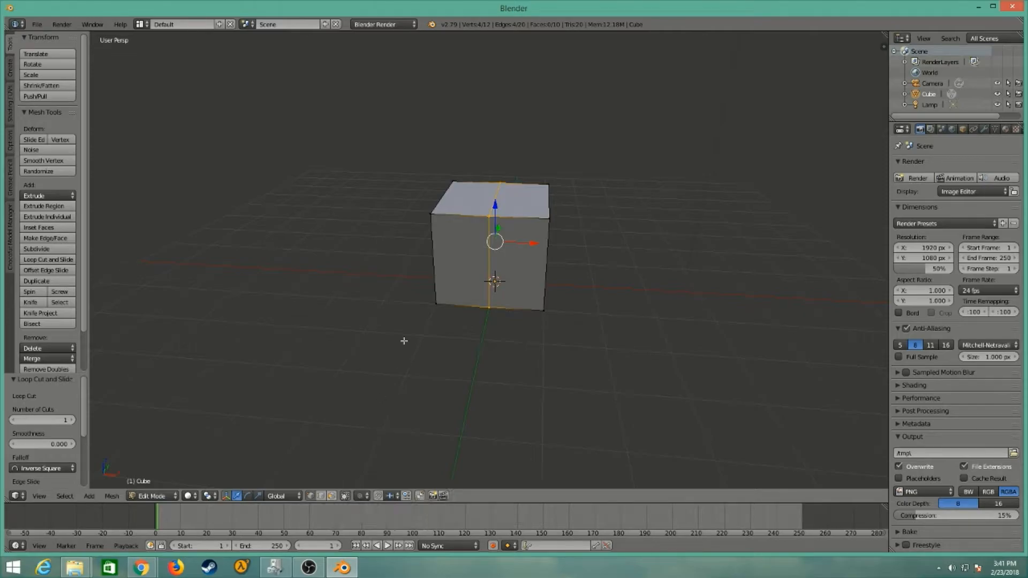
# Select the loop cut's upper and lower front vertices one at a time.
pyautogui.rightClick(489, 216)
pyautogui.scroll(6, 504, 171)
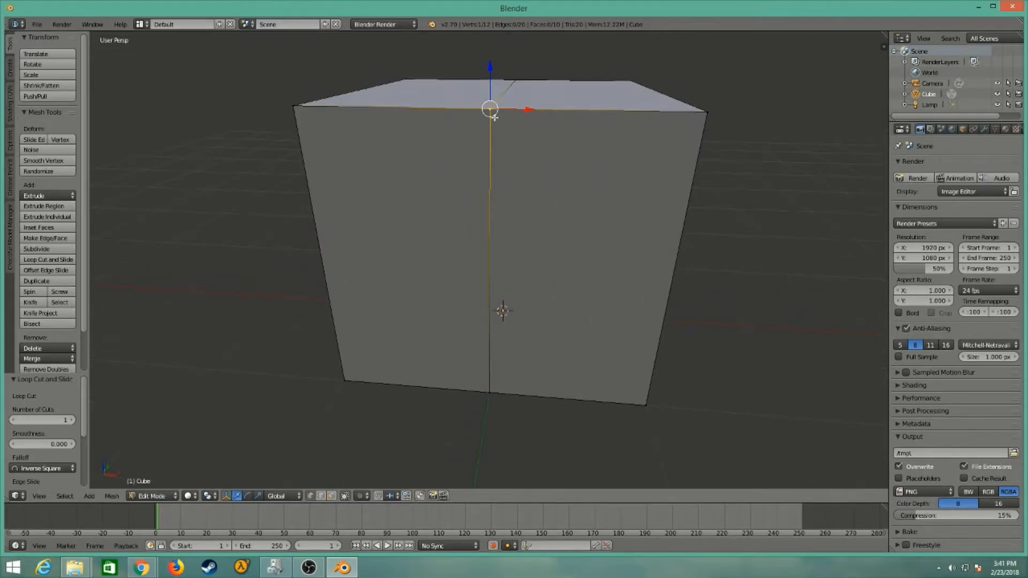
pyautogui.rightClick(492, 390)
pyautogui.rightClick(490, 115)
# Switch to face selection and select one front half of the box, then one half of its top.
pyautogui.click(331, 495)
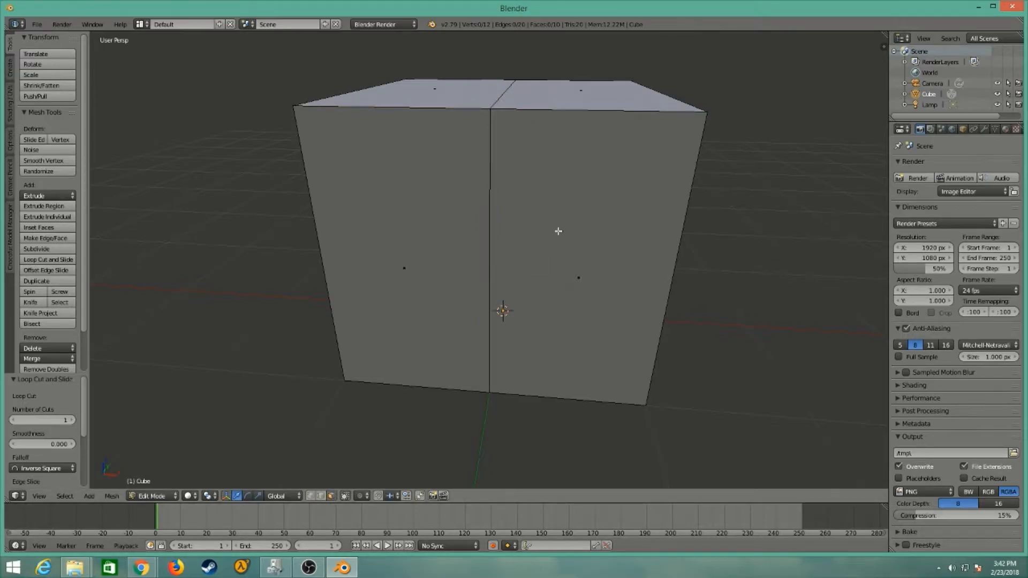
pyautogui.scroll(-4, 585, 226)
pyautogui.scroll(4, 568, 258)
pyautogui.rightClick(587, 277)
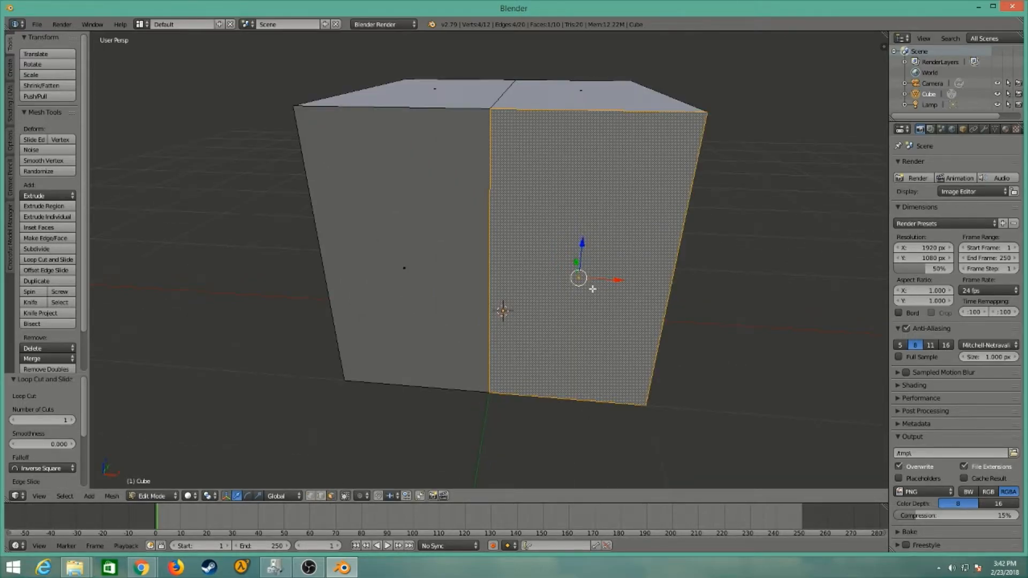
pyautogui.scroll(-4, 583, 263)
pyautogui.moveTo(593, 279); pyautogui.dragTo(556, 356, button='middle')
pyautogui.rightClick(527, 273)
pyautogui.moveTo(527, 273); pyautogui.dragTo(547, 254, button='middle')
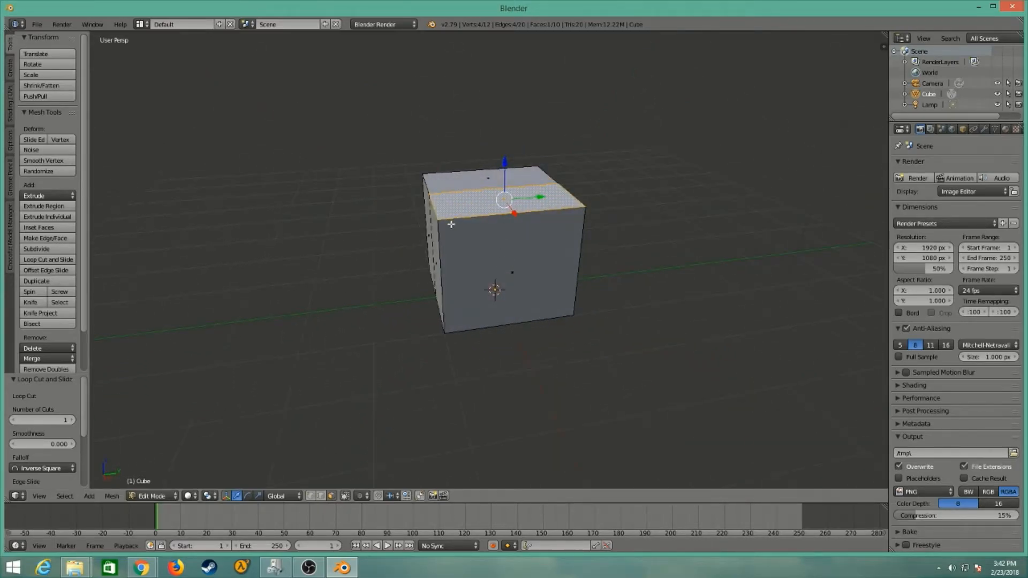
# Extrude the selected half of the top face and raise it about 1.23 units along Z.
pyautogui.keyDown('shift'); pyautogui.moveTo(443, 236); pyautogui.dragTo(488, 346, button='middle'); pyautogui.keyUp('shift')
pyautogui.moveTo(388, 321); pyautogui.dragTo(482, 318, button='middle')
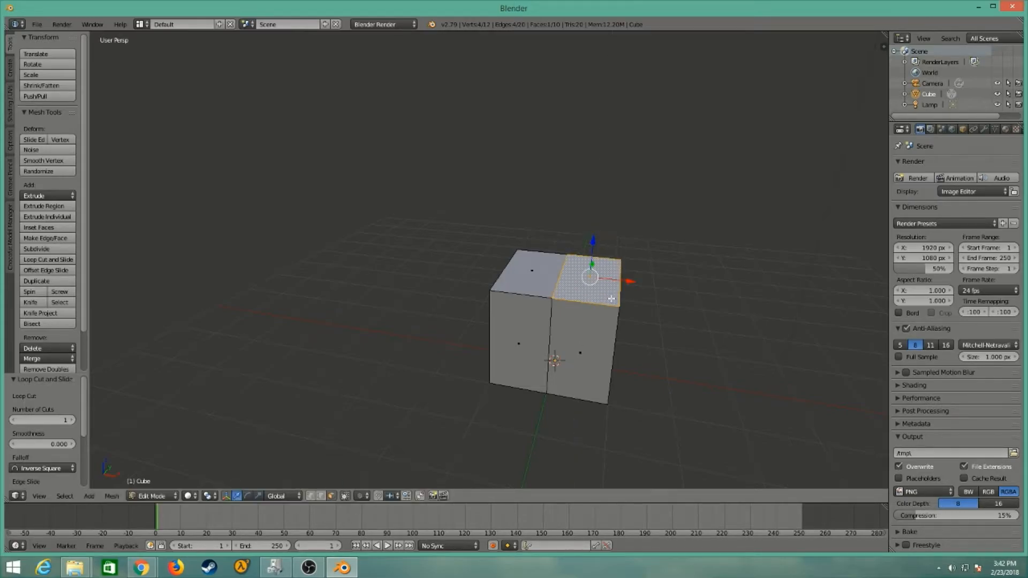
pyautogui.press('e')
pyautogui.rightClick(606, 274)
pyautogui.moveTo(594, 259); pyautogui.dragTo(611, 176)
# Add a vertical loop cut near the middle of the raised block's broad side, dividing the shape in the other direction.
pyautogui.moveTo(671, 230); pyautogui.dragTo(438, 339, button='middle')
pyautogui.hotkey('ctrl', 'r')
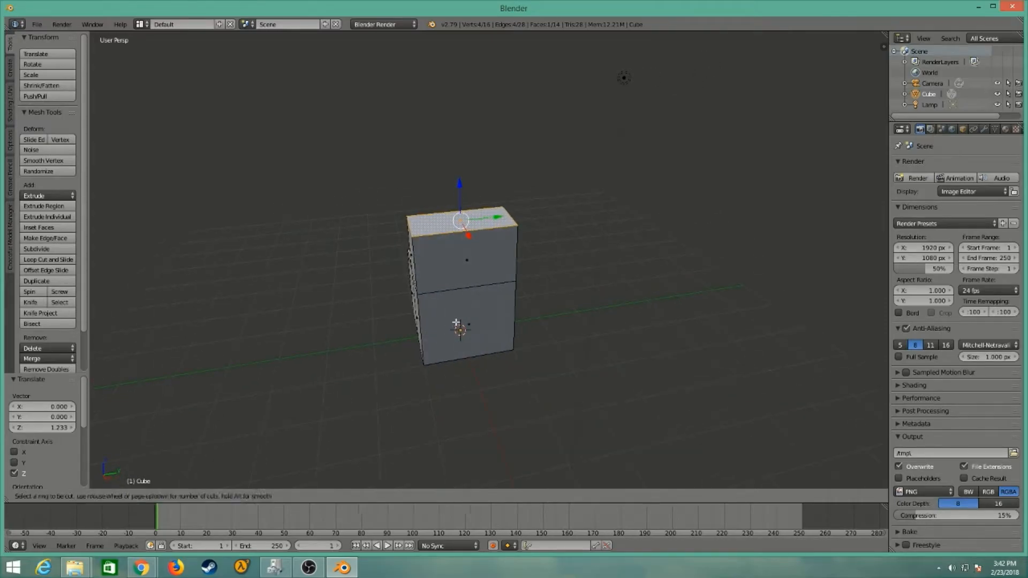
pyautogui.click(470, 282)
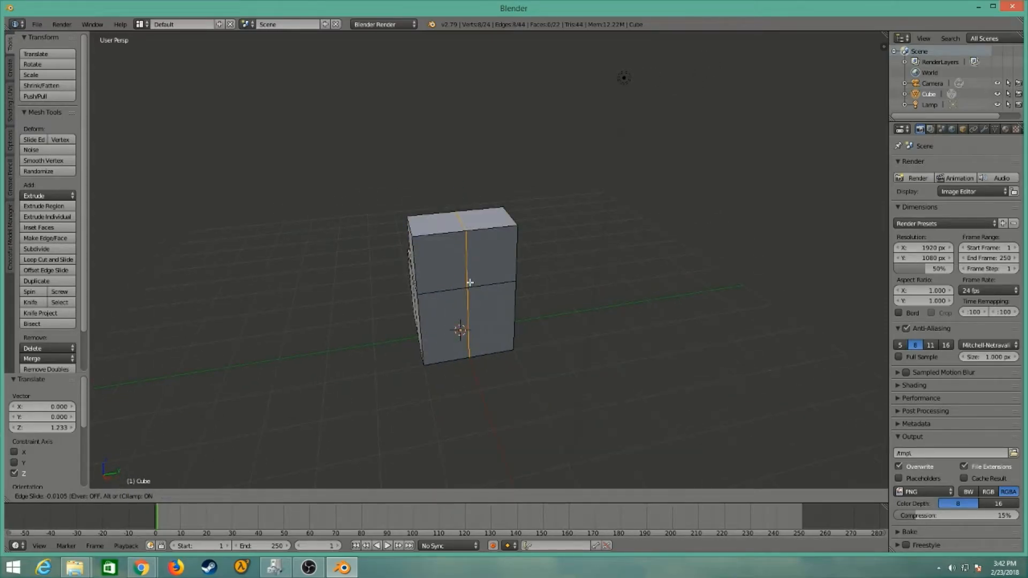
pyautogui.click(470, 282)
pyautogui.scroll(2, 469, 263)
# In face selection, extrude one upper side face of the raised block about 0.89 units along X.
pyautogui.click(333, 496)
pyautogui.rightClick(409, 277)
pyautogui.moveTo(432, 299); pyautogui.dragTo(506, 298, button='middle')
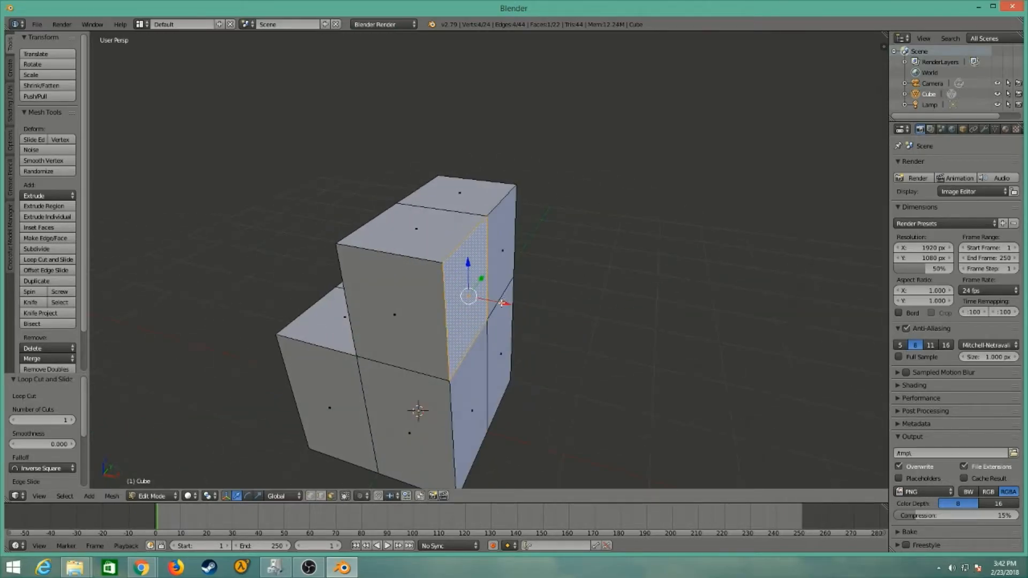
pyautogui.press('e')
pyautogui.click(503, 304)
pyautogui.moveTo(504, 303); pyautogui.dragTo(594, 332)
# Examine the extruded side block from low angles, from around the model and at different distances.
pyautogui.moveTo(621, 332); pyautogui.dragTo(601, 317, button='middle')
pyautogui.scroll(-5, 546, 329)
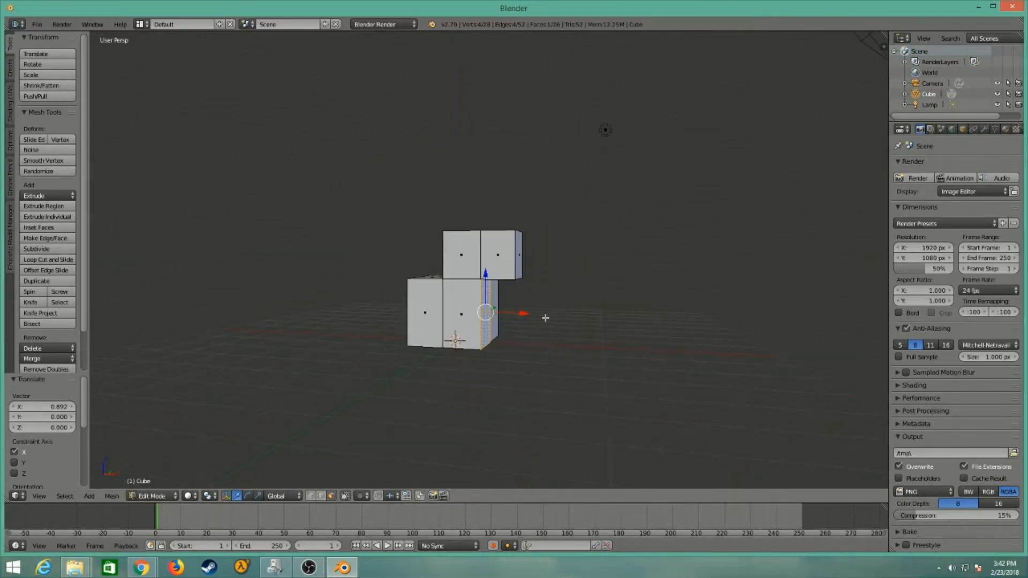
pyautogui.moveTo(541, 288); pyautogui.dragTo(348, 333, button='middle')
pyautogui.scroll(4, 468, 324)
pyautogui.scroll(3, 585, 296)
pyautogui.moveTo(661, 329); pyautogui.dragTo(581, 283, button='middle')
pyautogui.moveTo(639, 317); pyautogui.dragTo(438, 309, button='middle')
pyautogui.scroll(-6, 439, 309)
pyautogui.moveTo(474, 271); pyautogui.dragTo(596, 257, button='middle')
# Extrude the side block's inner face, perpendicular to the previous extrusion, about 1.15 units along negative Y.
pyautogui.rightClick(540, 227)
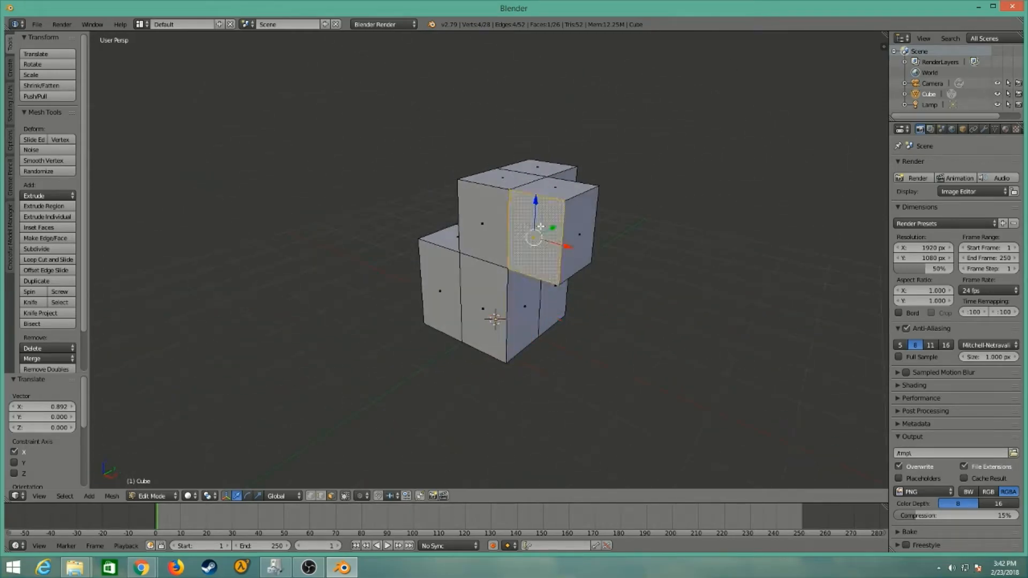
pyautogui.press('e')
pyautogui.click(547, 236)
pyautogui.moveTo(553, 229); pyautogui.dragTo(501, 257)
# Extrude the same end face outward about 3.23 units to form a long arm.
pyautogui.moveTo(500, 257); pyautogui.dragTo(638, 358, button='middle')
pyautogui.press('e')
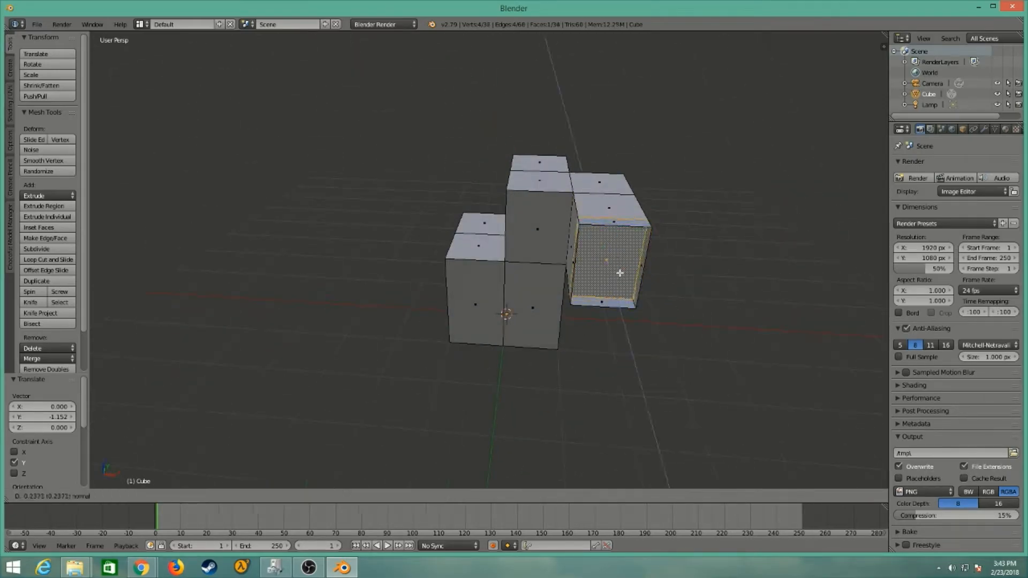
pyautogui.click(670, 485)
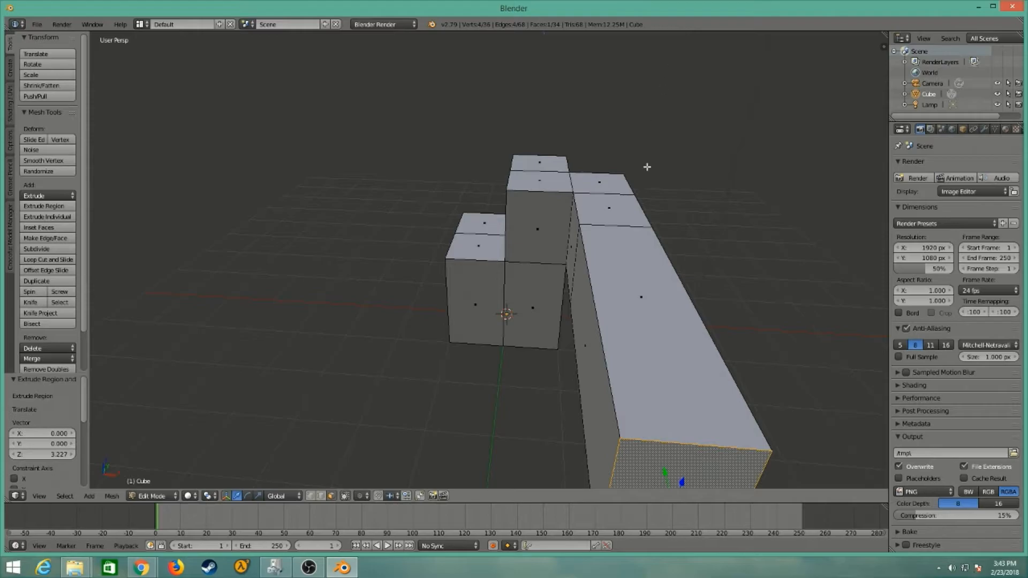
# Extrude the long arm's top face upward about 1.57 units.
pyautogui.moveTo(651, 144); pyautogui.dragTo(757, 307, button='middle')
pyautogui.rightClick(715, 156)
pyautogui.press('e')
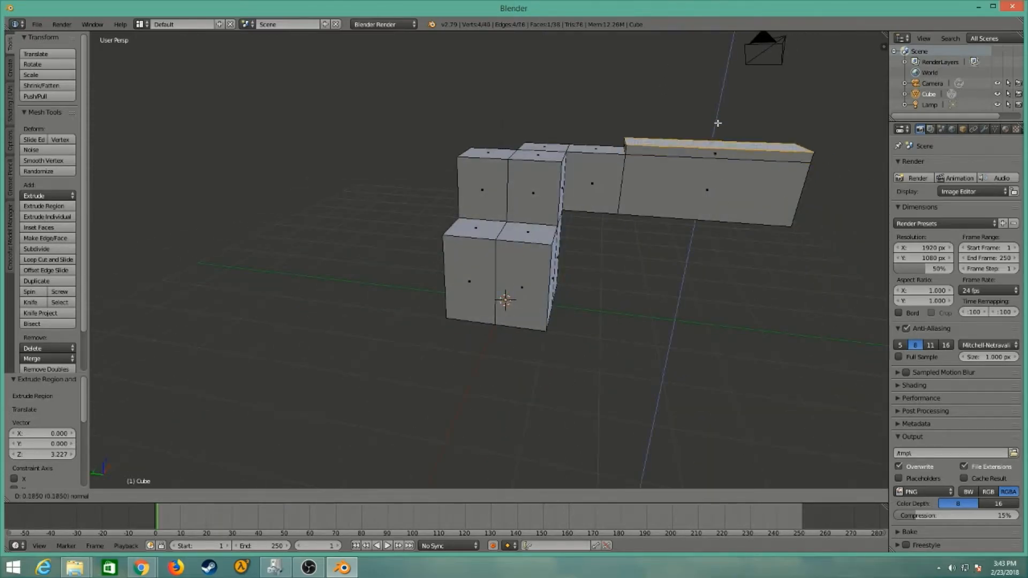
pyautogui.click(730, 50)
pyautogui.scroll(-6, 704, 122)
pyautogui.moveTo(697, 134); pyautogui.dragTo(505, 216, button='middle')
pyautogui.scroll(7, 488, 343)
pyautogui.moveTo(628, 313); pyautogui.dragTo(390, 245, button='middle')
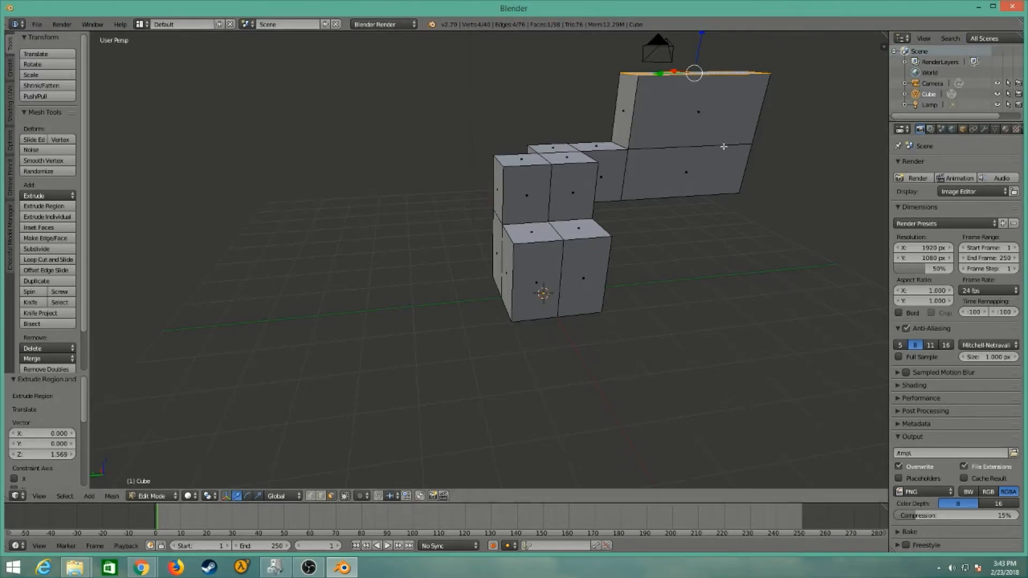
pyautogui.moveTo(662, 155); pyautogui.dragTo(605, 308, button='middle')
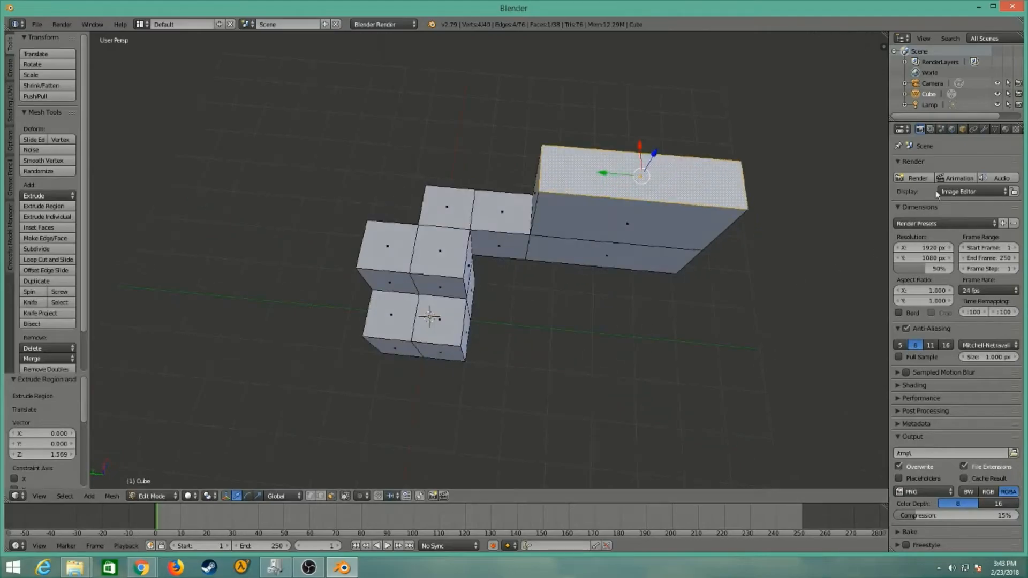
# Switch to Object Mode and add a Subdivision Surface modifier to the object with its view subdivisions set to 2.
pyautogui.click(986, 130)
pyautogui.click(162, 497)
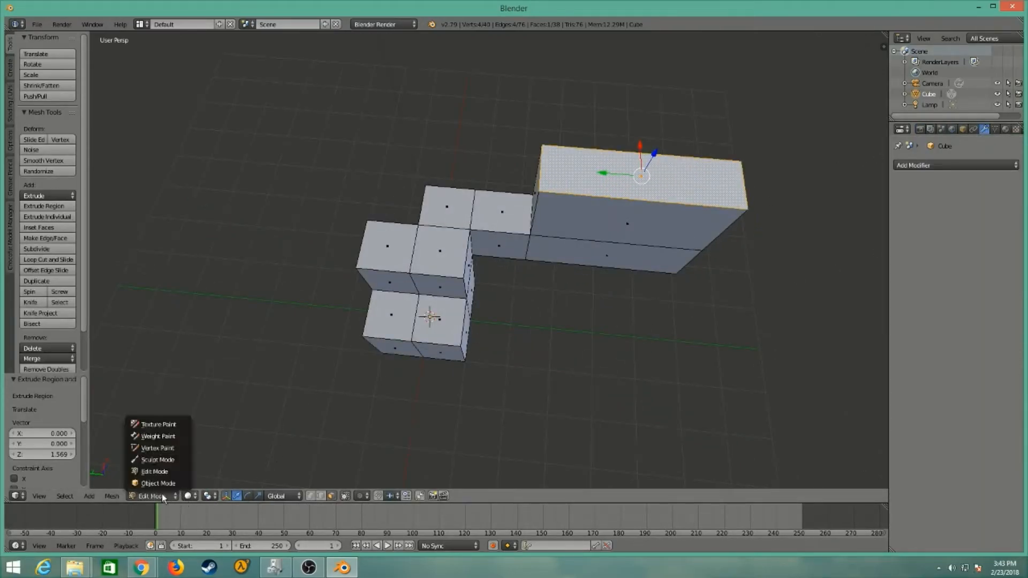
pyautogui.click(159, 483)
pyautogui.moveTo(580, 272); pyautogui.dragTo(808, 175, button='middle')
pyautogui.click(949, 165)
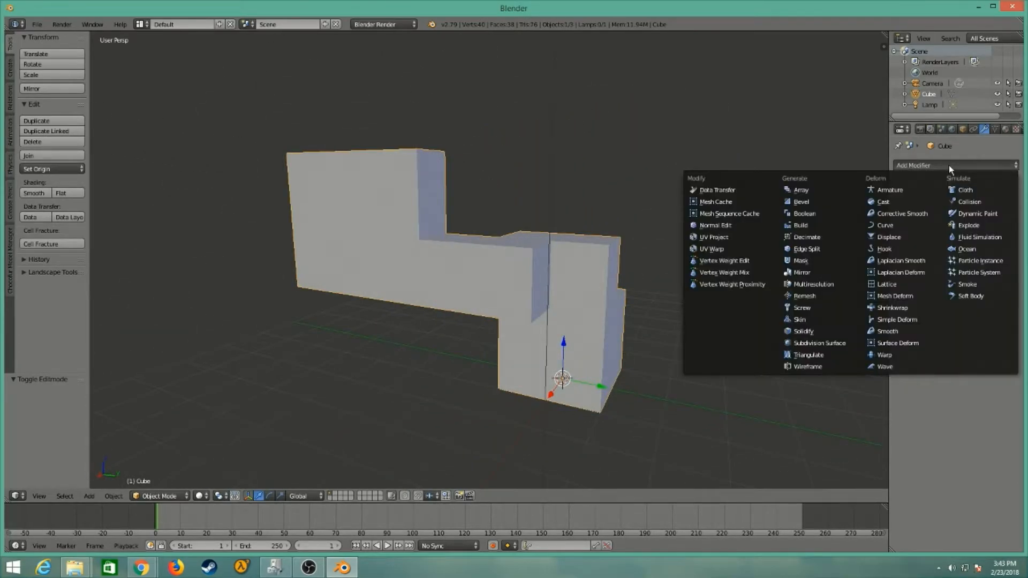
pyautogui.click(839, 343)
pyautogui.click(950, 236)
# Examine the subdivided object from above, from the side and at different distances.
pyautogui.moveTo(765, 242); pyautogui.dragTo(623, 314, button='middle')
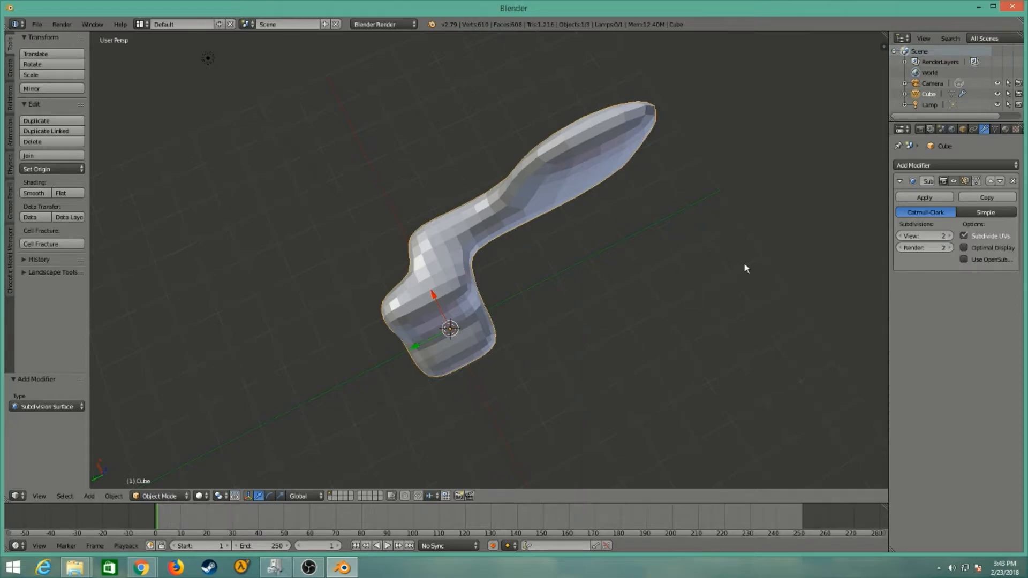
pyautogui.scroll(4, 729, 268)
pyautogui.scroll(-5, 704, 276)
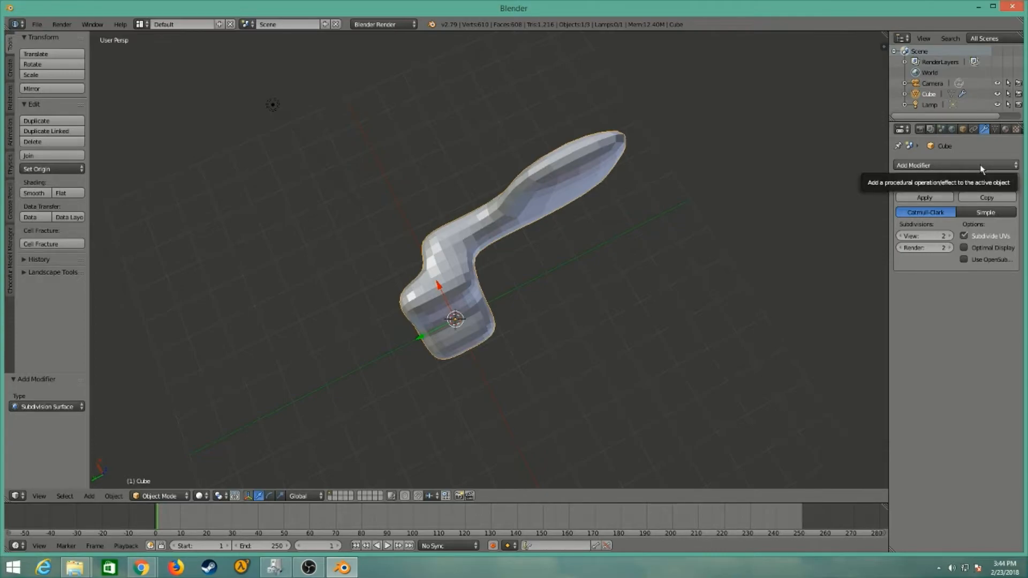
pyautogui.moveTo(756, 227); pyautogui.dragTo(811, 263, button='middle')
pyautogui.moveTo(566, 263); pyautogui.dragTo(622, 266, button='middle')
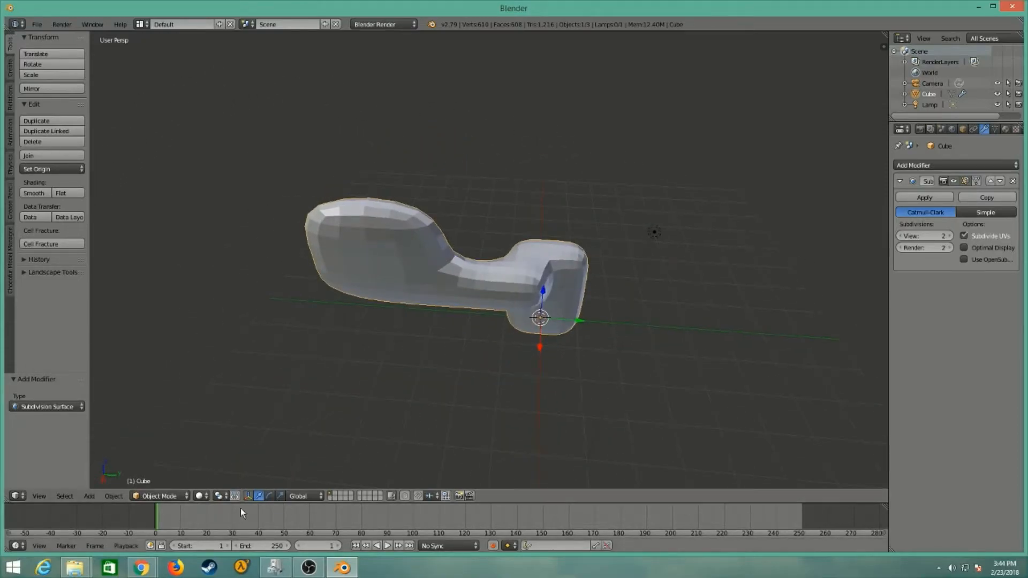
pyautogui.moveTo(351, 349); pyautogui.dragTo(284, 424, button='middle')
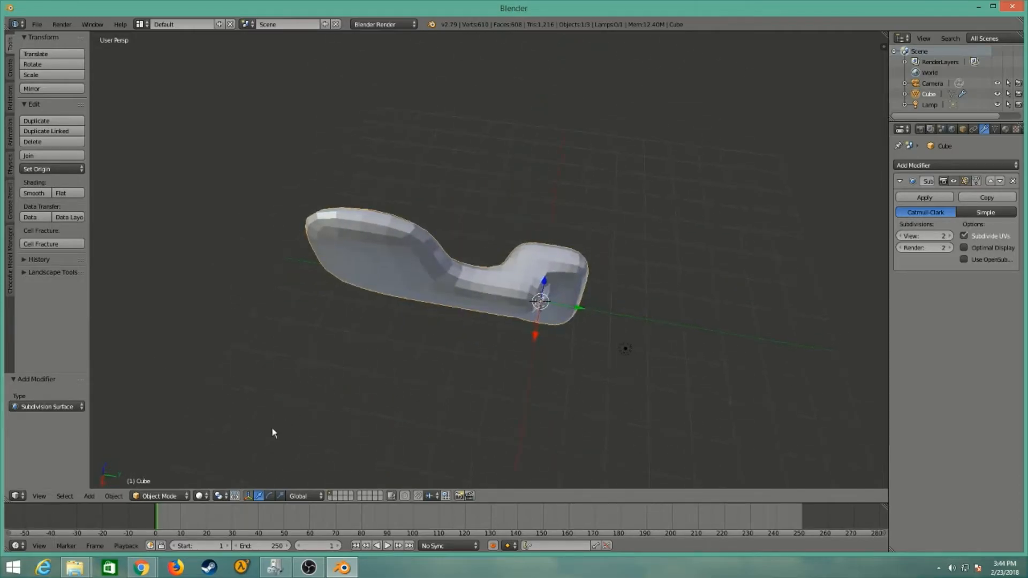
# Enter Edit Mode and set the mean crease of the long arm's top face to 1.00.
pyautogui.click(170, 496)
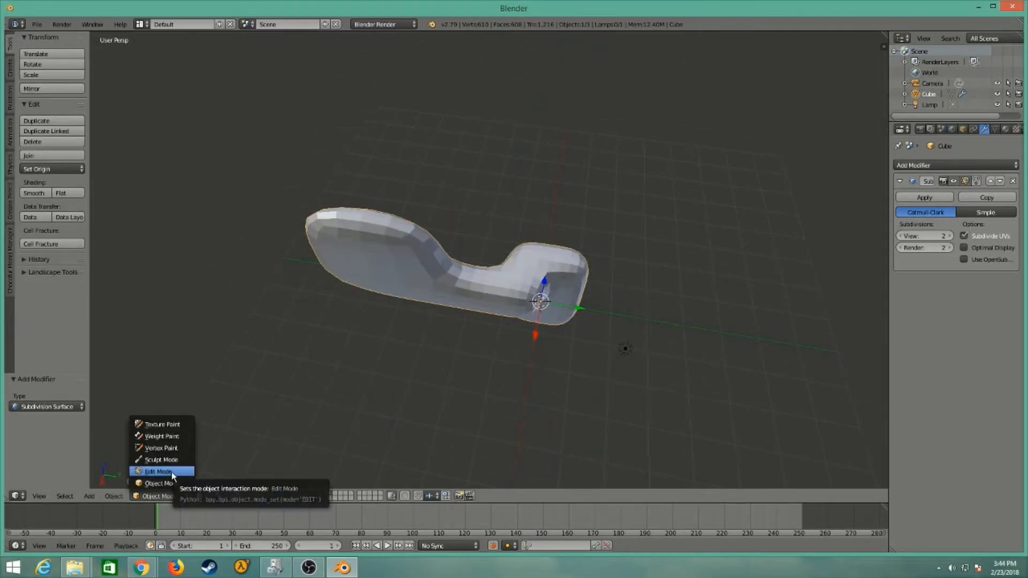
pyautogui.click(172, 471)
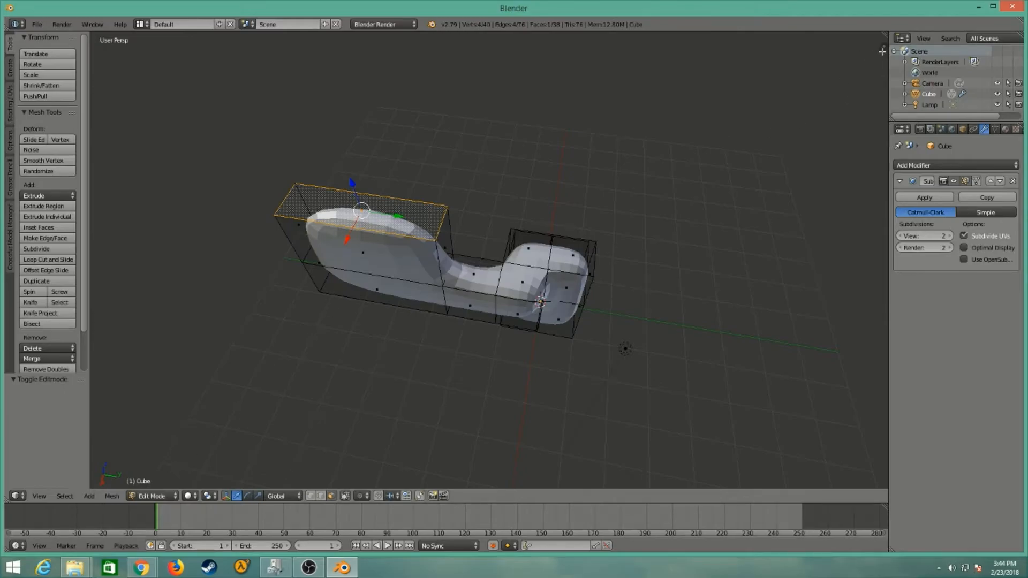
pyautogui.click(884, 48)
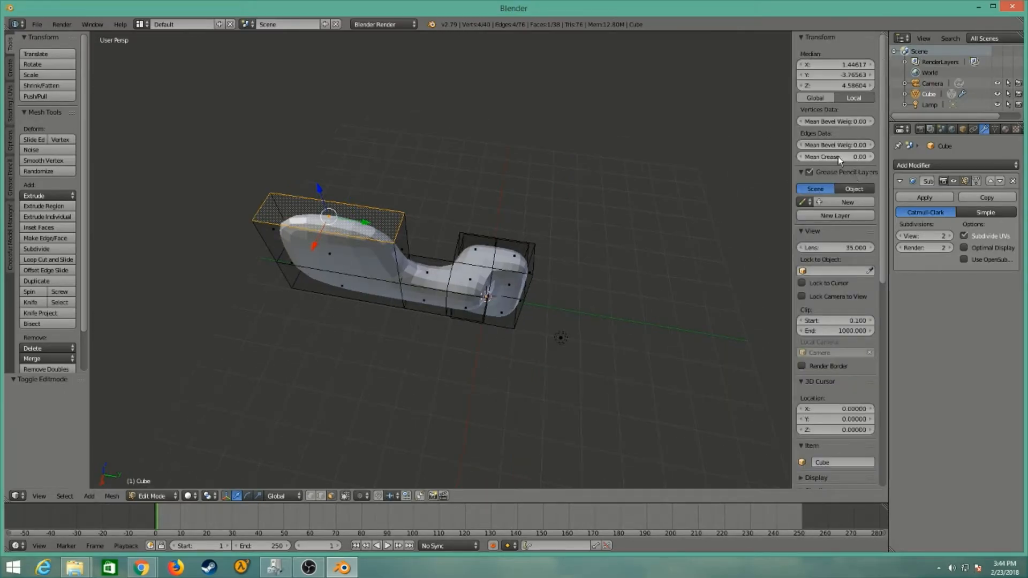
pyautogui.moveTo(832, 155); pyautogui.dragTo(868, 155)
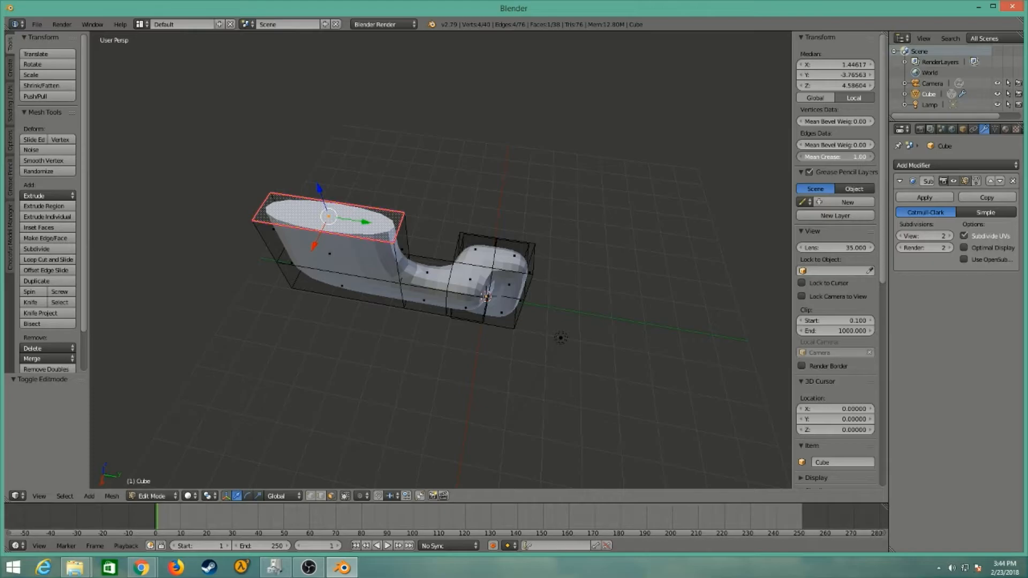
# Set the mean crease to 1.00 on the faces at the arm's outer end and on its underside.
pyautogui.moveTo(541, 161); pyautogui.dragTo(499, 159, button='middle')
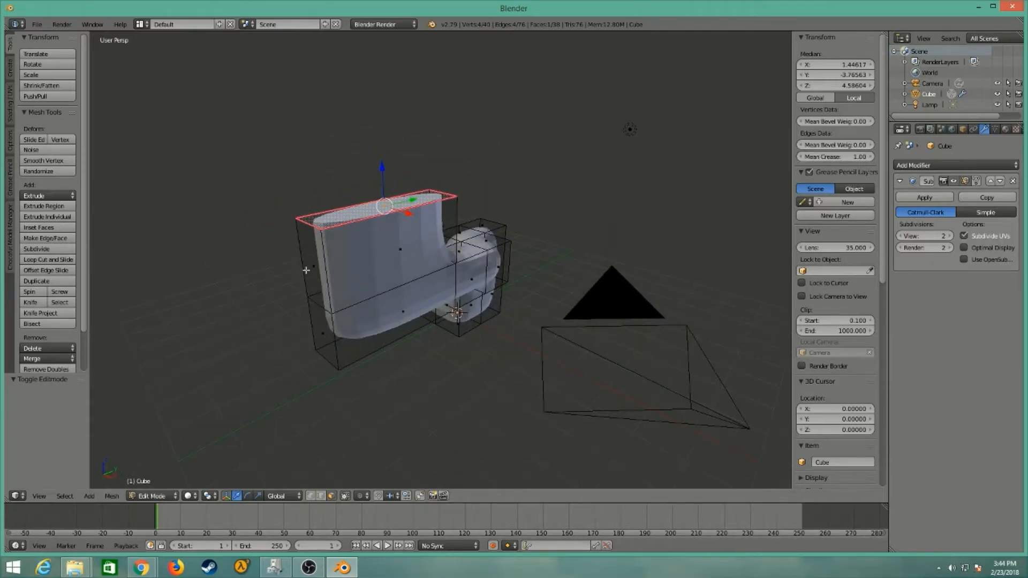
pyautogui.rightClick(312, 269)
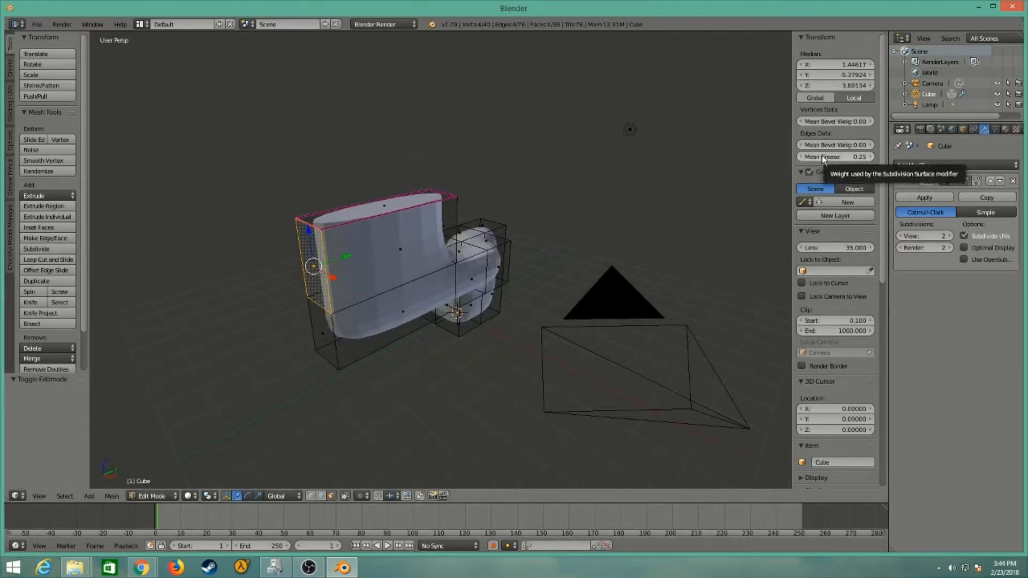
pyautogui.moveTo(355, 296); pyautogui.dragTo(402, 292, button='middle')
pyautogui.moveTo(836, 156); pyautogui.dragTo(878, 160)
pyautogui.rightClick(431, 295)
pyautogui.moveTo(472, 281); pyautogui.dragTo(481, 218, button='middle')
pyautogui.rightClick(453, 182)
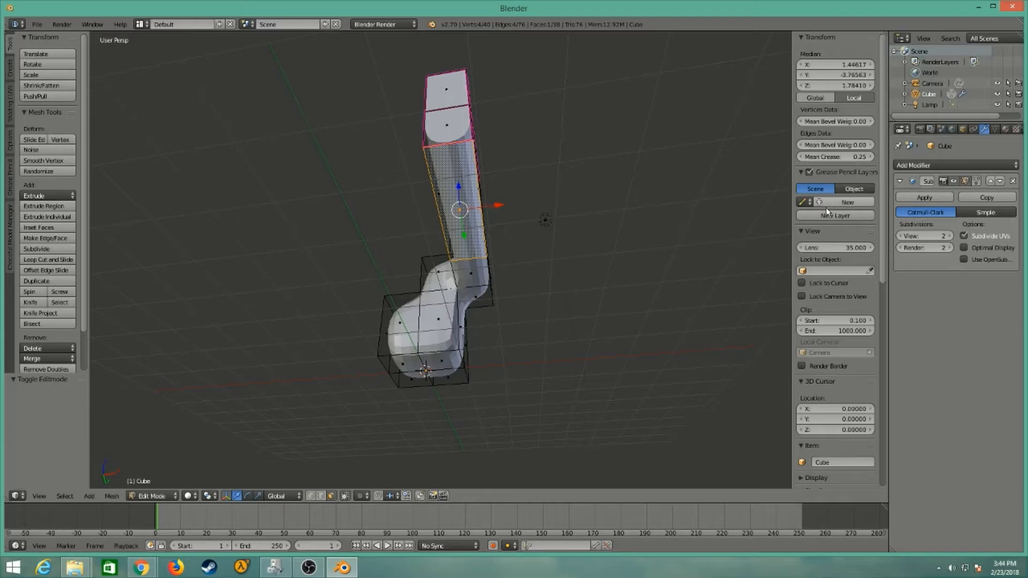
pyautogui.moveTo(831, 158); pyautogui.dragTo(879, 159)
# Set the mean crease to 1.00 on the arm's side faces and on its upright face toward the body.
pyautogui.moveTo(563, 155); pyautogui.dragTo(397, 236, button='middle')
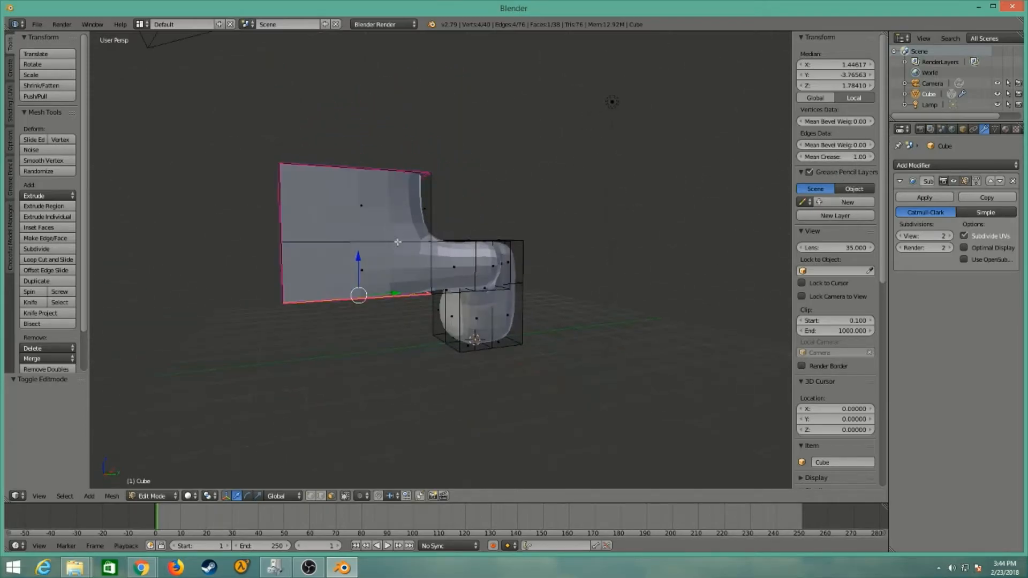
pyautogui.rightClick(398, 272)
pyautogui.moveTo(839, 159); pyautogui.dragTo(879, 159)
pyautogui.moveTo(420, 170); pyautogui.dragTo(369, 248, button='middle')
pyautogui.rightClick(371, 249)
pyautogui.moveTo(839, 158); pyautogui.dragTo(878, 158)
pyautogui.moveTo(504, 185); pyautogui.dragTo(418, 227, button='middle')
pyautogui.rightClick(405, 229)
pyautogui.moveTo(835, 158); pyautogui.dragTo(878, 157)
pyautogui.scroll(4, 482, 158)
# Set the mean crease to 1.00 on one side face and the top face of the short neck joining arm and body.
pyautogui.moveTo(455, 171); pyautogui.dragTo(305, 181, button='middle')
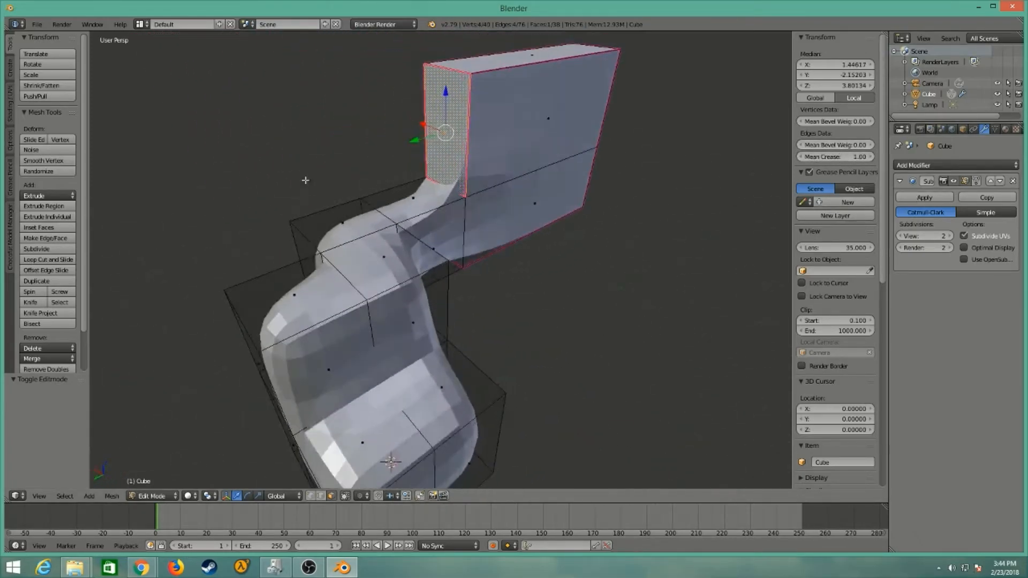
pyautogui.rightClick(451, 241)
pyautogui.moveTo(524, 268); pyautogui.dragTo(456, 242, button='middle')
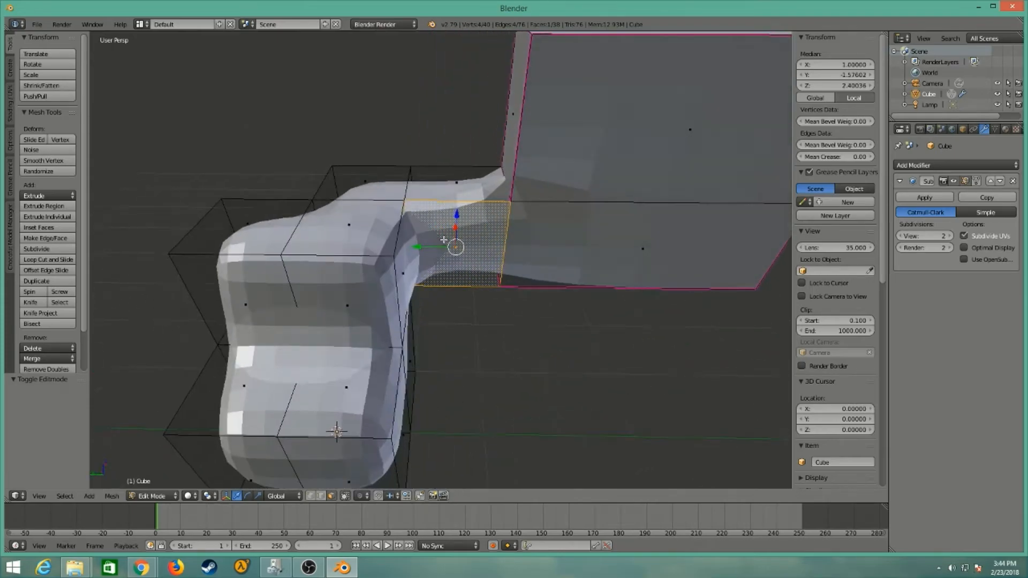
pyautogui.moveTo(840, 157); pyautogui.dragTo(875, 156)
pyautogui.moveTo(603, 277); pyautogui.dragTo(462, 206, button='middle')
pyautogui.rightClick(450, 182)
pyautogui.moveTo(841, 157); pyautogui.dragTo(876, 157)
# Set the mean crease to 1.00 on the neck's opposite side face and its bottom face.
pyautogui.moveTo(467, 186); pyautogui.dragTo(588, 188, button='middle')
pyautogui.rightClick(384, 323)
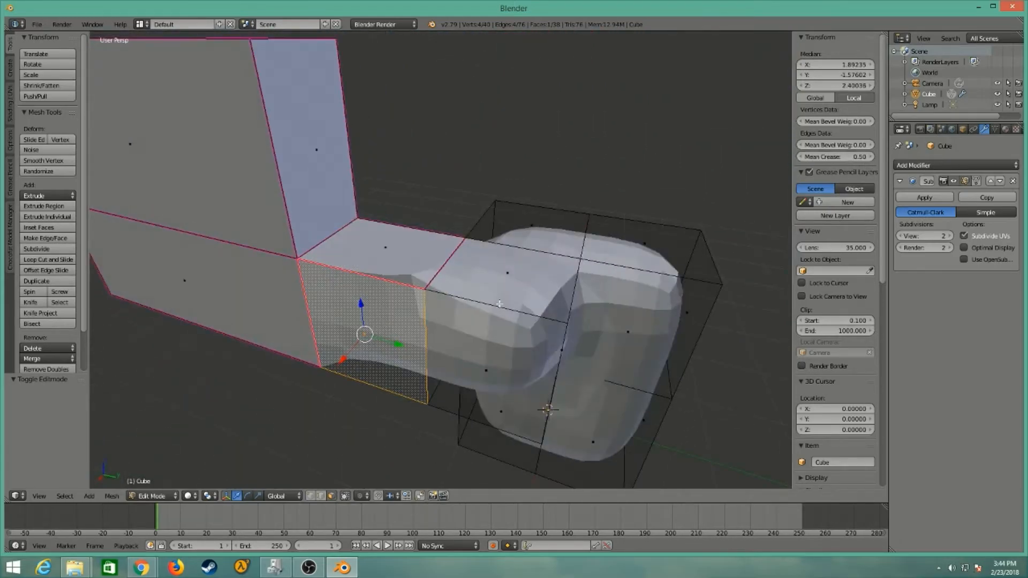
pyautogui.moveTo(835, 148); pyautogui.dragTo(876, 157)
pyautogui.moveTo(424, 244); pyautogui.dragTo(466, 102, button='middle')
pyautogui.rightClick(429, 238)
pyautogui.moveTo(831, 157); pyautogui.dragTo(875, 157)
# Remove the Subdivision Surface modifier from the object.
pyautogui.scroll(-5, 520, 238)
pyautogui.moveTo(444, 252); pyautogui.dragTo(344, 287, button='middle')
pyautogui.scroll(3, 409, 288)
pyautogui.moveTo(409, 288); pyautogui.dragTo(648, 264, button='middle')
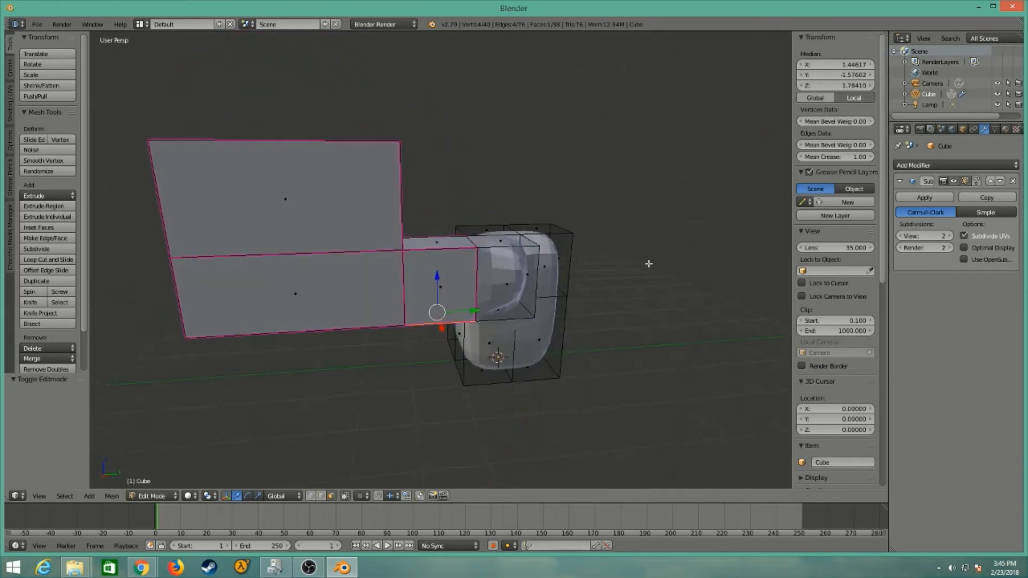
pyautogui.click(1013, 181)
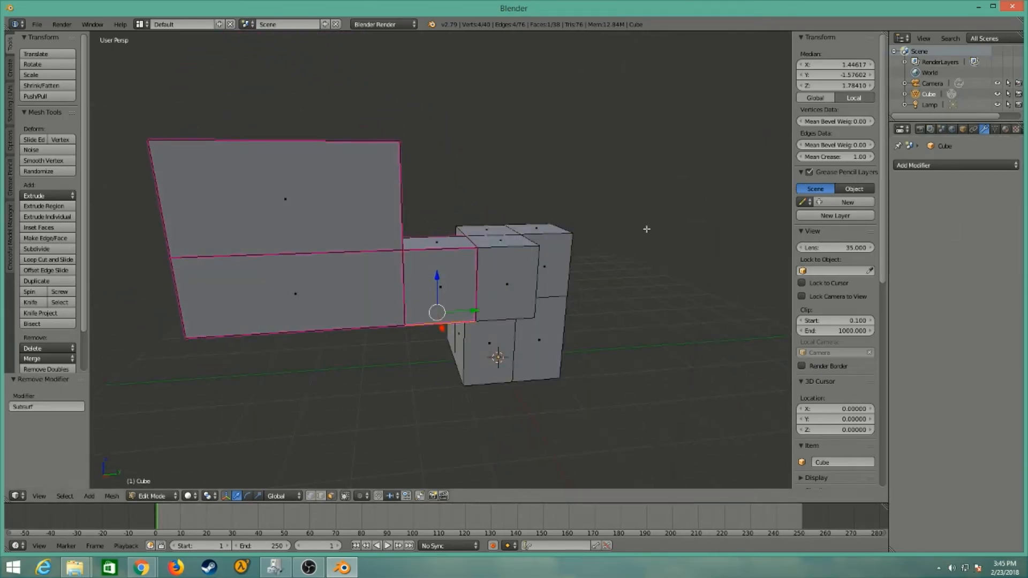
# Examine the unsubdivided mesh and its creased edges up close, from a distance and from above.
pyautogui.scroll(-5, 666, 235)
pyautogui.moveTo(693, 249); pyautogui.dragTo(678, 231, button='middle')
pyautogui.moveTo(566, 288); pyautogui.dragTo(432, 329, button='middle')
pyautogui.scroll(8, 434, 329)
pyautogui.moveTo(432, 395); pyautogui.dragTo(593, 360, button='middle')
pyautogui.scroll(-7, 375, 329)
pyautogui.scroll(6, 569, 361)
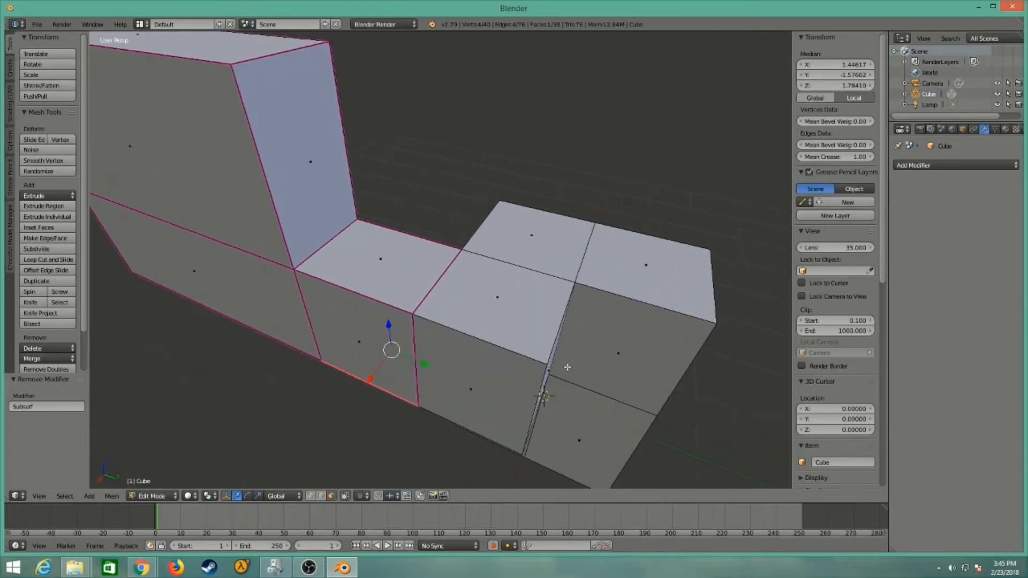
pyautogui.scroll(-7, 563, 367)
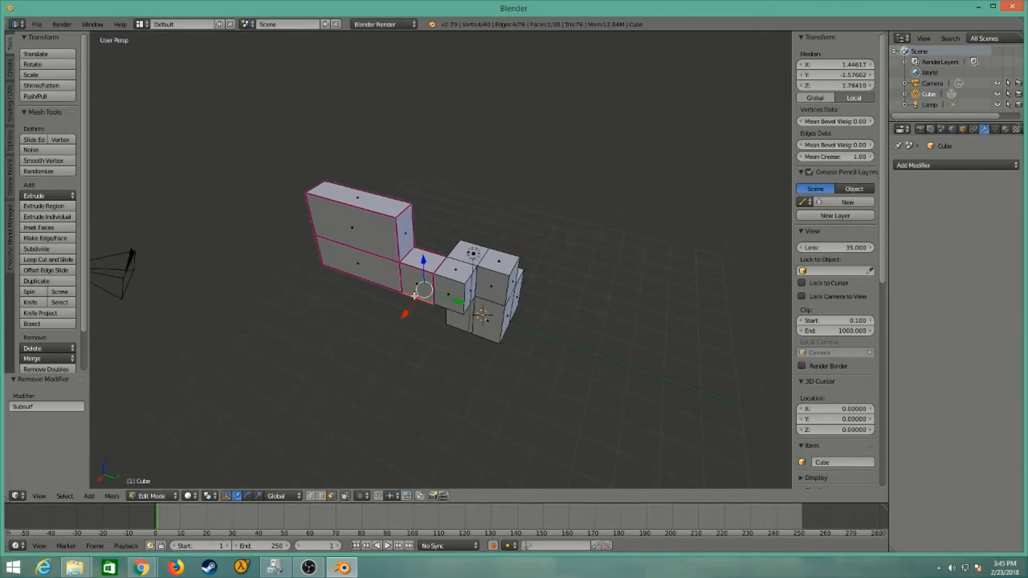
pyautogui.moveTo(467, 290); pyautogui.dragTo(513, 298, button='middle')
pyautogui.moveTo(439, 294); pyautogui.dragTo(432, 349, button='middle')
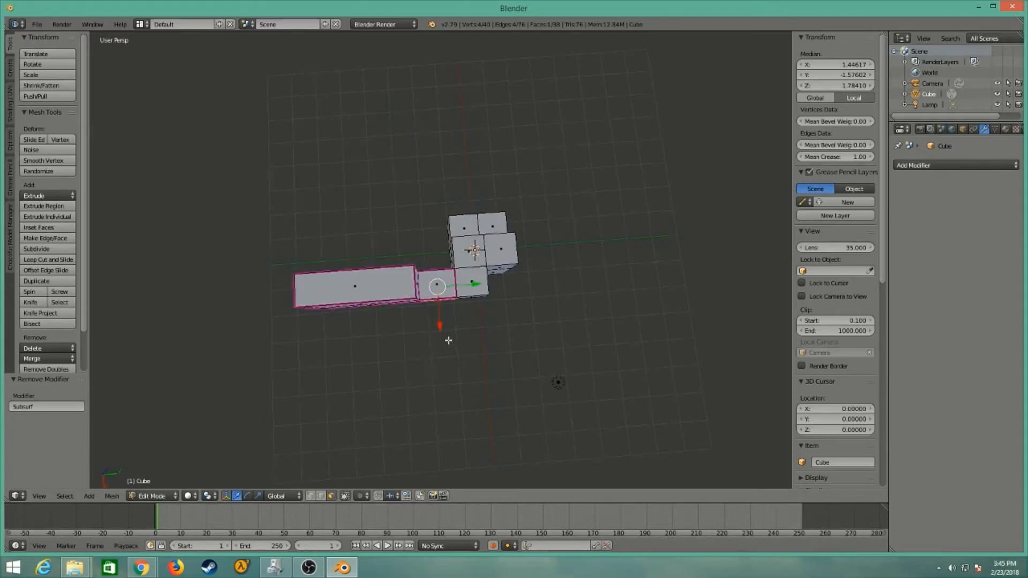
# Inset the arm's top face with a thickness of about 0.20.
pyautogui.moveTo(406, 259); pyautogui.dragTo(668, 343, button='middle')
pyautogui.rightClick(389, 324)
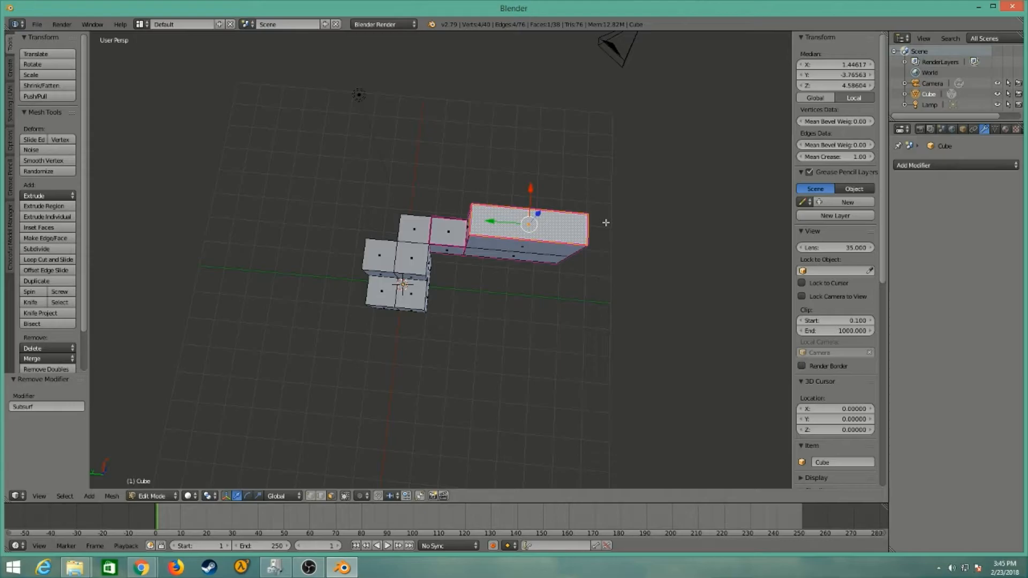
pyautogui.hotkey('ctrl', 'i')
pyautogui.rightClick(525, 219)
pyautogui.press('i')
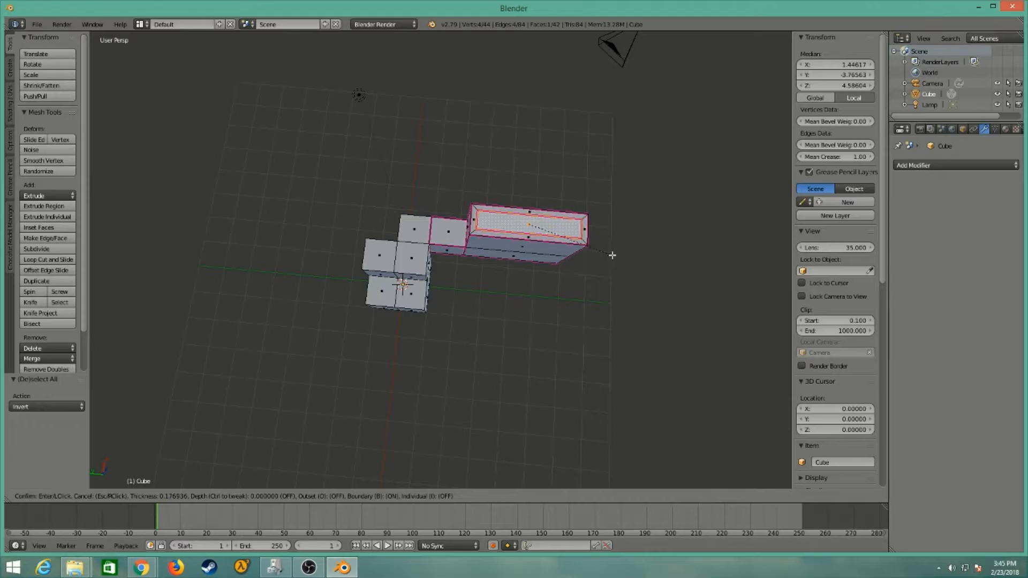
pyautogui.click(611, 256)
pyautogui.scroll(4, 612, 255)
pyautogui.keyDown('shift'); pyautogui.moveTo(611, 256); pyautogui.dragTo(472, 301, button='middle'); pyautogui.keyUp('shift')
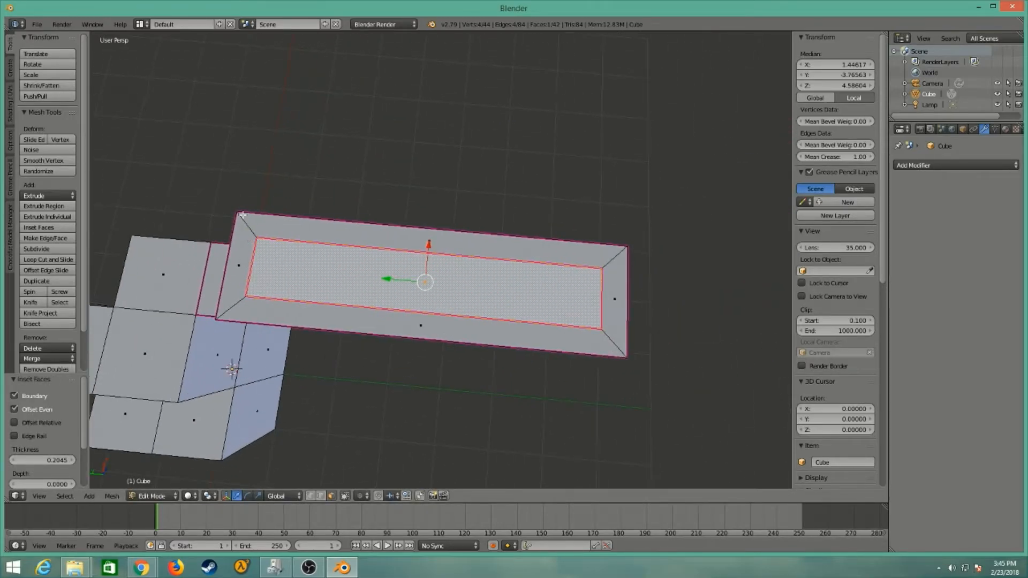
pyautogui.press('i')
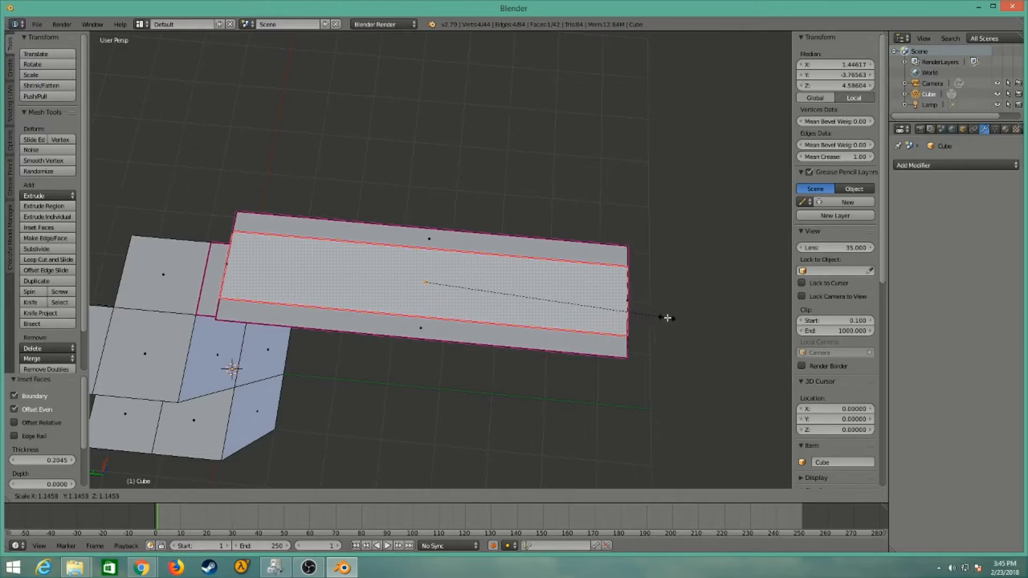
pyautogui.rightClick(646, 318)
pyautogui.moveTo(537, 362); pyautogui.dragTo(457, 195, button='middle')
pyautogui.scroll(-5, 459, 200)
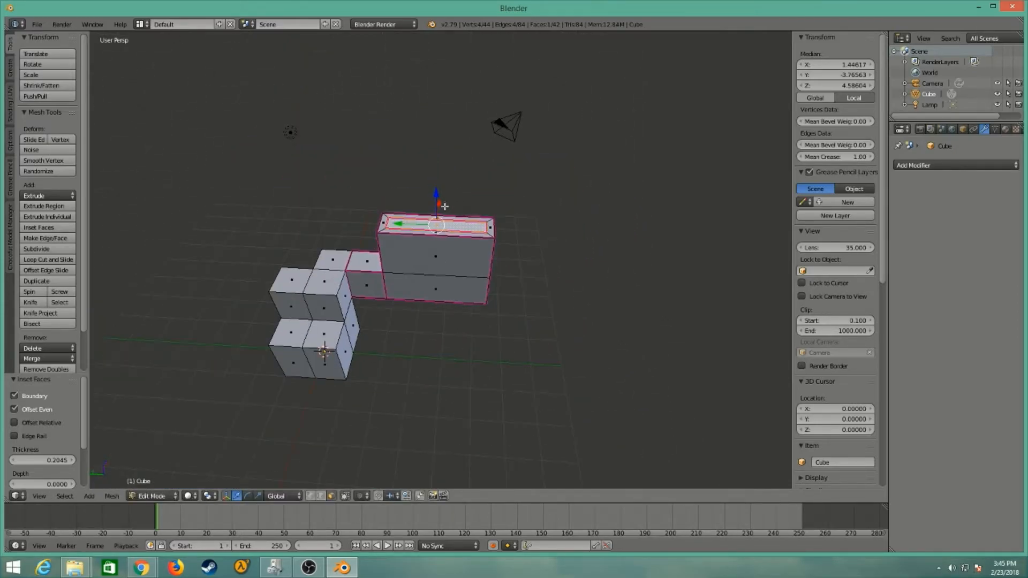
pyautogui.scroll(4, 452, 186)
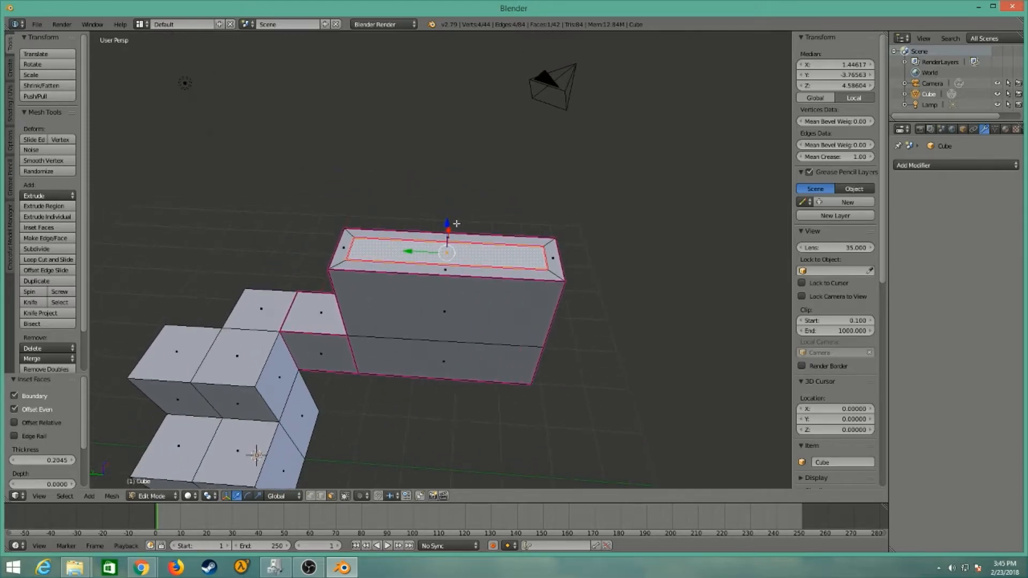
pyautogui.click(446, 225)
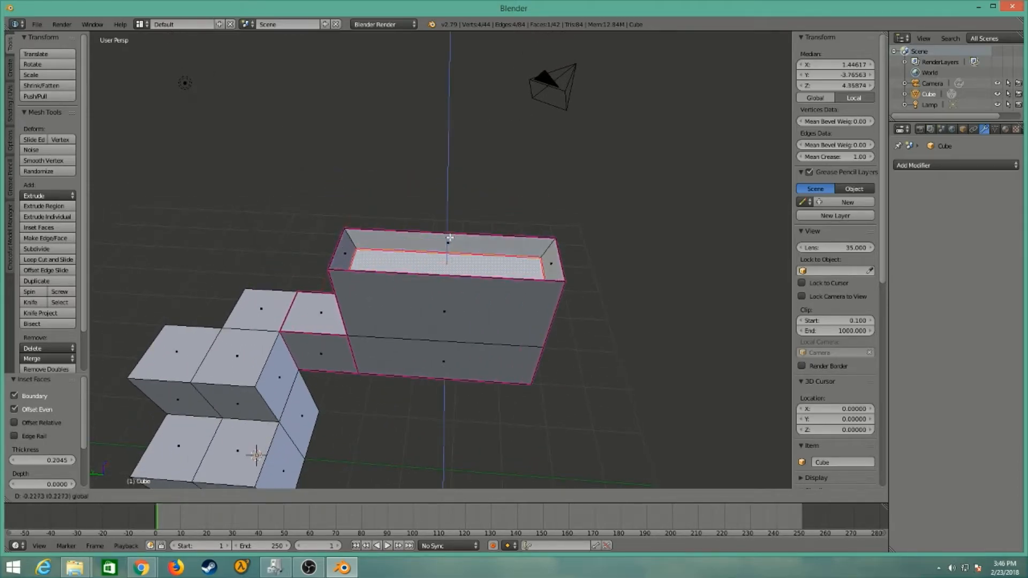
pyautogui.rightClick(450, 238)
# Extrude the inset face in place and lower it along Z into the arm to form a recess.
pyautogui.moveTo(449, 229); pyautogui.dragTo(485, 283, button='middle')
pyautogui.scroll(2, 475, 263)
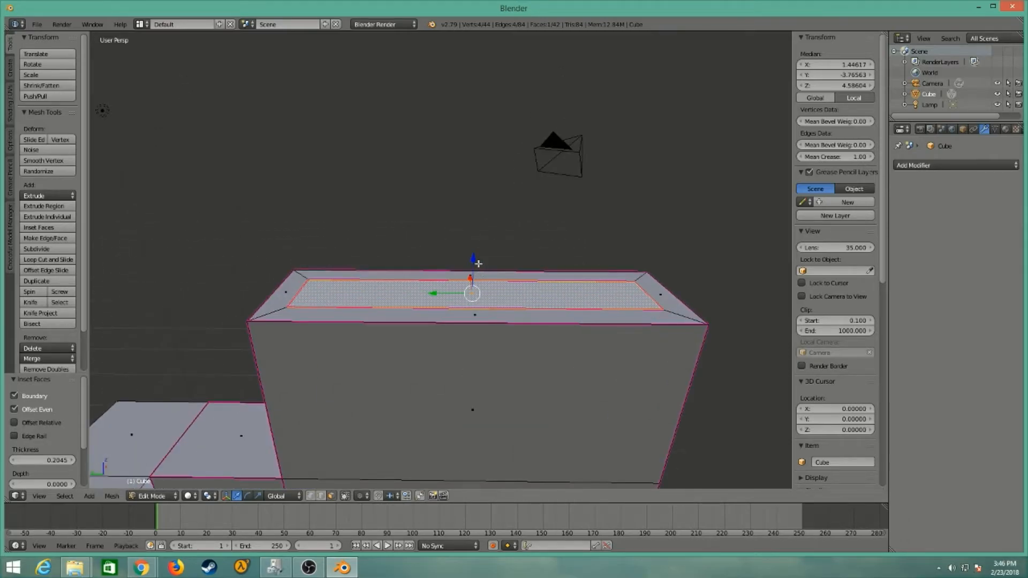
pyautogui.press('e')
pyautogui.rightClick(479, 263)
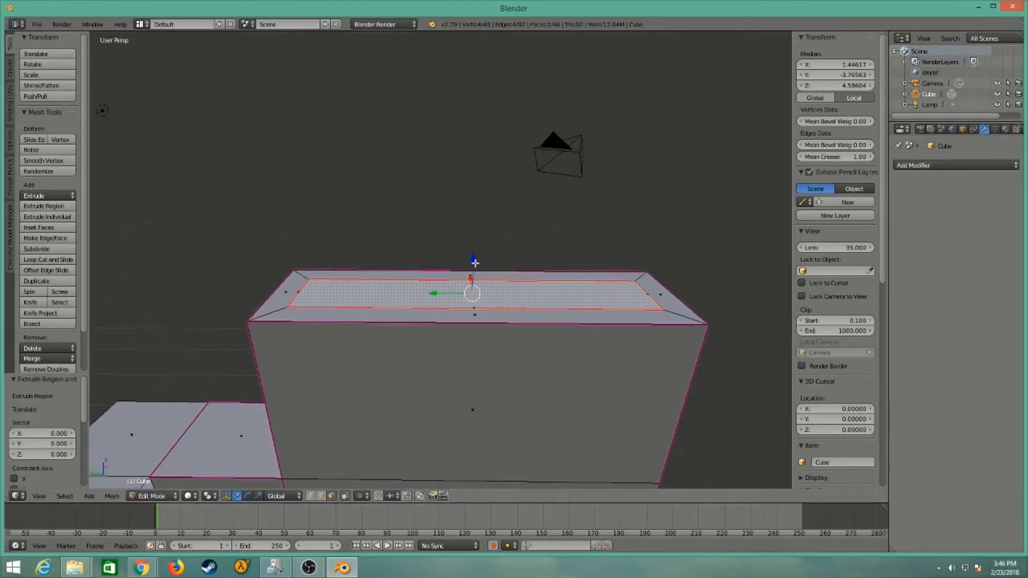
pyautogui.press('g')
pyautogui.press('z')
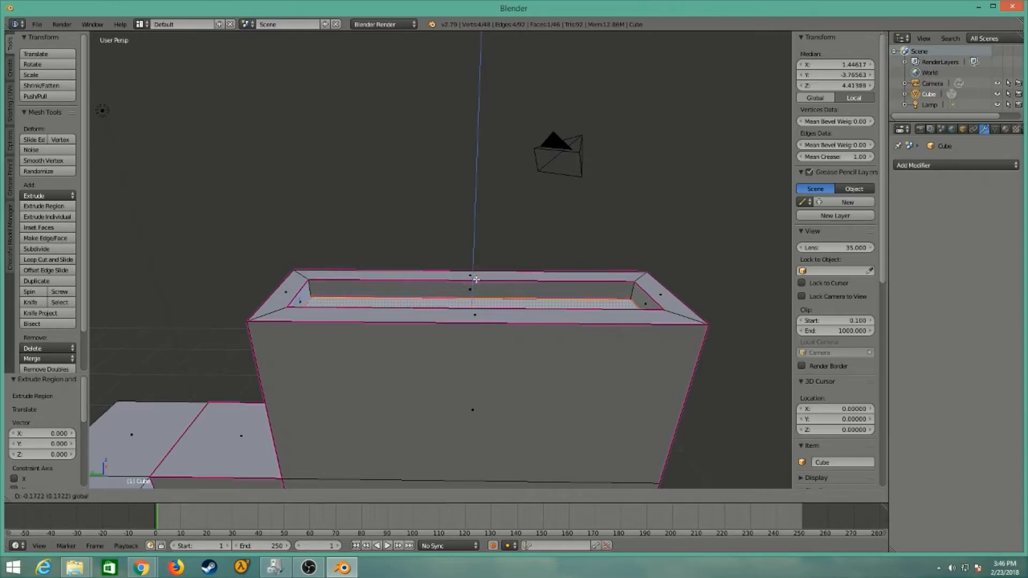
pyautogui.click(480, 344)
pyautogui.moveTo(480, 344); pyautogui.dragTo(445, 80, button='middle')
pyautogui.moveTo(284, 274); pyautogui.dragTo(290, 292)
pyautogui.moveTo(291, 294); pyautogui.dragTo(446, 331, button='middle')
# Raise the recessed face to a median Z of about 6.46 and select the resulting upper block's narrow face toward the body.
pyautogui.moveTo(539, 386); pyautogui.dragTo(591, 180)
pyautogui.scroll(-5, 567, 382)
pyautogui.moveTo(567, 382); pyautogui.dragTo(508, 279, button='middle')
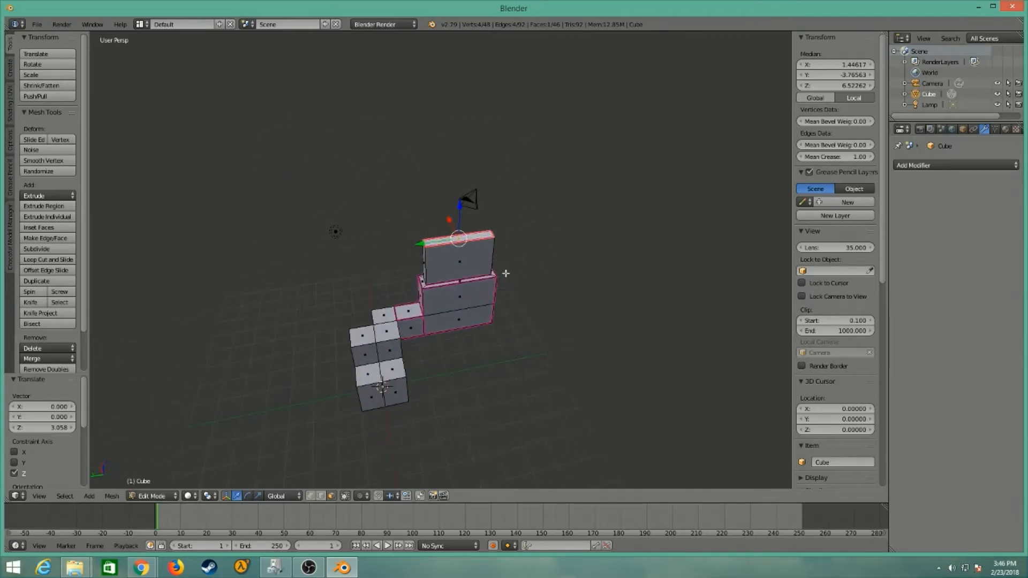
pyautogui.moveTo(460, 205)
pyautogui.mouseDown()
pyautogui.moveTo(464, 234)
pyautogui.moveTo(457, 206)
pyautogui.mouseUp()
pyautogui.scroll(3, 481, 253)
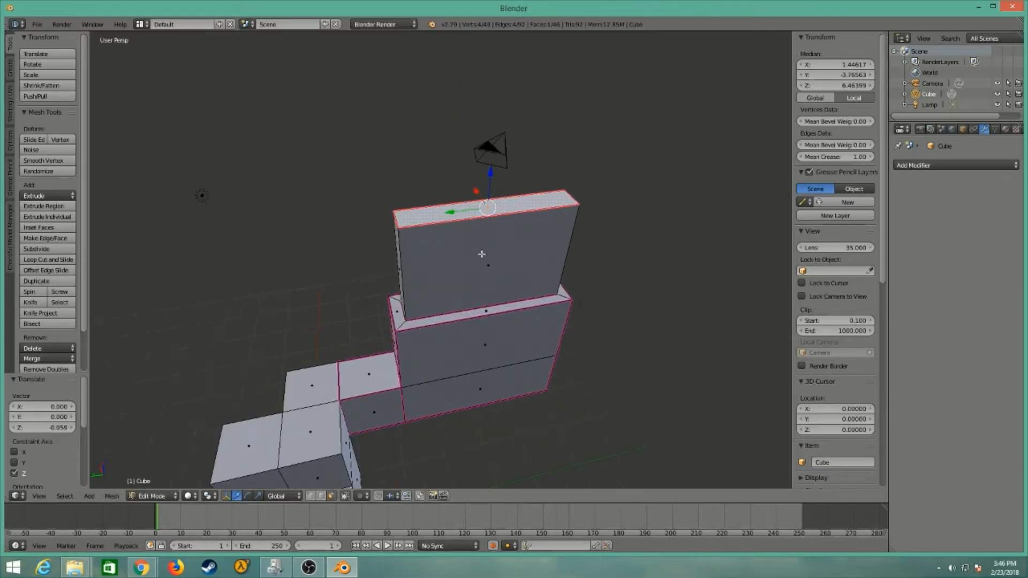
pyautogui.moveTo(564, 294); pyautogui.dragTo(439, 231, button='middle')
pyautogui.rightClick(431, 222)
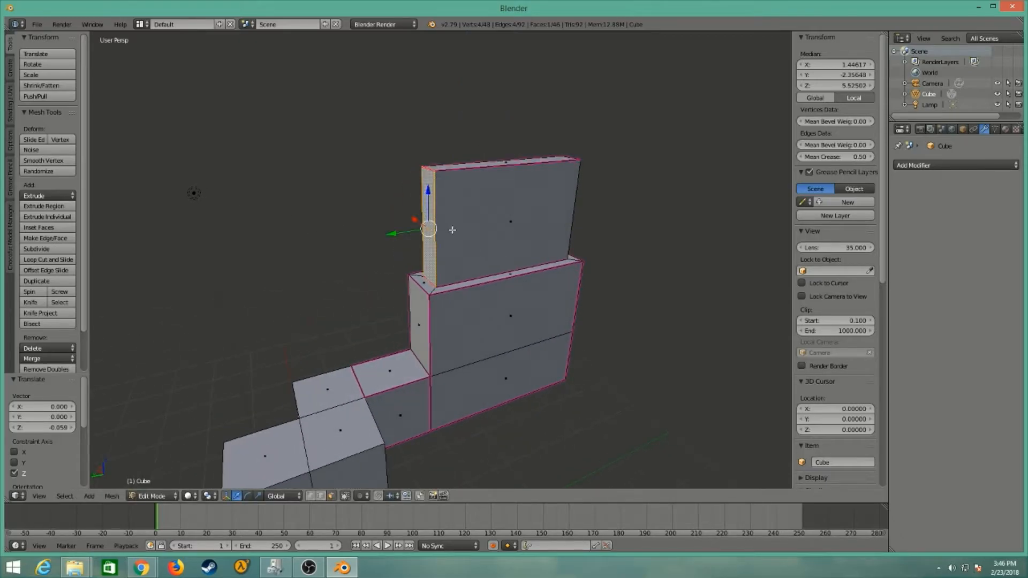
pyautogui.press('g')
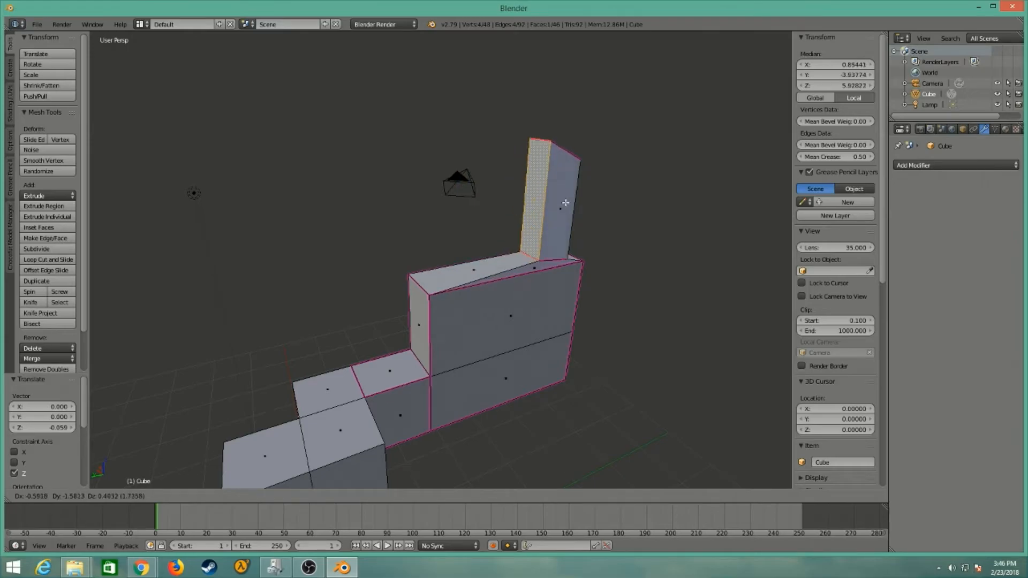
pyautogui.press('Escape')
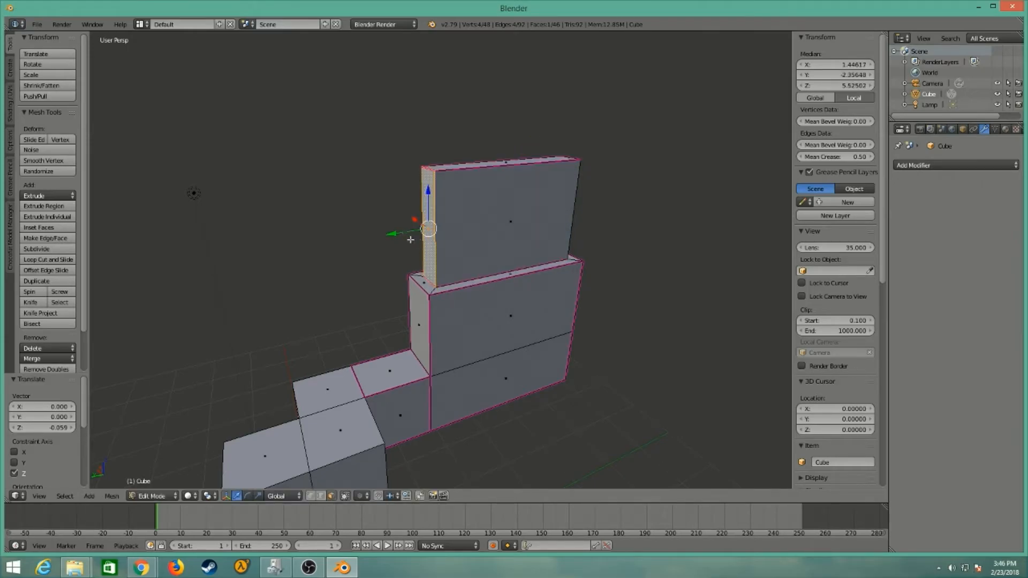
pyautogui.scroll(5, 409, 238)
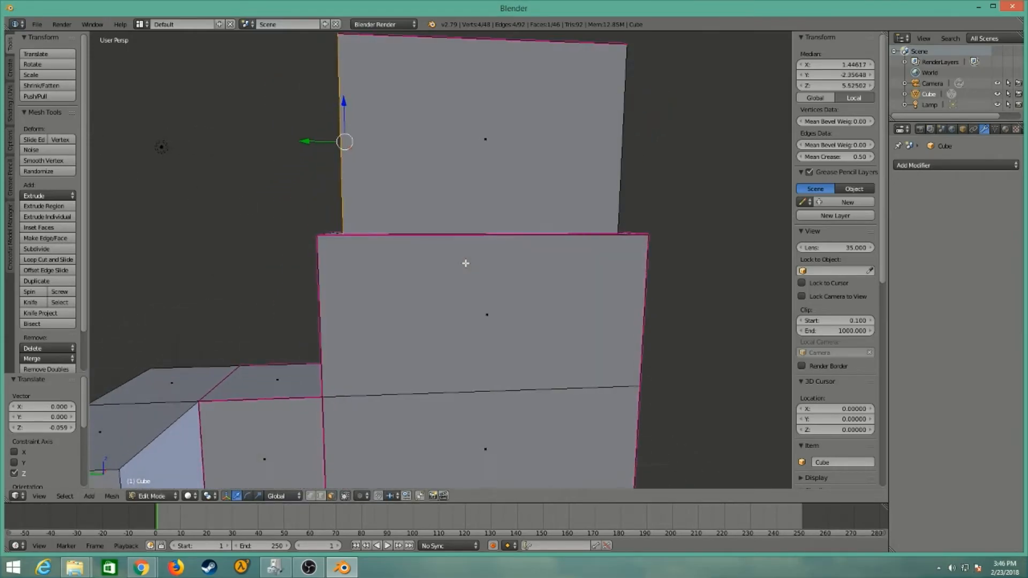
pyautogui.scroll(-6, 597, 213)
pyautogui.press('r')
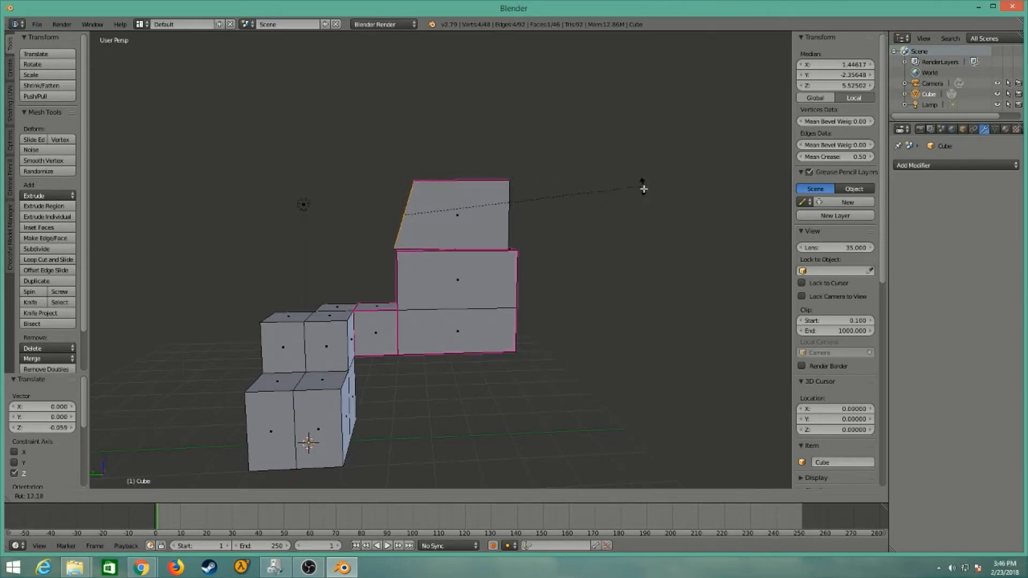
pyautogui.press('Escape')
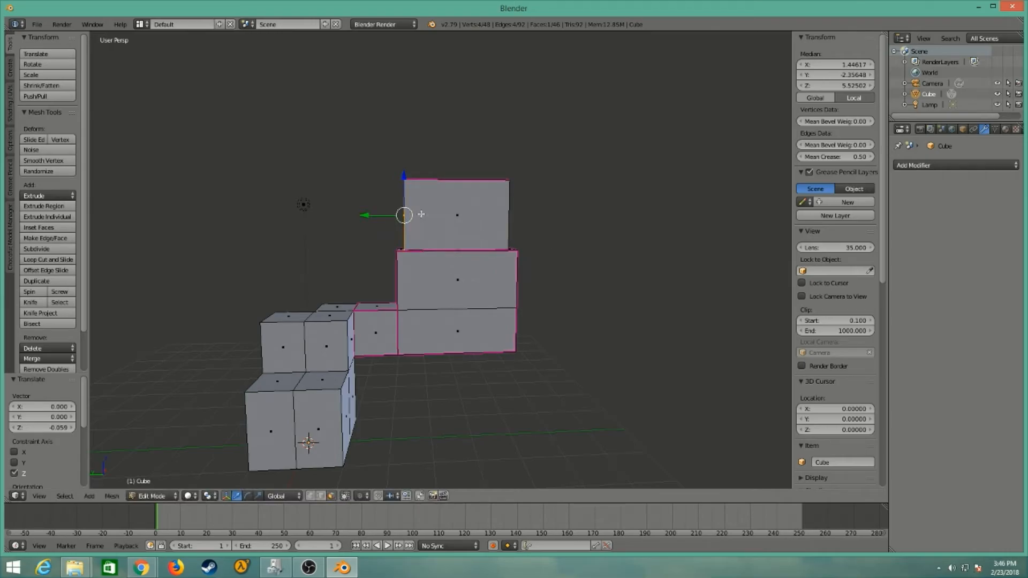
# Move the upper block's selected narrow face about -2.33 units along Y to shorten the block into a thin post.
pyautogui.moveTo(364, 221); pyautogui.dragTo(456, 215)
pyautogui.scroll(5, 516, 208)
pyautogui.moveTo(516, 208); pyautogui.dragTo(522, 298, button='middle')
pyautogui.scroll(-6, 587, 306)
pyautogui.moveTo(588, 307); pyautogui.dragTo(307, 310, button='middle')
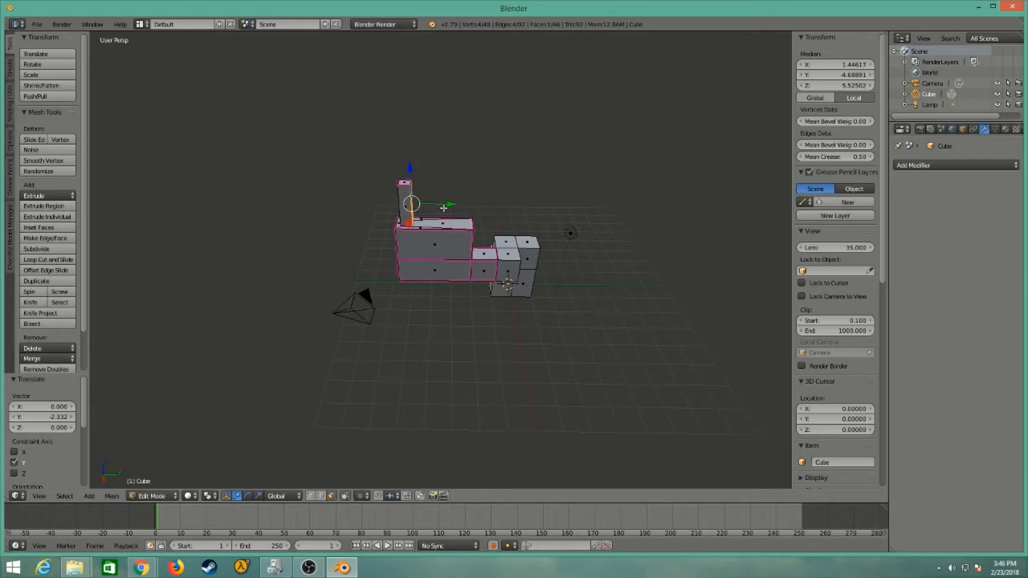
pyautogui.moveTo(440, 204); pyautogui.dragTo(494, 202)
pyautogui.click(308, 567)
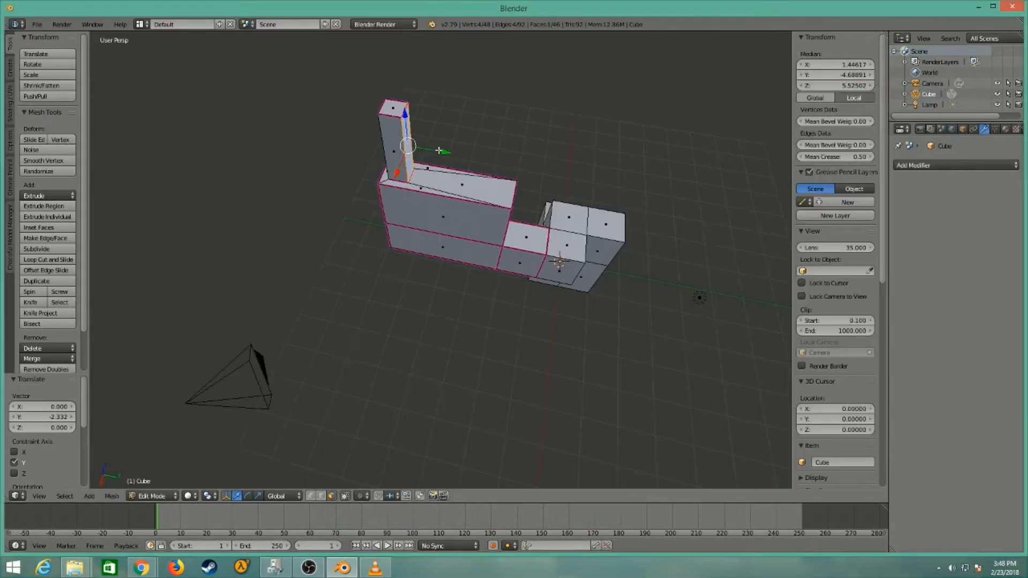
pyautogui.moveTo(436, 155); pyautogui.dragTo(438, 192)
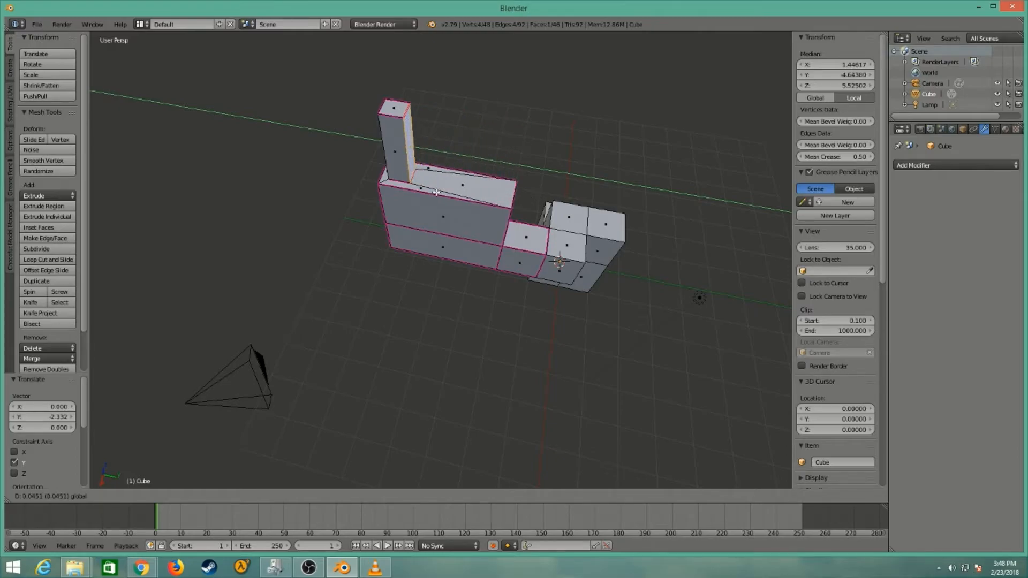
pyautogui.click(437, 193)
# Leave Edit Mode and return the cube model to Object Mode.
pyautogui.moveTo(570, 374); pyautogui.dragTo(603, 334, button='middle')
pyautogui.moveTo(334, 384); pyautogui.dragTo(428, 380, button='middle')
pyautogui.scroll(-10, 482, 276)
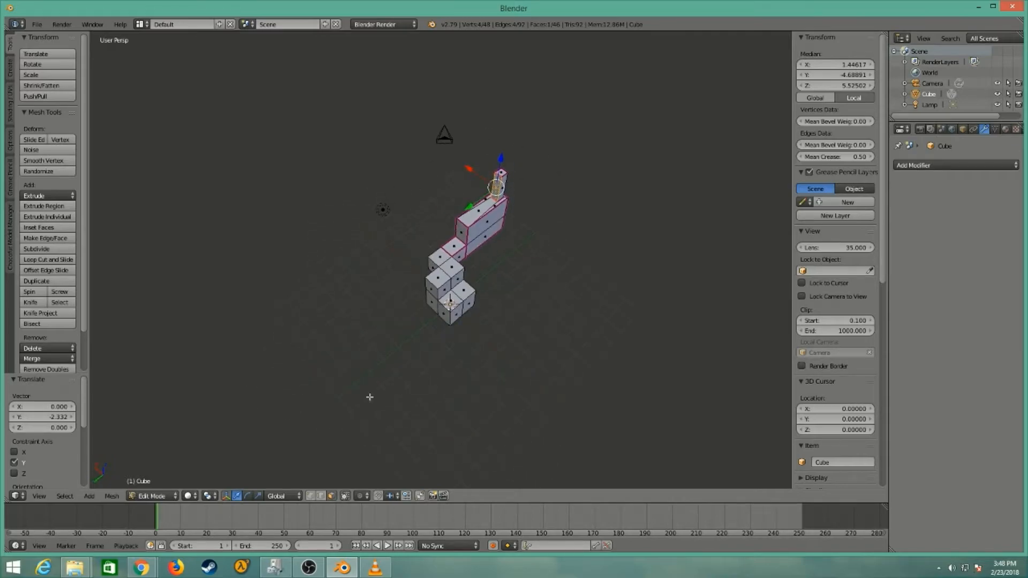
pyautogui.click(169, 496)
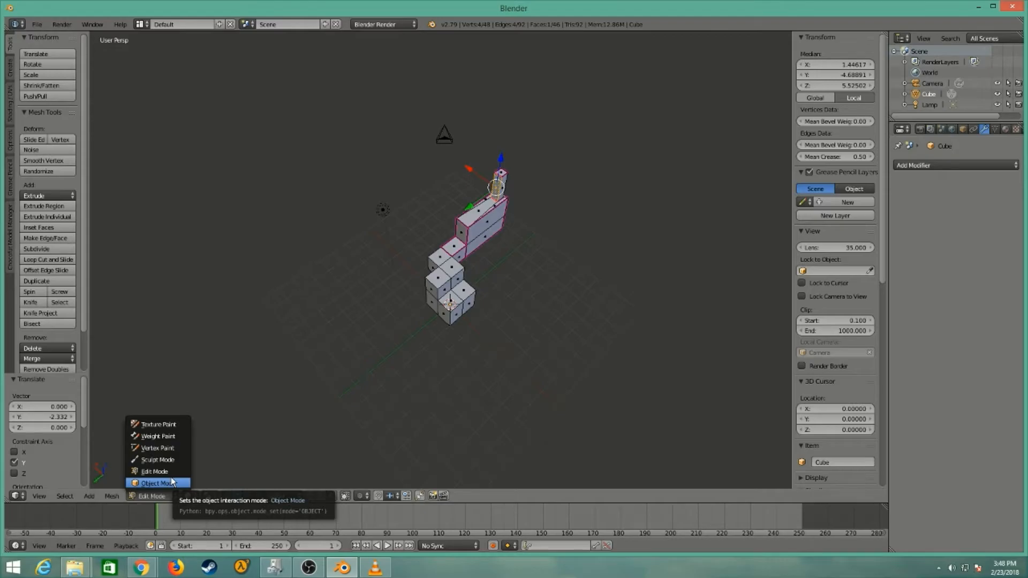
pyautogui.click(172, 482)
pyautogui.moveTo(463, 349); pyautogui.dragTo(347, 305, button='middle')
pyautogui.scroll(-3, 521, 264)
pyautogui.scroll(5, 515, 268)
pyautogui.scroll(2, 520, 281)
pyautogui.scroll(-5, 567, 313)
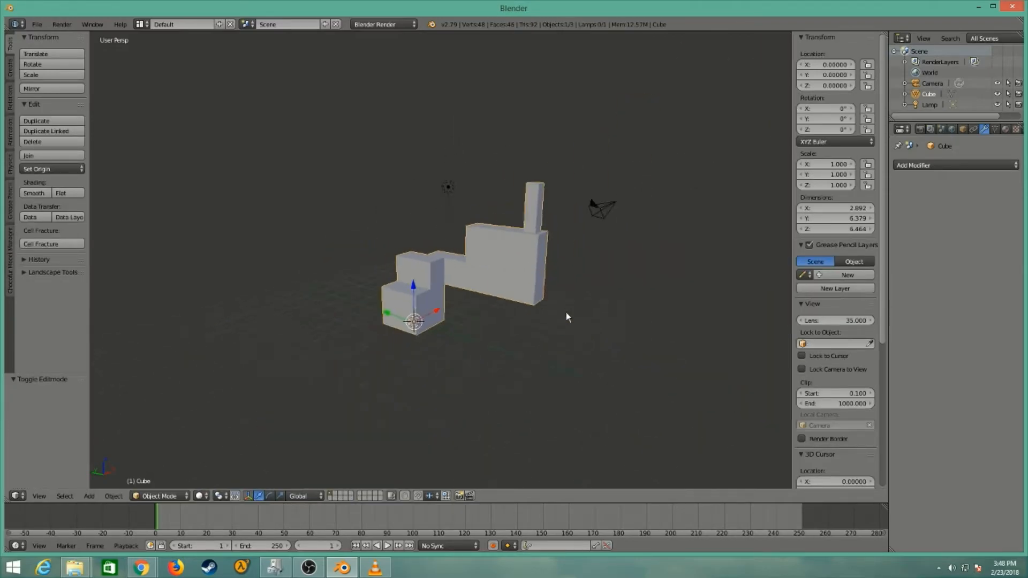
# Set the render engine to Cycles Render.
pyautogui.click(400, 25)
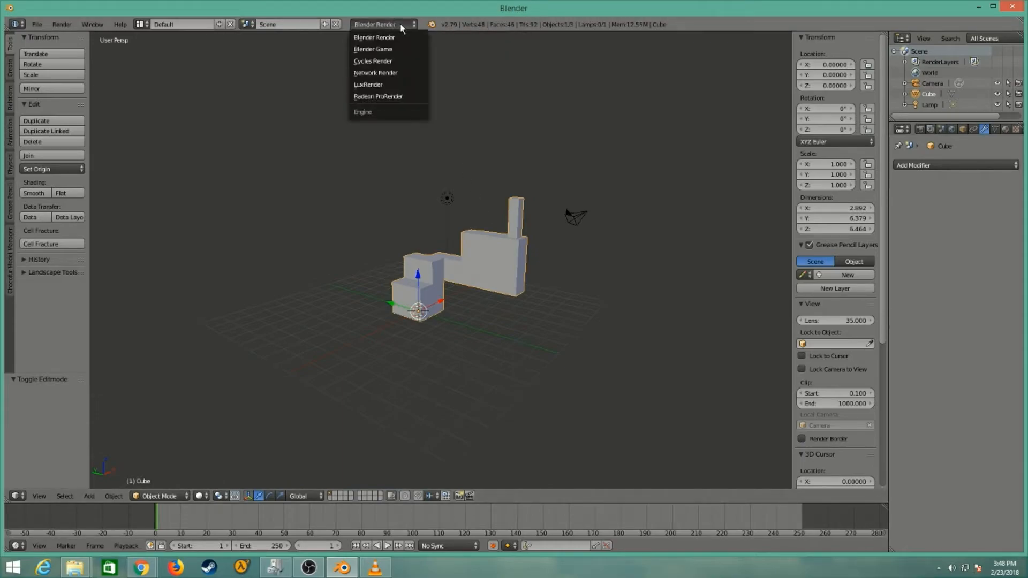
pyautogui.click(394, 60)
pyautogui.scroll(4, 542, 261)
pyautogui.moveTo(542, 261); pyautogui.dragTo(713, 264, button='middle')
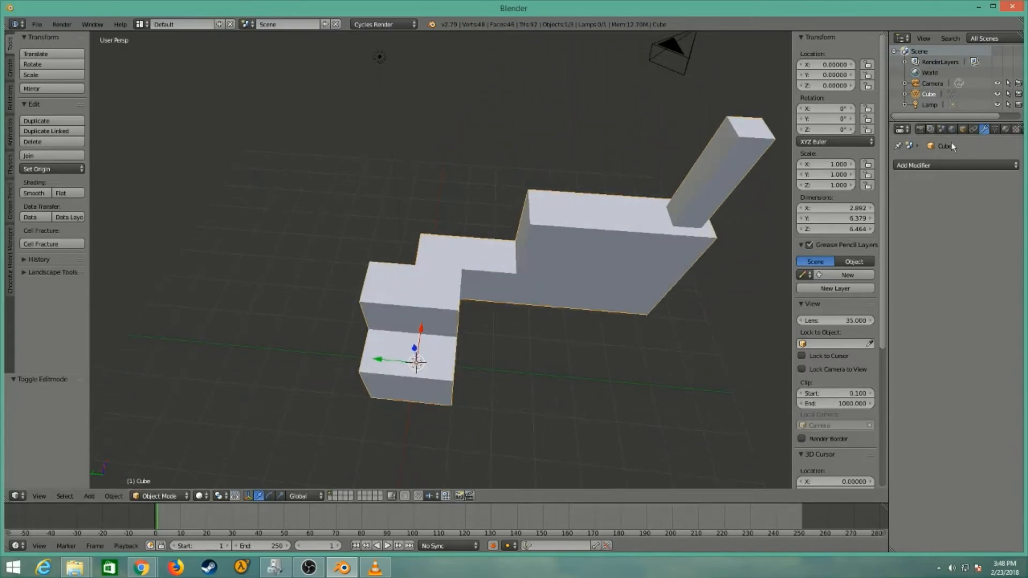
# Show the cube's material settings and hide the 3D view's properties region.
pyautogui.click(1007, 131)
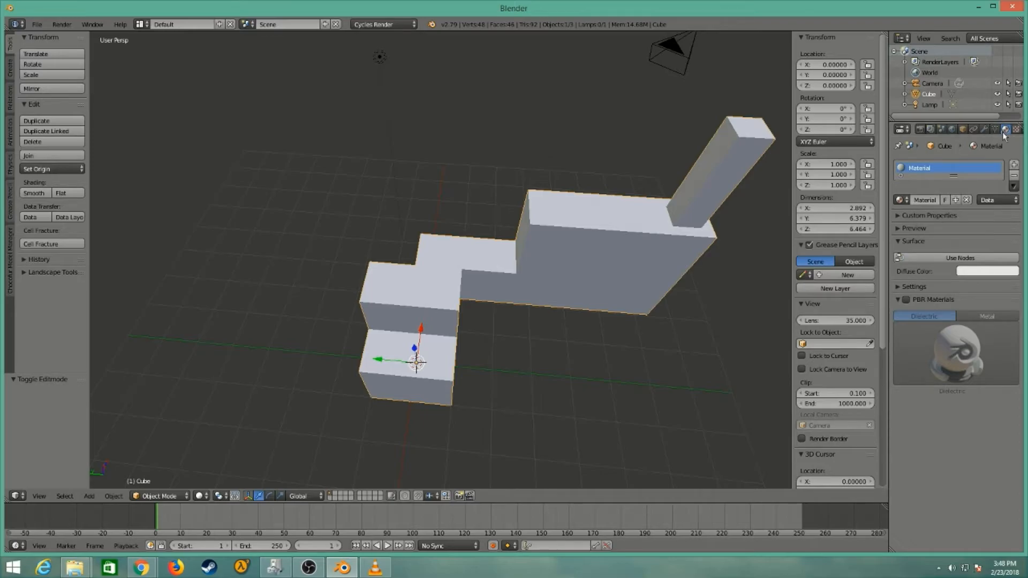
pyautogui.moveTo(791, 215); pyautogui.dragTo(825, 273)
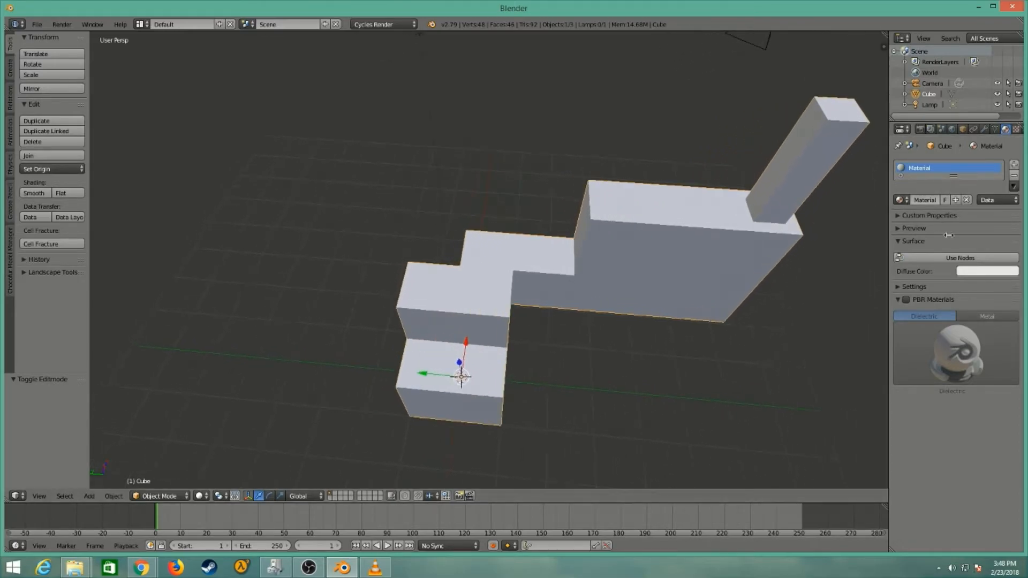
pyautogui.keyDown('shift'); pyautogui.moveTo(787, 280); pyautogui.dragTo(651, 267, button='middle'); pyautogui.keyUp('shift')
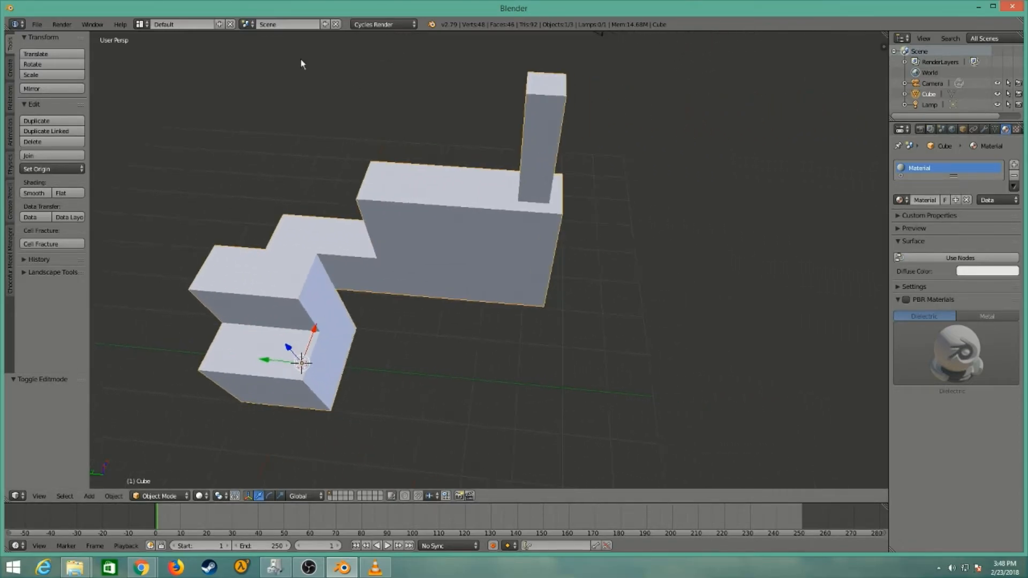
# Find the PBR Materials add-on in the user preferences by searching for "pbr" and disable it.
pyautogui.click(37, 24)
pyautogui.click(81, 144)
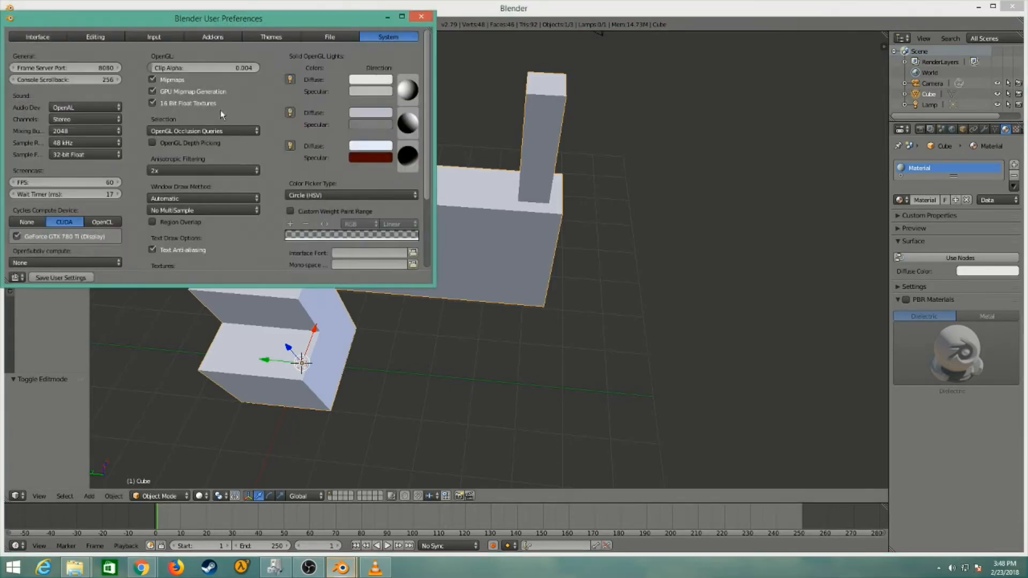
pyautogui.click(224, 37)
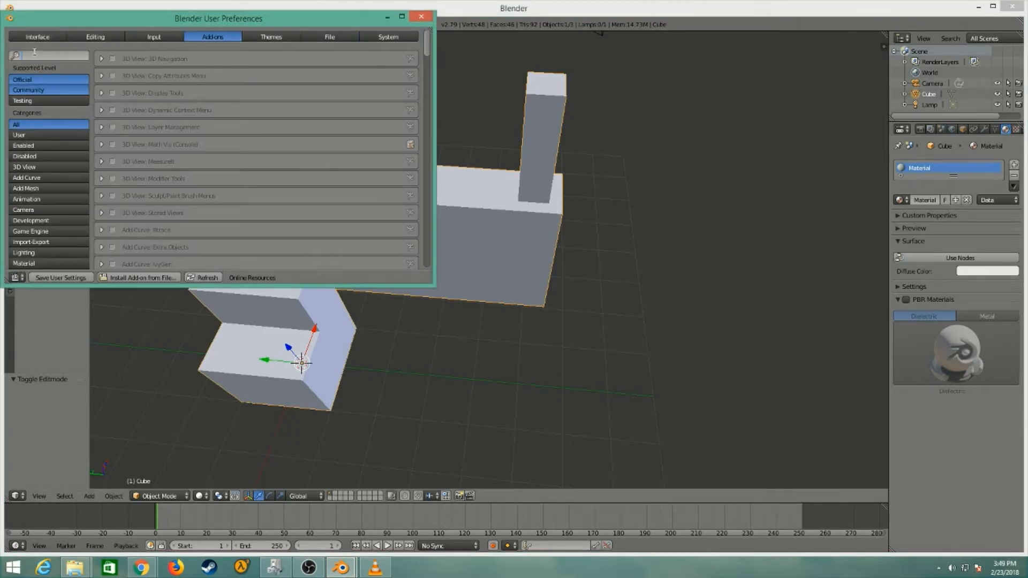
pyautogui.write('pbr')
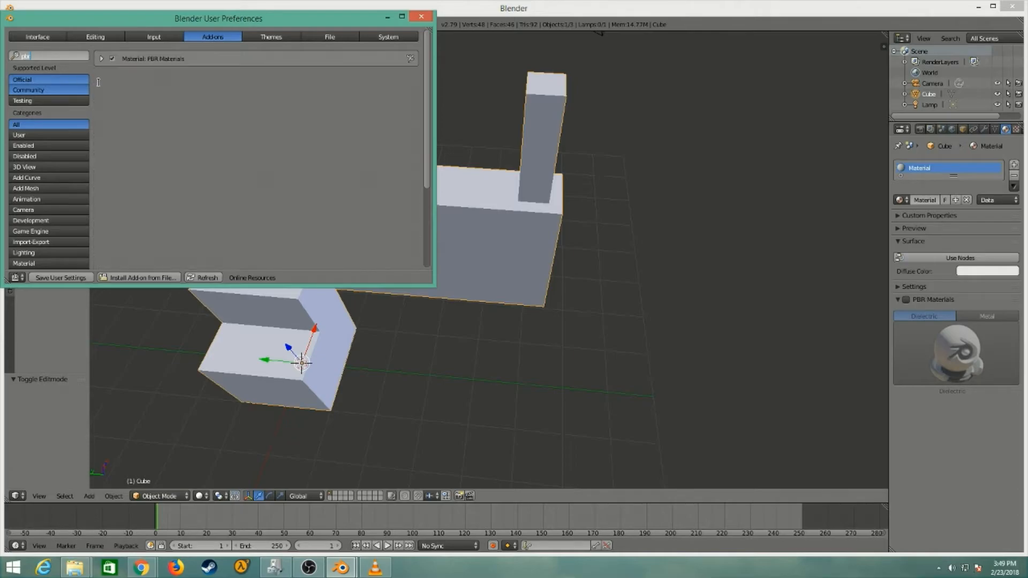
pyautogui.click(113, 59)
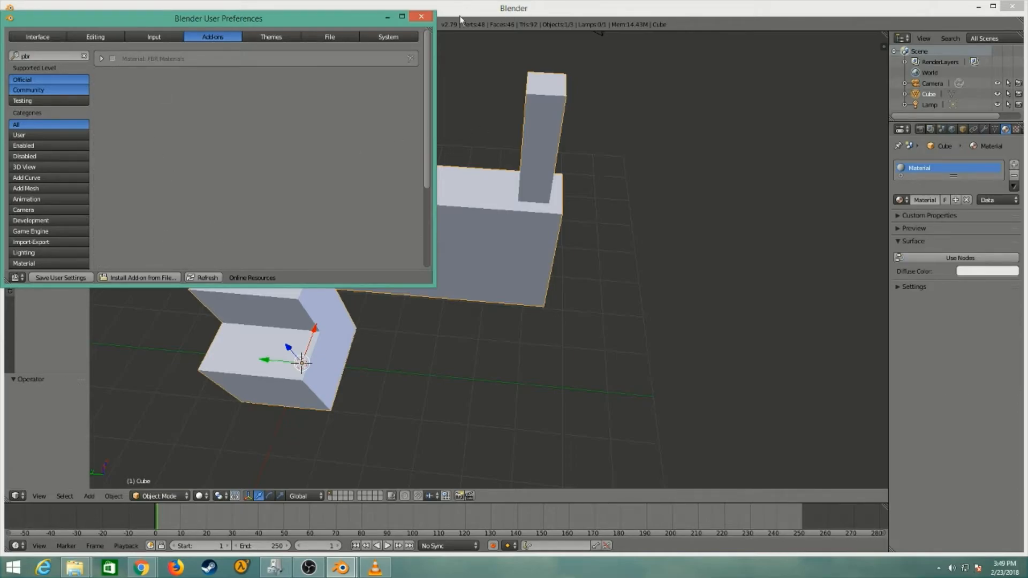
pyautogui.click(427, 18)
# Preview the uncoloured model in Rendered viewport shading and look at it from several angles.
pyautogui.moveTo(651, 336); pyautogui.dragTo(566, 296, button='middle')
pyautogui.scroll(-6, 586, 290)
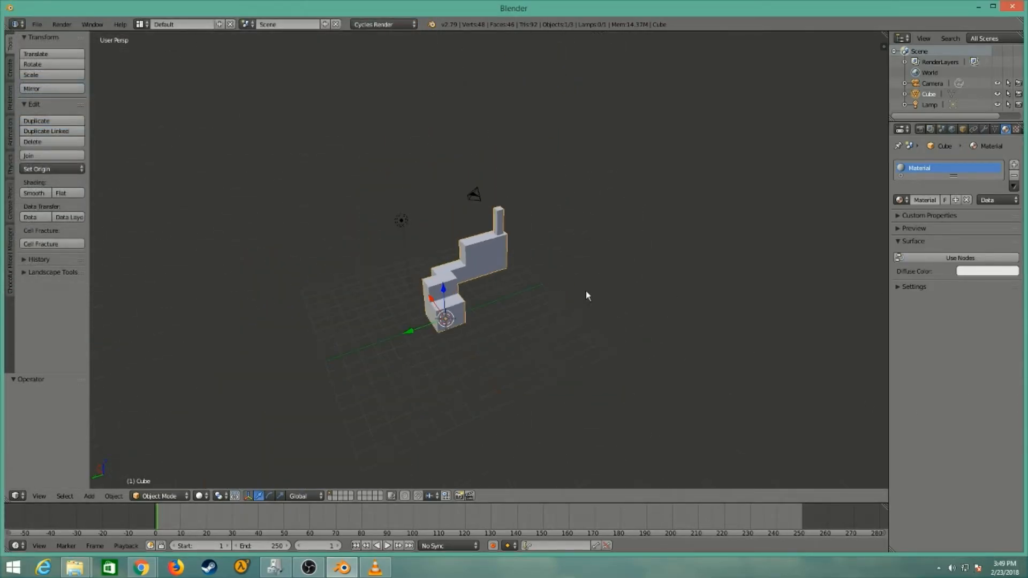
pyautogui.keyDown('shift'); pyautogui.moveTo(431, 289); pyautogui.dragTo(461, 224, button='middle'); pyautogui.keyUp('shift')
pyautogui.scroll(6, 556, 250)
pyautogui.keyDown('shift'); pyautogui.moveTo(535, 209); pyautogui.dragTo(454, 292, button='middle'); pyautogui.keyUp('shift')
pyautogui.moveTo(521, 246); pyautogui.dragTo(515, 210, button='middle')
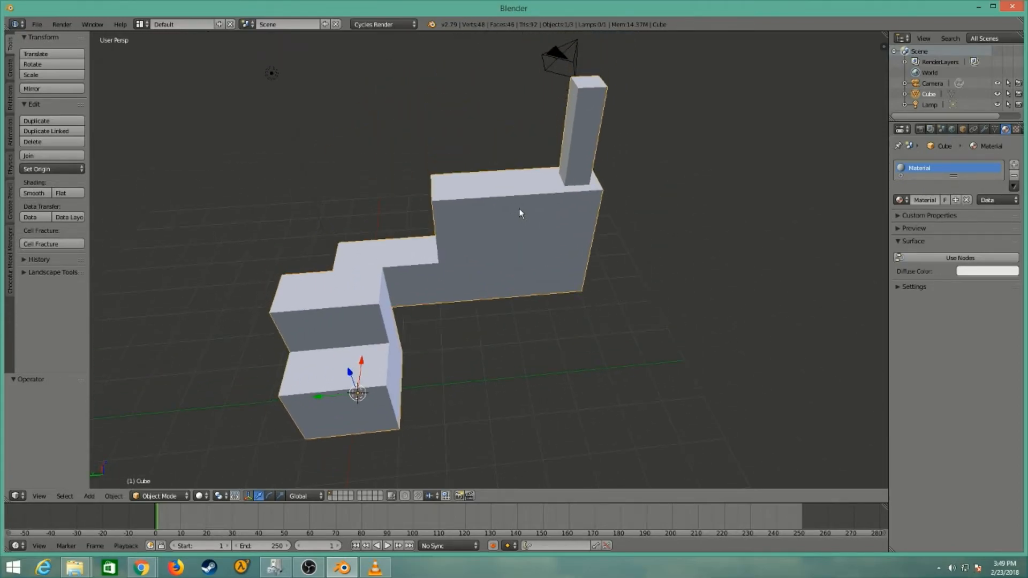
pyautogui.moveTo(602, 215); pyautogui.dragTo(530, 214, button='middle')
pyautogui.click(207, 496)
pyautogui.click(228, 424)
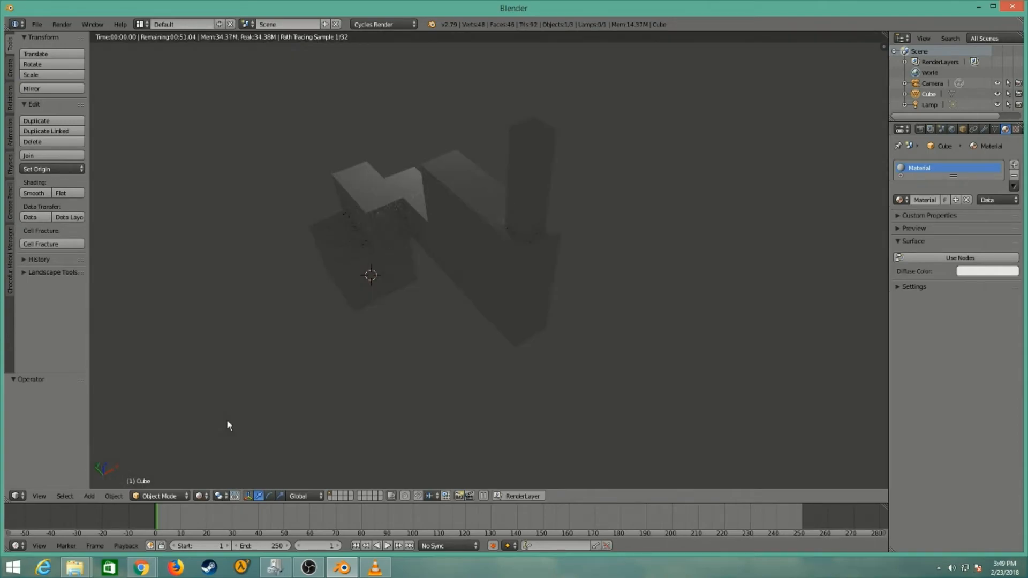
pyautogui.moveTo(481, 245); pyautogui.dragTo(587, 219, button='middle')
pyautogui.moveTo(426, 302); pyautogui.dragTo(503, 308, button='middle')
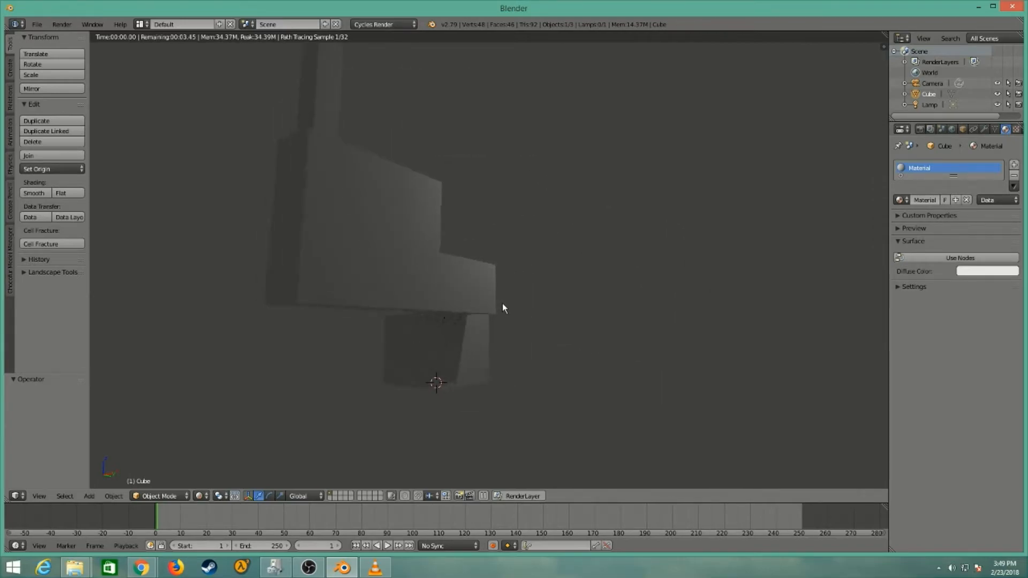
# Return the viewport to Solid shading and set the material's diffuse colour to bright blue.
pyautogui.click(203, 495)
pyautogui.click(217, 459)
pyautogui.moveTo(218, 463)
pyautogui.mouseDown(button='middle')
pyautogui.moveTo(503, 296)
pyautogui.moveTo(461, 319)
pyautogui.moveTo(454, 355)
pyautogui.moveTo(596, 336)
pyautogui.mouseUp(button='middle')
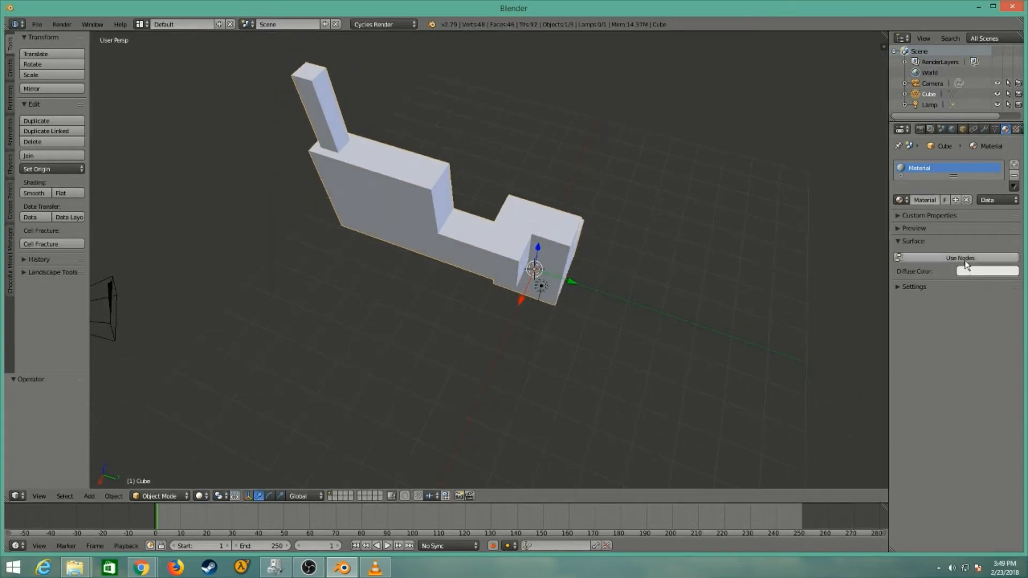
pyautogui.click(978, 274)
pyautogui.moveTo(971, 159); pyautogui.dragTo(971, 130)
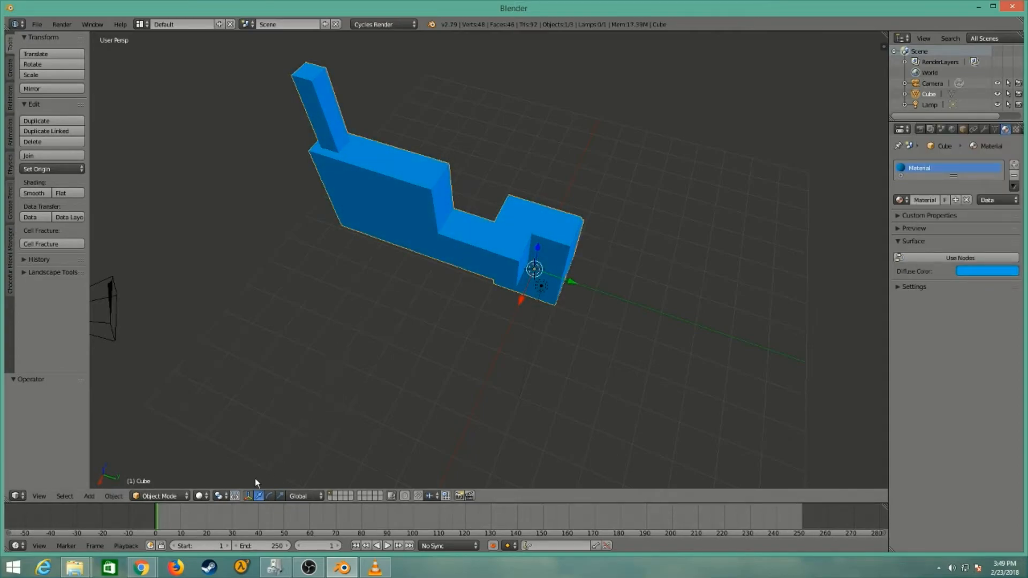
# Inspect the blue model in Rendered viewport shading from several sides and return to Solid shading.
pyautogui.click(209, 497)
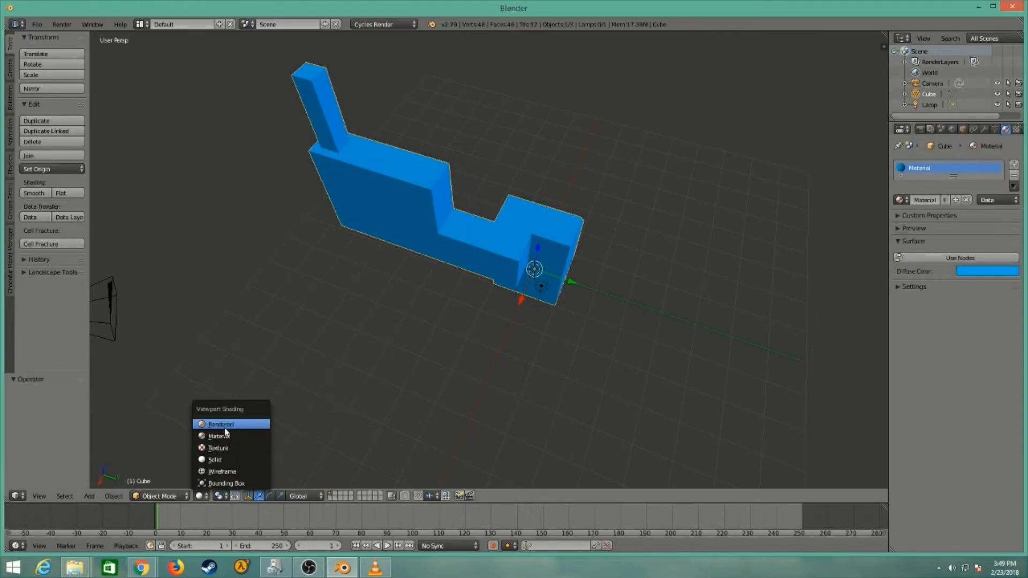
pyautogui.click(226, 427)
pyautogui.moveTo(484, 283); pyautogui.dragTo(104, 268, button='middle')
pyautogui.scroll(8, 588, 284)
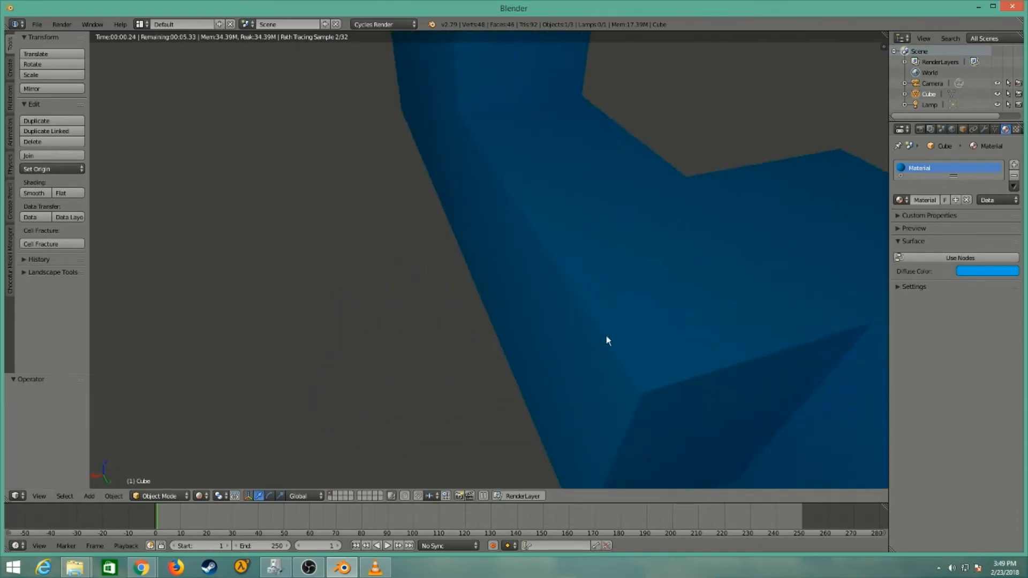
pyautogui.moveTo(627, 331); pyautogui.dragTo(613, 306, button='middle')
pyautogui.moveTo(318, 286); pyautogui.dragTo(465, 279, button='middle')
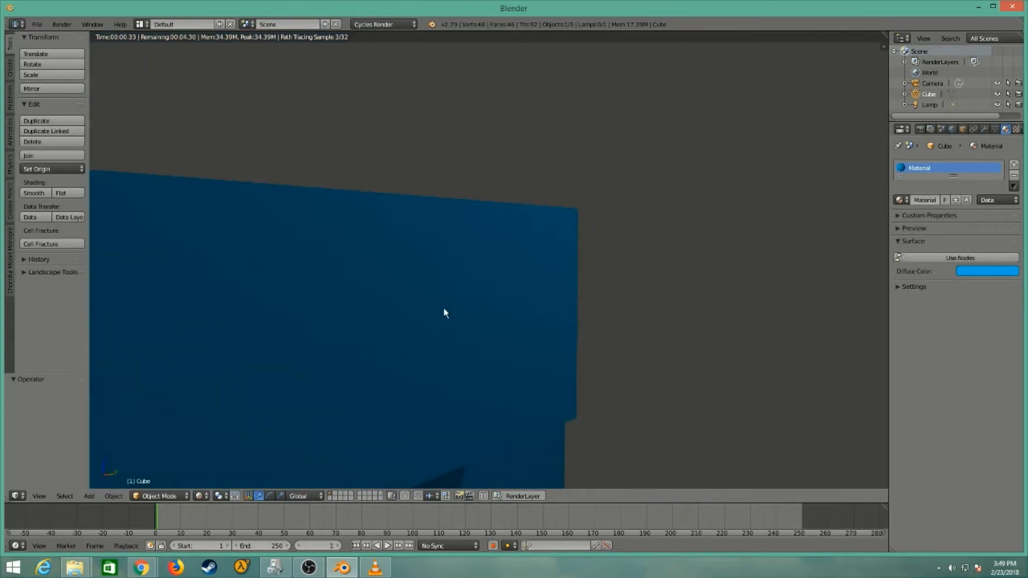
pyautogui.moveTo(444, 313); pyautogui.dragTo(467, 229, button='middle')
pyautogui.moveTo(533, 306); pyautogui.dragTo(406, 316, button='middle')
pyautogui.moveTo(597, 296); pyautogui.dragTo(409, 359, button='middle')
pyautogui.moveTo(578, 367); pyautogui.dragTo(524, 399, button='middle')
pyautogui.scroll(-6, 524, 398)
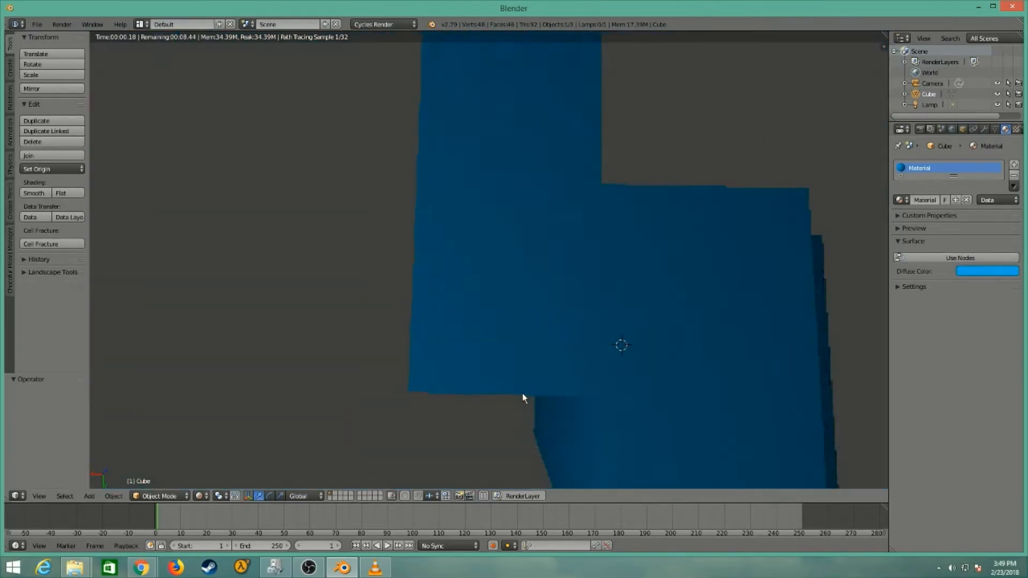
pyautogui.moveTo(523, 399); pyautogui.dragTo(513, 333, button='middle')
pyautogui.click(211, 497)
pyautogui.click(225, 455)
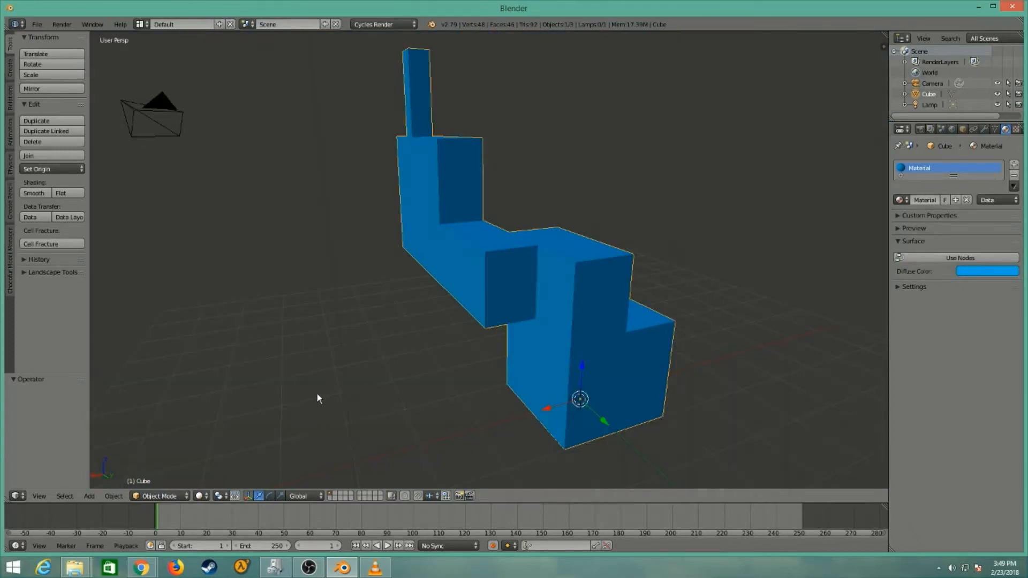
# Enable nodes for the cube's material and bring up the list of available surface shaders.
pyautogui.click(963, 258)
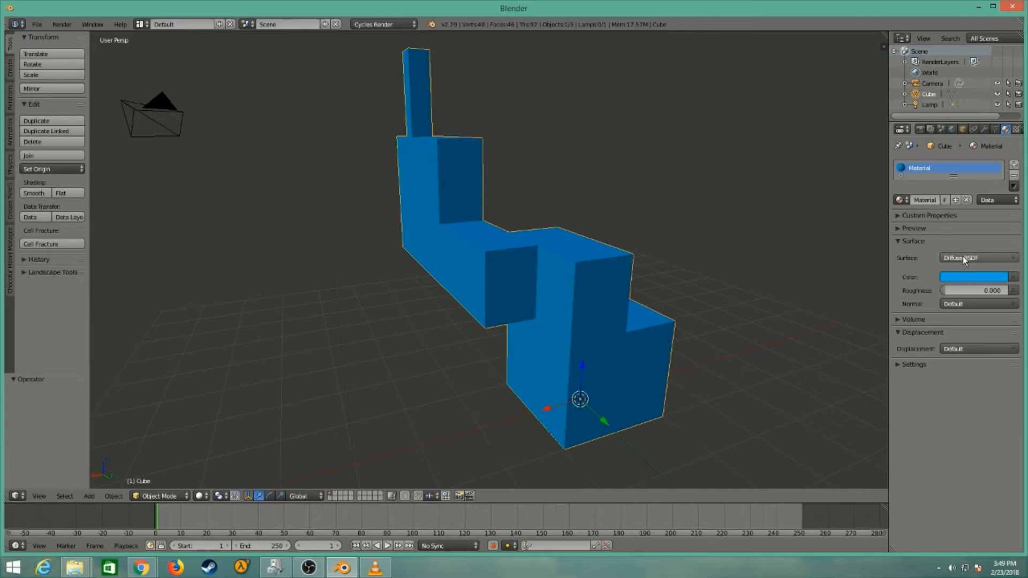
pyautogui.click(963, 257)
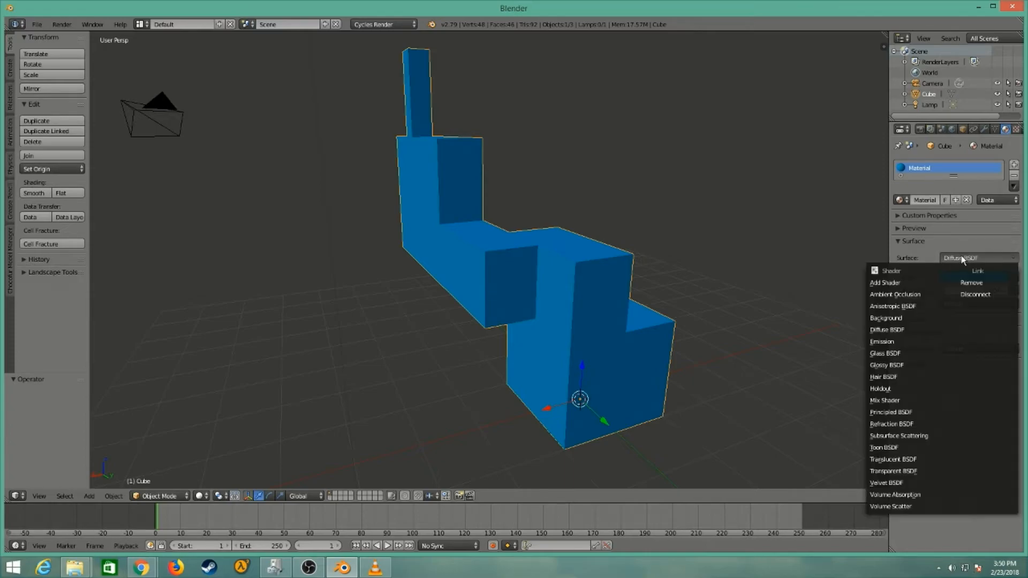
pyautogui.click(962, 258)
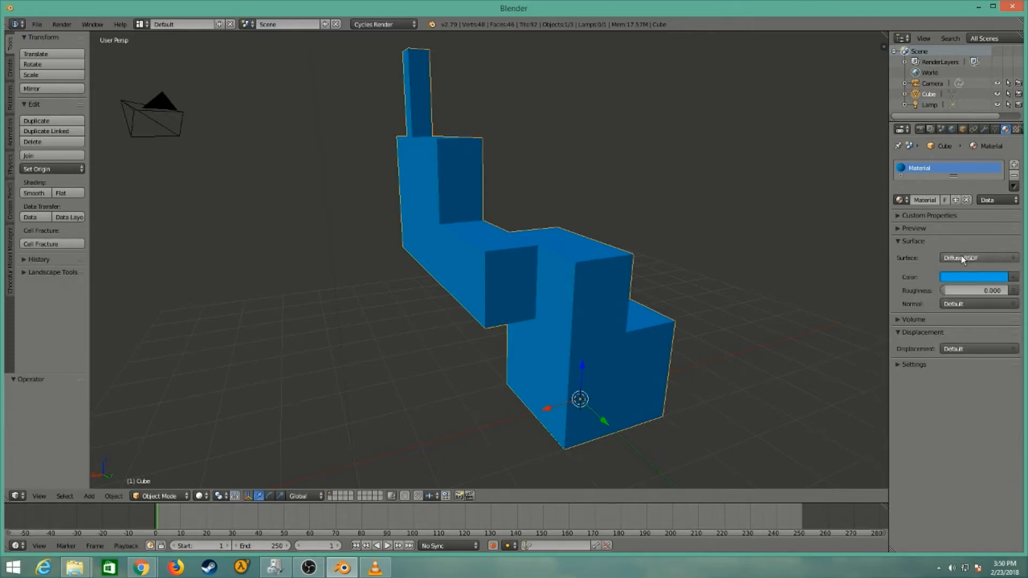
pyautogui.click(963, 258)
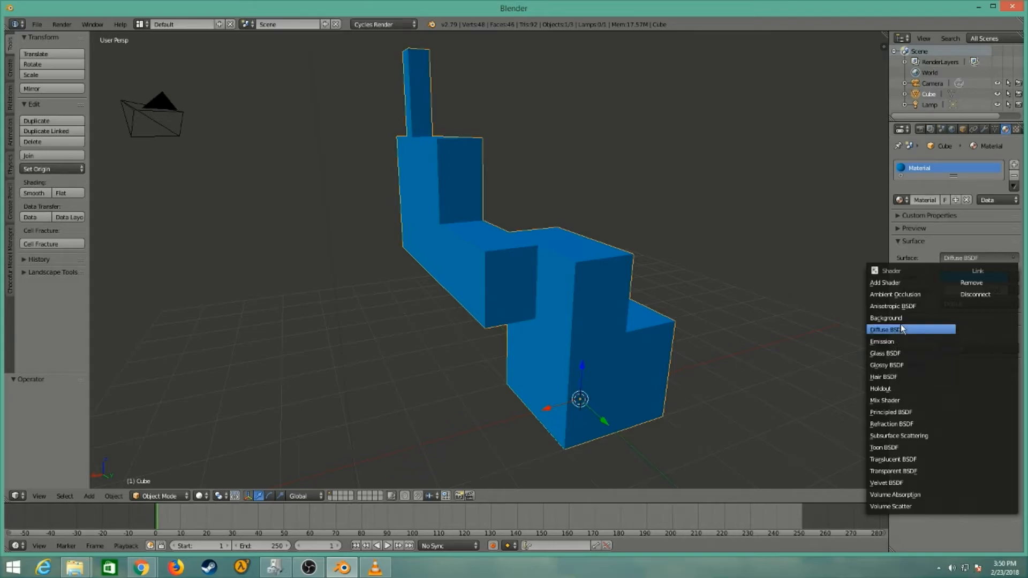
# Split the 3D view into two side-by-side areas and turn one into a Node Editor.
pyautogui.moveTo(6, 500); pyautogui.dragTo(433, 467)
pyautogui.click(15, 496)
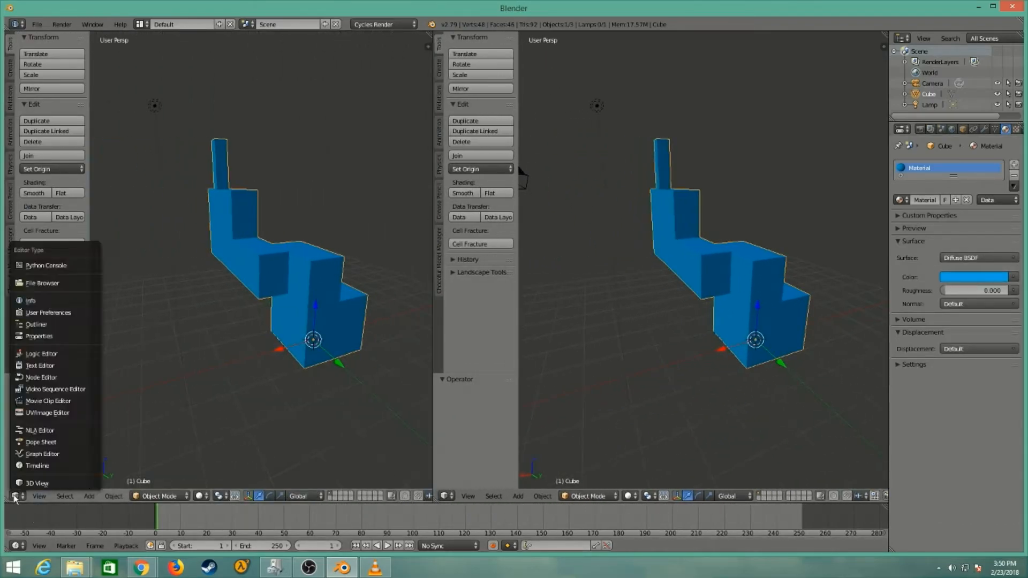
pyautogui.click(59, 377)
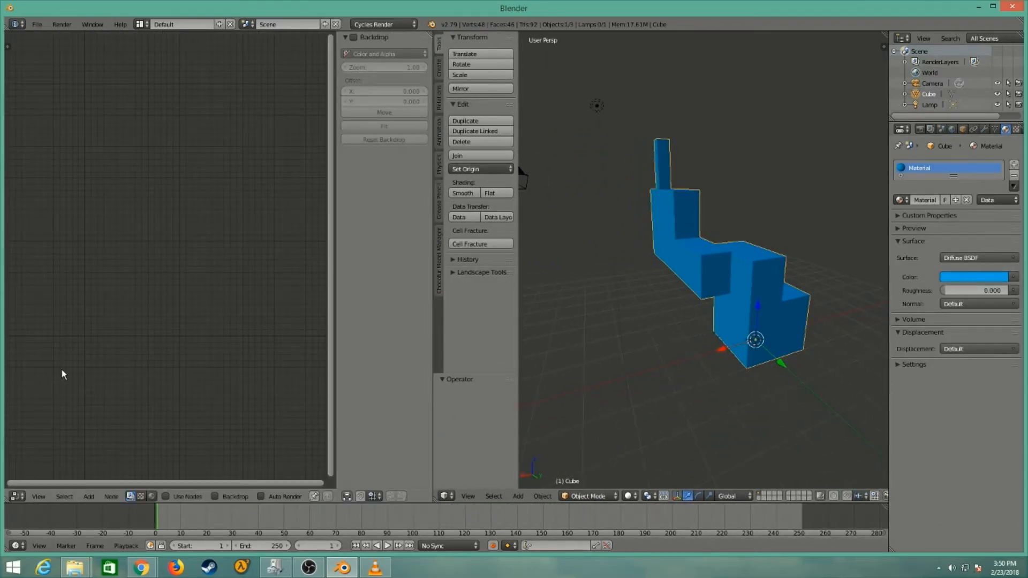
# Enable Use Nodes for compositing and move the Composite and Render Layers nodes upward and farther apart.
pyautogui.click(166, 496)
pyautogui.scroll(4, 111, 284)
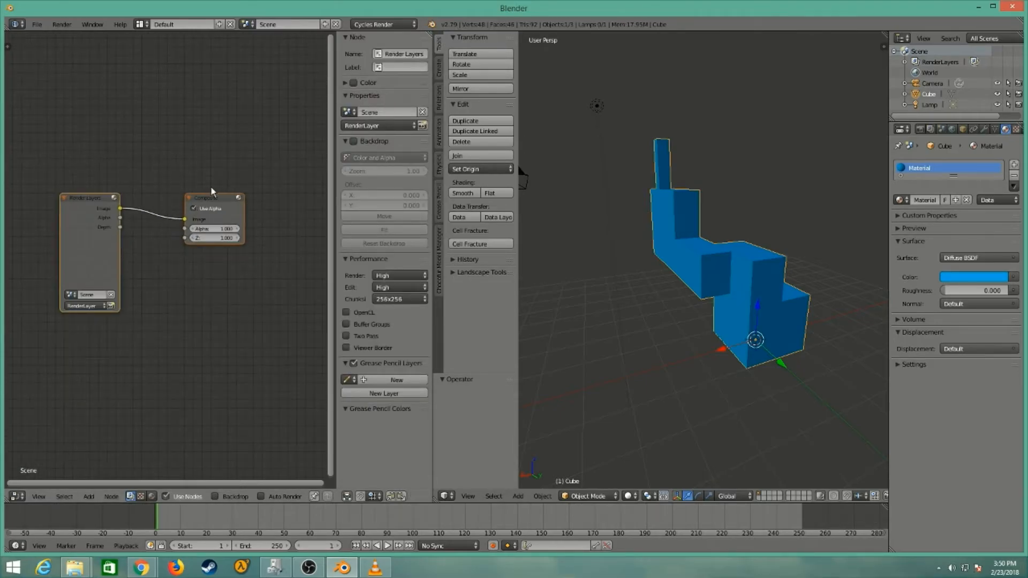
pyautogui.moveTo(224, 202); pyautogui.dragTo(233, 169)
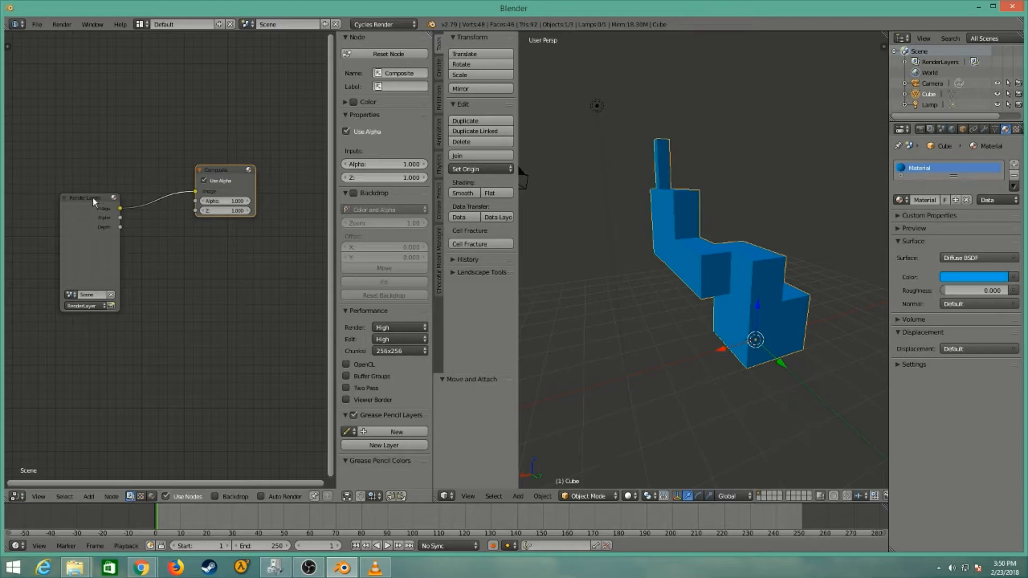
pyautogui.moveTo(93, 198); pyautogui.dragTo(78, 175)
pyautogui.click(91, 498)
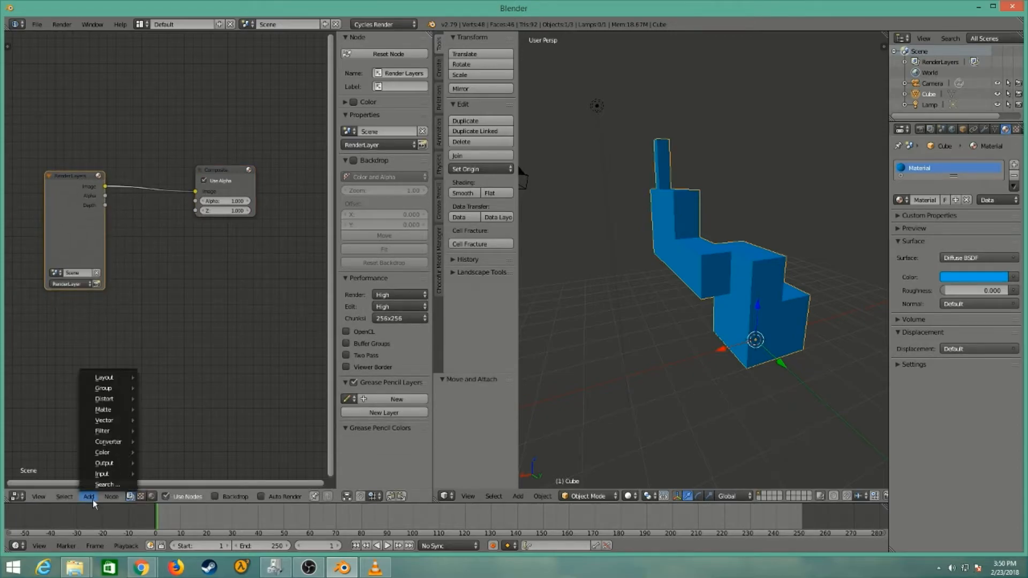
pyautogui.click(99, 484)
pyautogui.write('prin')
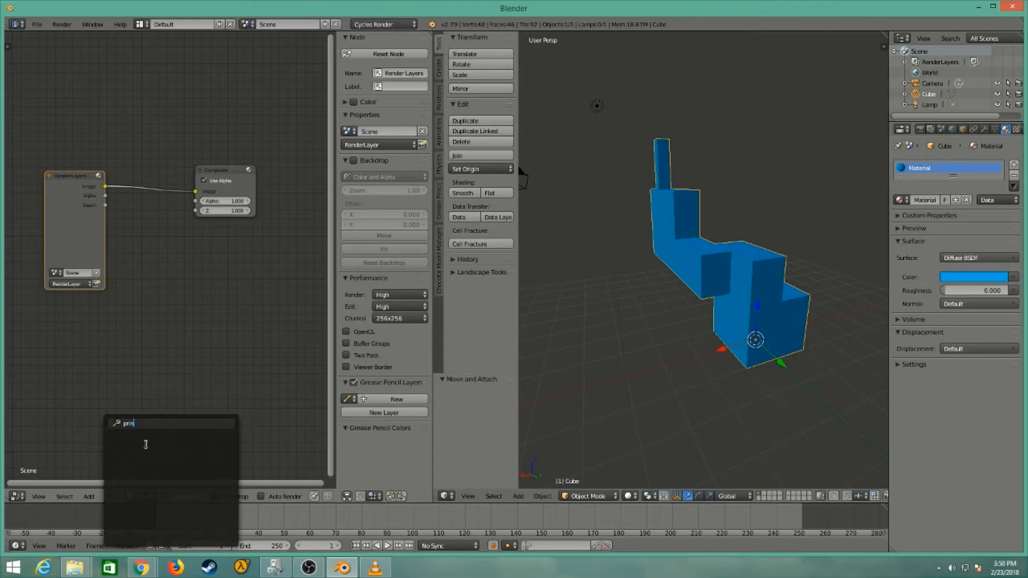
pyautogui.click(249, 427)
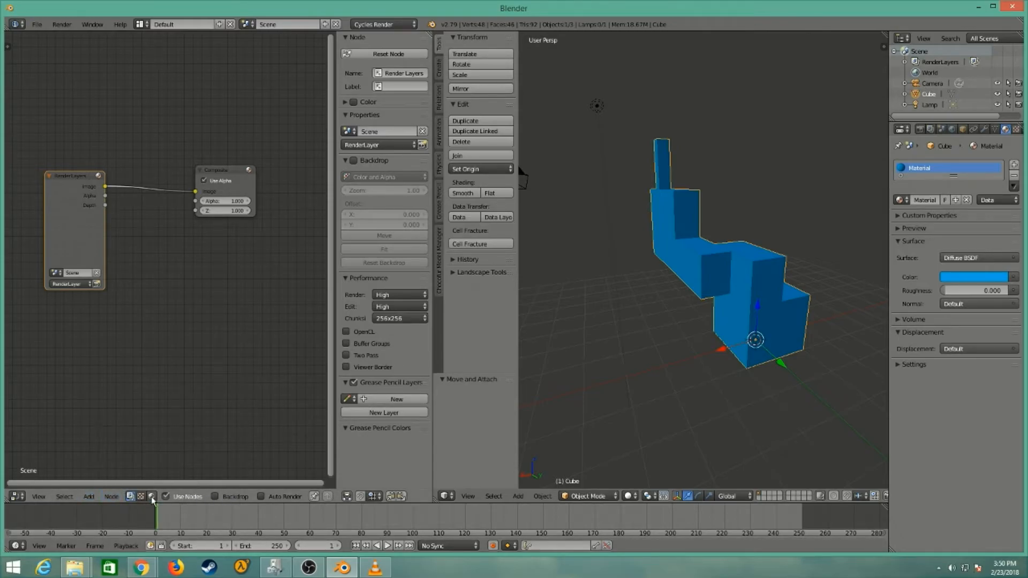
# Switch the Node Editor to the cube's material nodes and delete the Diffuse BSDF node.
pyautogui.click(152, 497)
pyautogui.scroll(7, 181, 209)
pyautogui.moveTo(33, 252); pyautogui.dragTo(141, 242, button='middle')
pyautogui.scroll(-7, 155, 232)
pyautogui.moveTo(199, 210); pyautogui.dragTo(162, 254, button='middle')
pyautogui.moveTo(121, 276); pyautogui.dragTo(101, 252)
pyautogui.press('x')
# Add a Principled BSDF node and connect its BSDF output to the Surface input of Material Output.
pyautogui.click(90, 497)
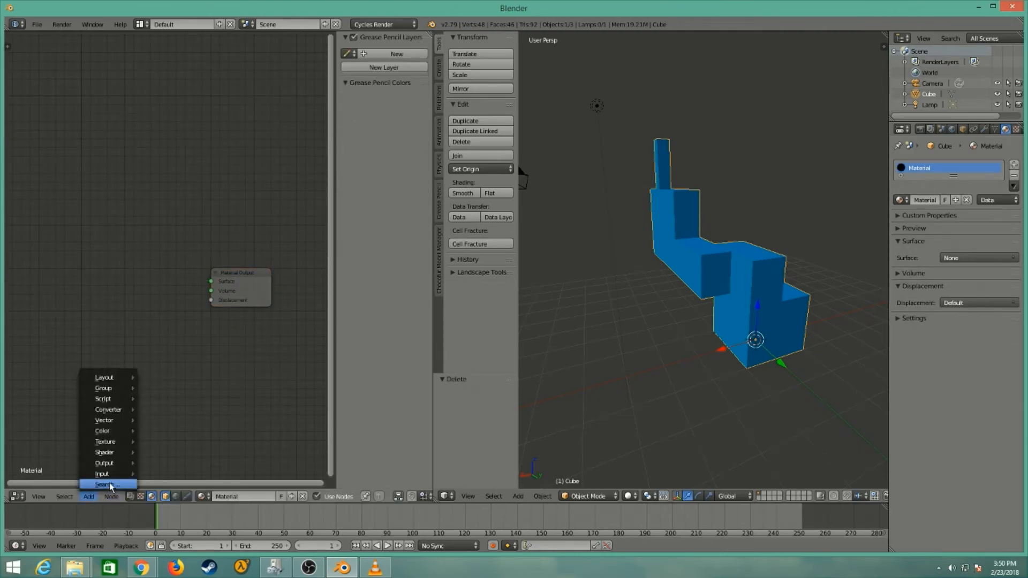
pyautogui.click(107, 484)
pyautogui.write('pr')
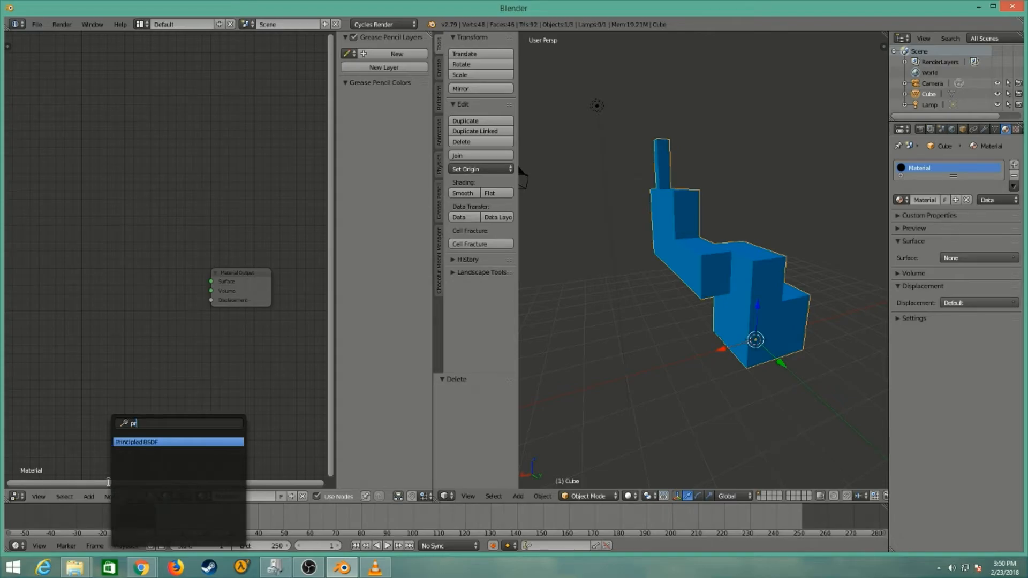
pyautogui.click(138, 442)
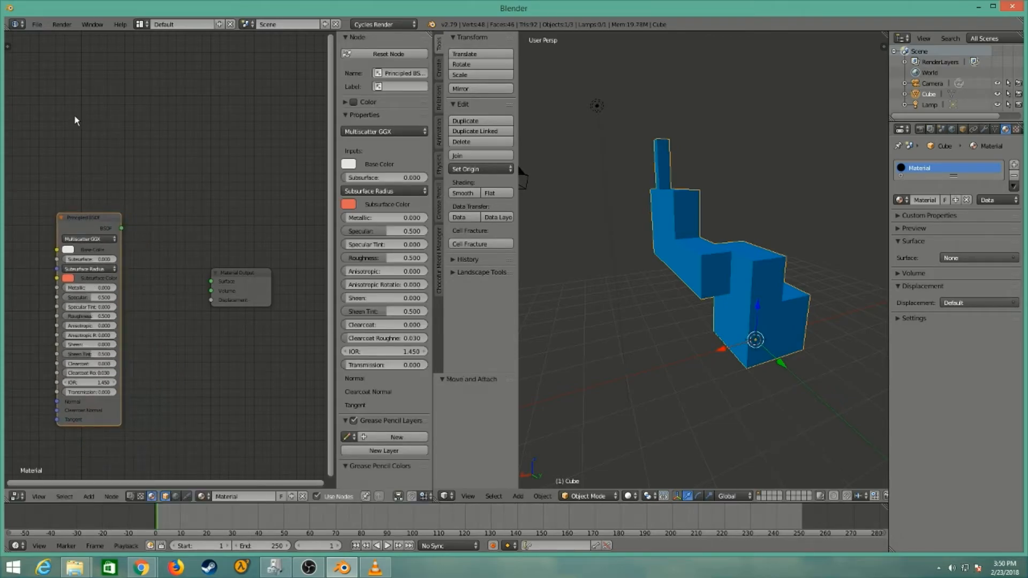
pyautogui.scroll(-2, 171, 246)
pyautogui.moveTo(130, 240); pyautogui.dragTo(150, 247)
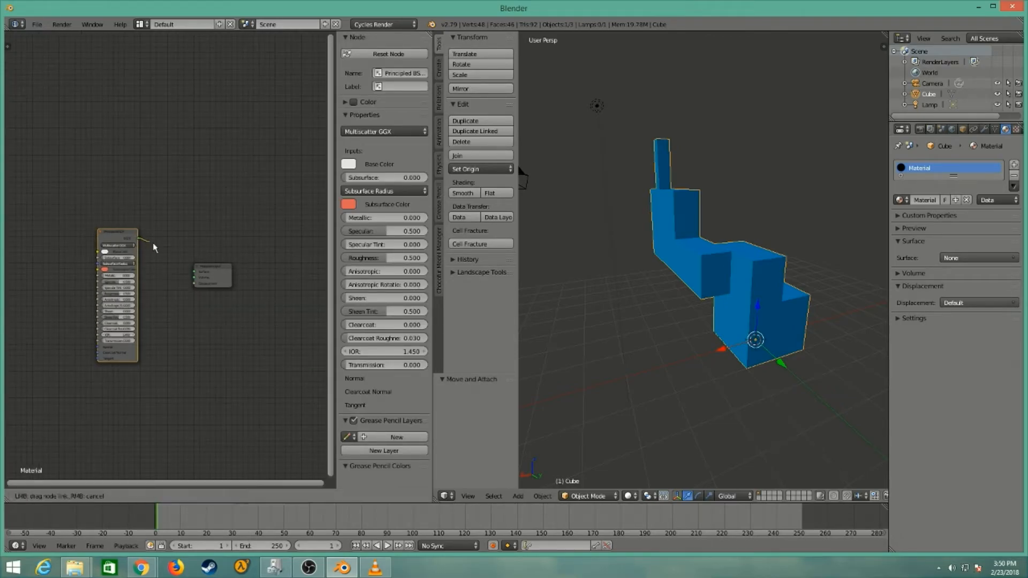
pyautogui.moveTo(196, 277); pyautogui.dragTo(195, 269)
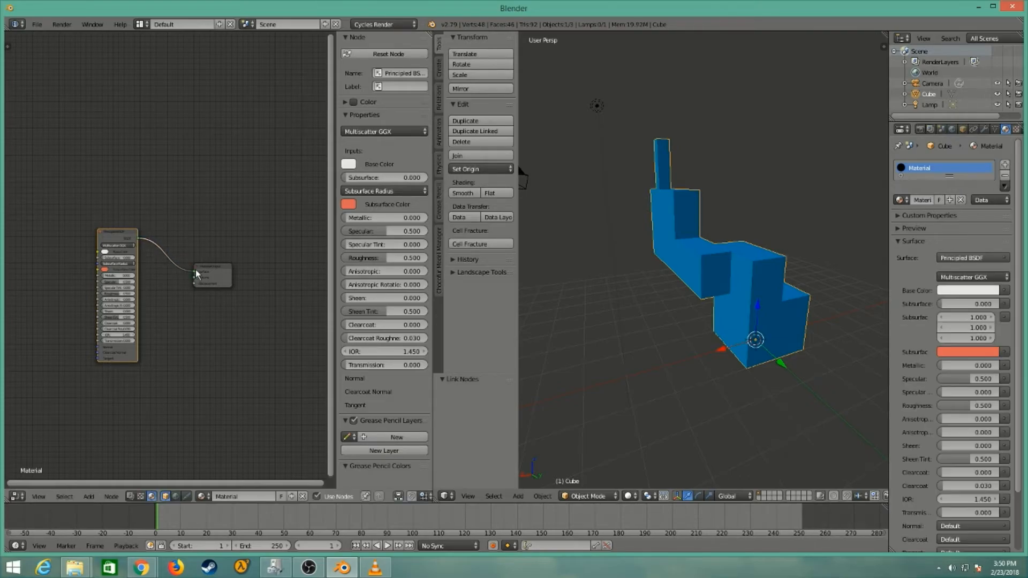
pyautogui.scroll(-5, 685, 329)
pyautogui.scroll(4, 760, 428)
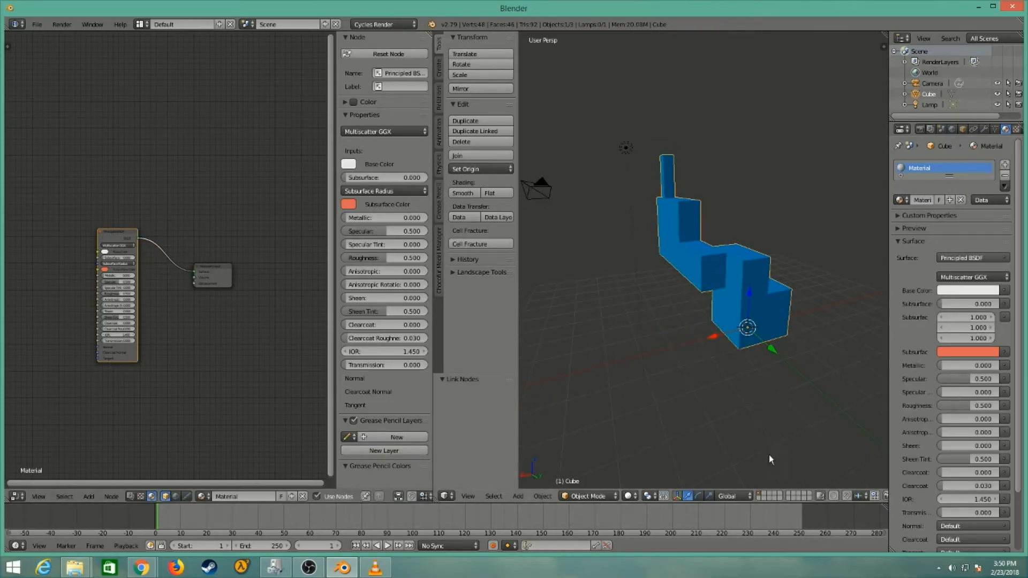
pyautogui.moveTo(679, 449); pyautogui.dragTo(747, 419, button='middle')
pyautogui.scroll(-4, 178, 397)
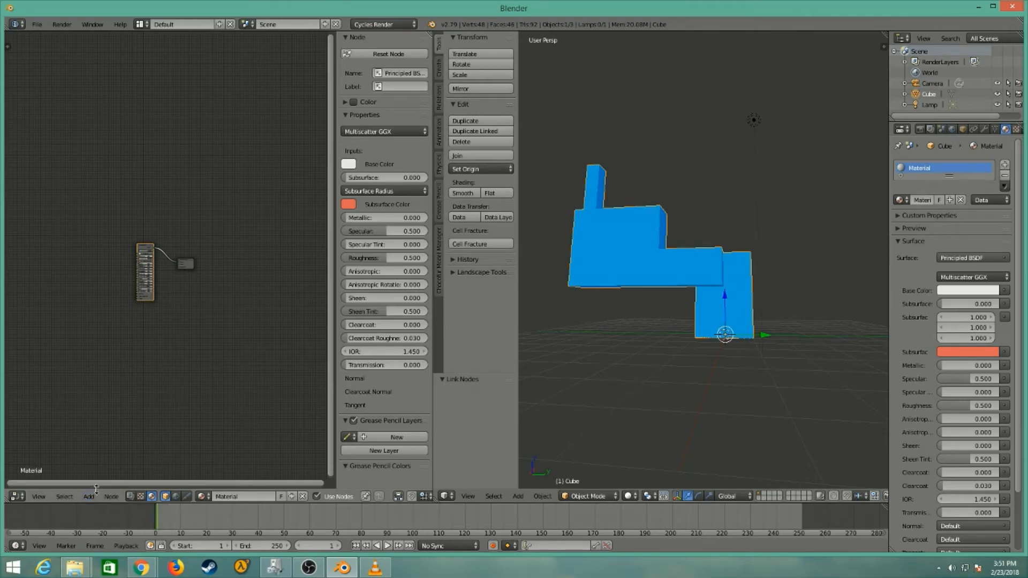
pyautogui.moveTo(688, 375); pyautogui.dragTo(795, 466, button='middle')
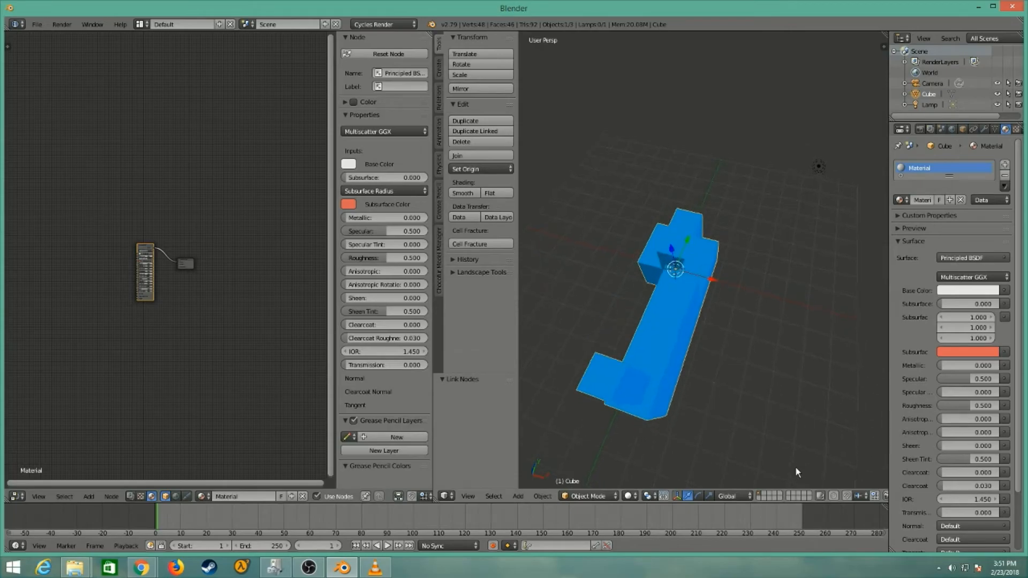
# Move the Principled BSDF node farther away from the Material Output node.
pyautogui.scroll(5, 121, 242)
pyautogui.moveTo(124, 201); pyautogui.dragTo(171, 204, button='middle')
pyautogui.moveTo(145, 224); pyautogui.dragTo(110, 265)
pyautogui.moveTo(179, 252); pyautogui.dragTo(212, 246, button='middle')
pyautogui.scroll(3, 157, 264)
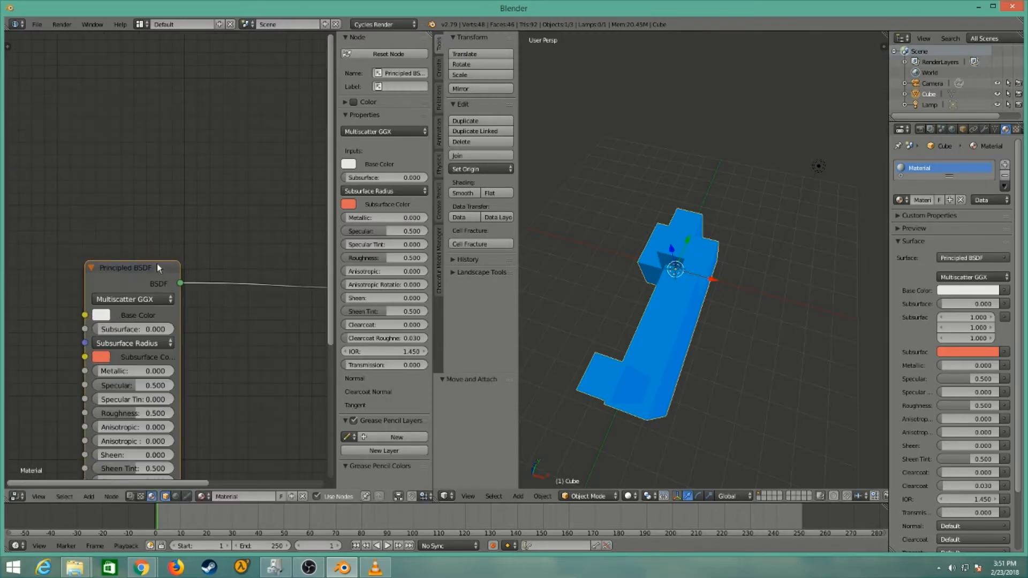
pyautogui.scroll(2, 157, 263)
# Preview the model in Rendered shading, including through the camera, and return to Solid shading.
pyautogui.click(630, 496)
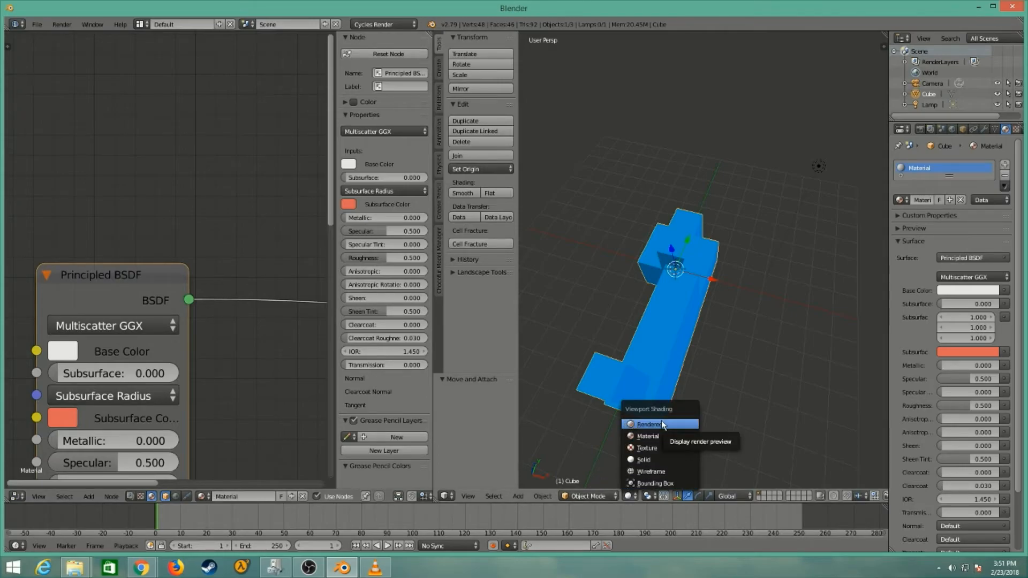
pyautogui.click(632, 495)
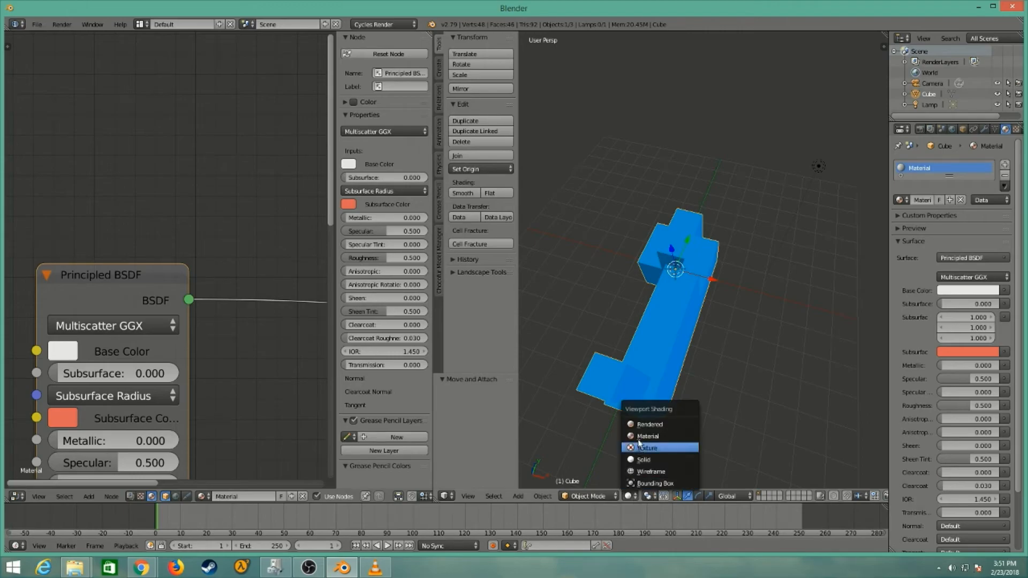
pyautogui.click(637, 431)
pyautogui.click(468, 497)
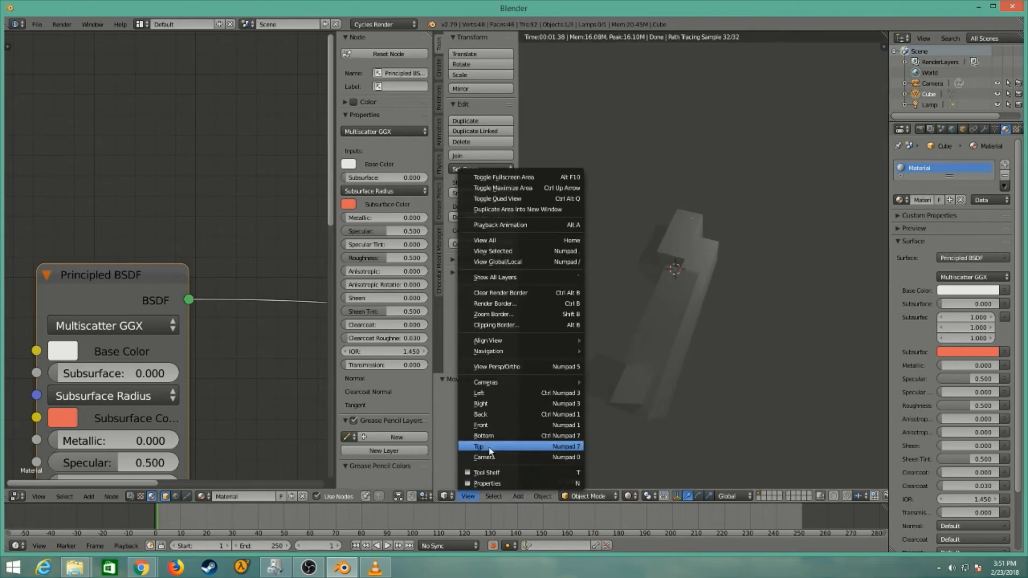
pyautogui.click(471, 453)
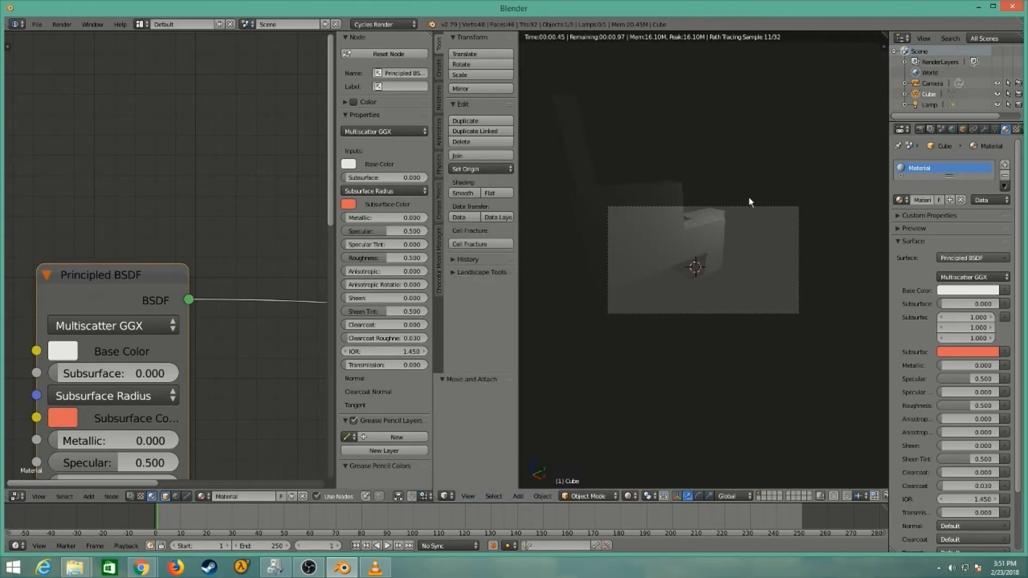
pyautogui.moveTo(705, 298); pyautogui.dragTo(683, 423, button='middle')
pyautogui.click(630, 496)
pyautogui.click(647, 458)
# Raise the lamp about 7.1 units along the Z axis.
pyautogui.scroll(-7, 670, 366)
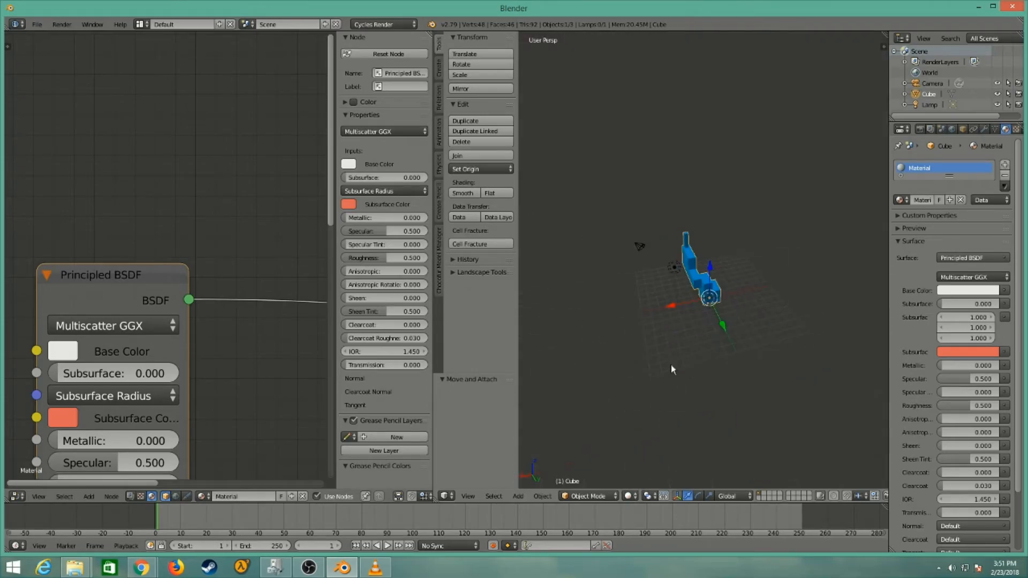
pyautogui.rightClick(674, 267)
pyautogui.press('g')
pyautogui.press('z')
pyautogui.click(673, 203)
pyautogui.press('r')
pyautogui.press('r')
pyautogui.rightClick(694, 193)
pyautogui.scroll(-5, 780, 318)
pyautogui.moveTo(678, 235); pyautogui.dragTo(737, 224, button='middle')
pyautogui.scroll(7, 782, 318)
pyautogui.press('r')
pyautogui.rightClick(810, 233)
pyautogui.press('r')
pyautogui.rightClick(754, 231)
# Change the lamp type to Sun and rotate it about -16.4° so it points toward the model.
pyautogui.moveTo(749, 273); pyautogui.dragTo(717, 343, button='middle')
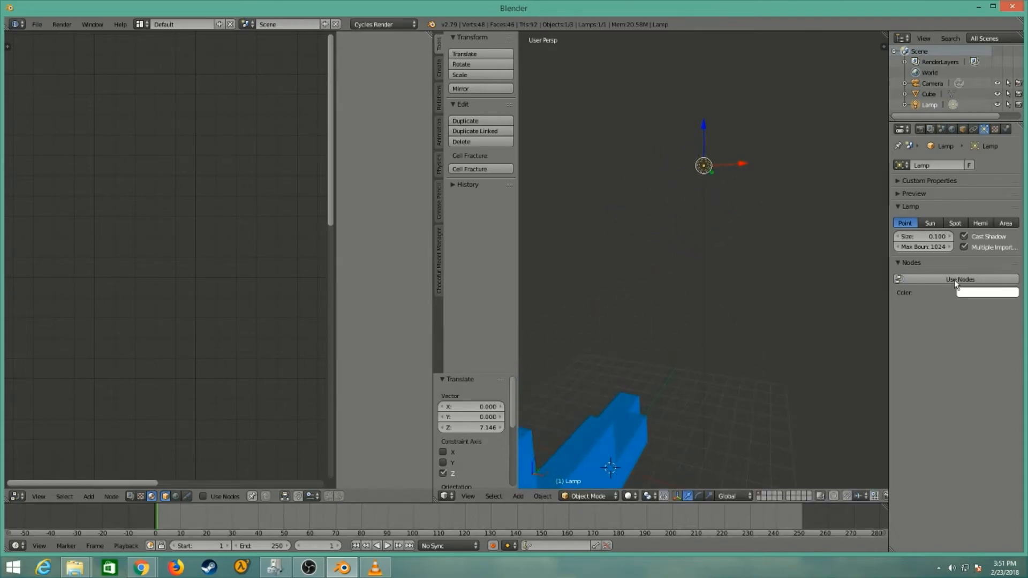
pyautogui.click(930, 224)
pyautogui.press('r')
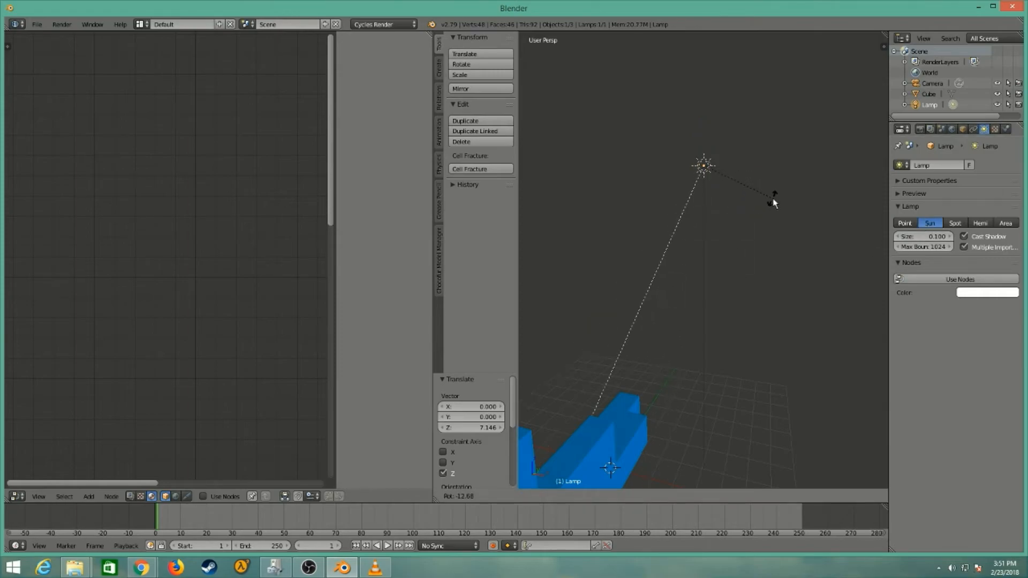
pyautogui.click(773, 192)
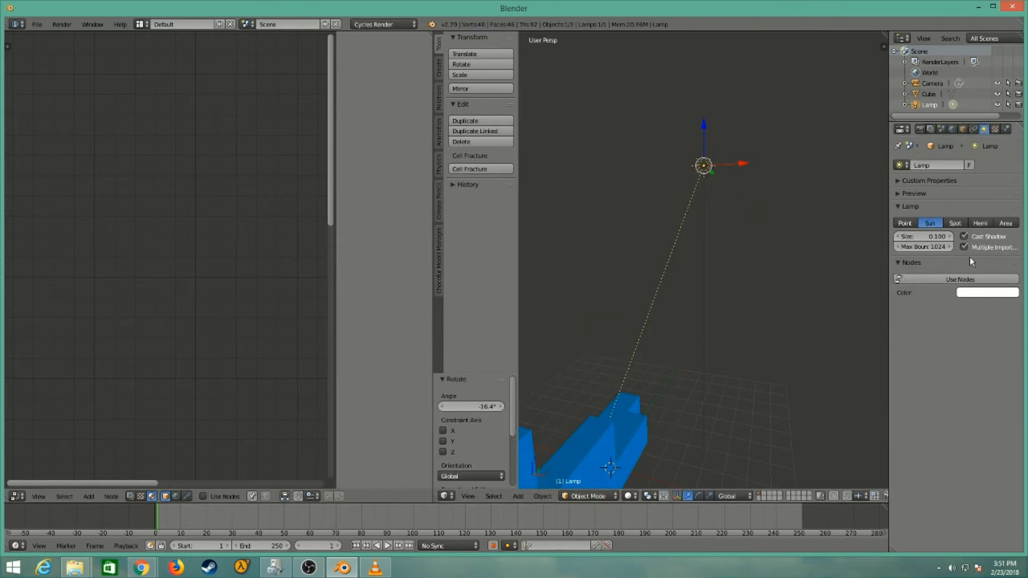
# Set the 3D view to Rendered shading with the whole model in sight.
pyautogui.click(628, 496)
pyautogui.click(669, 421)
pyautogui.moveTo(706, 385)
pyautogui.mouseDown(button='middle')
pyautogui.moveTo(609, 404)
pyautogui.moveTo(523, 391)
pyautogui.mouseUp(button='middle')
pyautogui.moveTo(621, 367); pyautogui.dragTo(638, 415, button='middle')
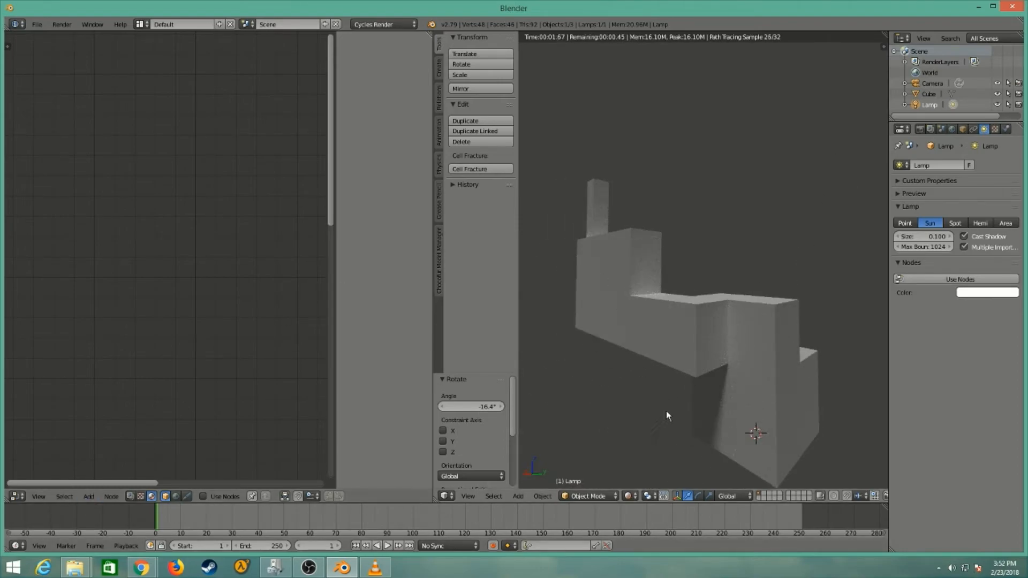
# Move the model's Principled BSDF node closer to Material Output and set its Base Color to blue.
pyautogui.rightClick(685, 429)
pyautogui.scroll(-5, 270, 244)
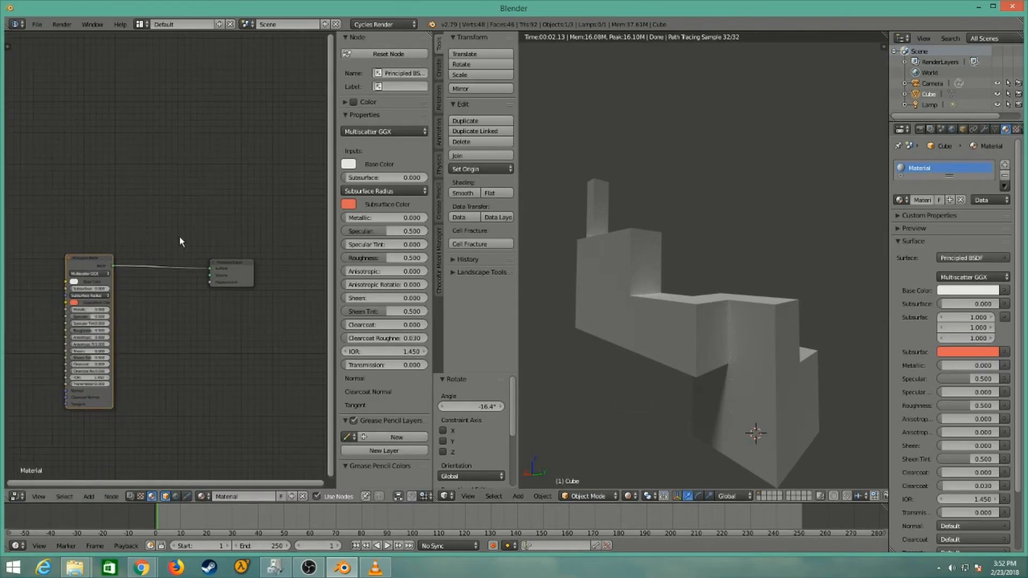
pyautogui.moveTo(99, 265); pyautogui.dragTo(161, 277)
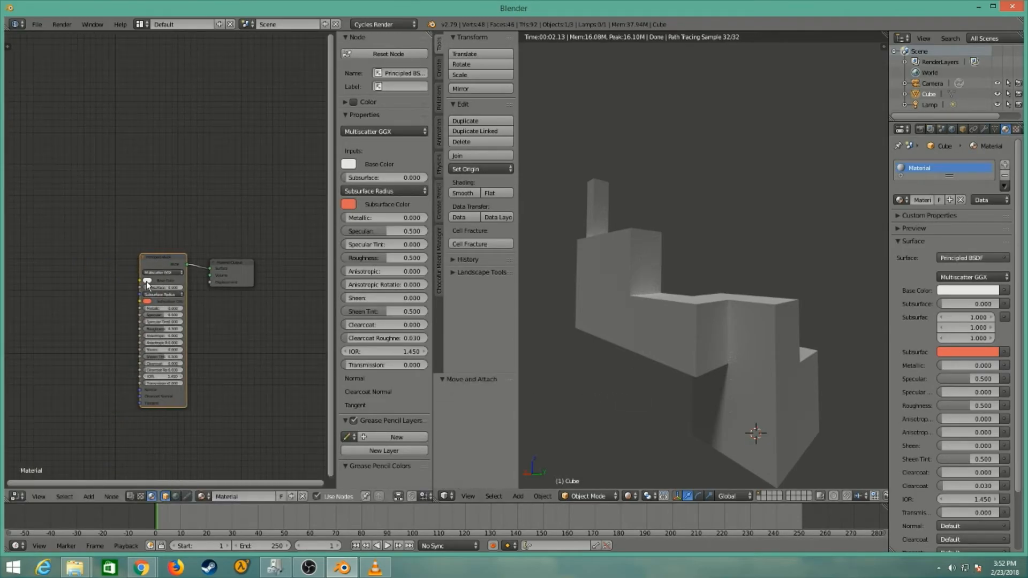
pyautogui.click(146, 281)
pyautogui.click(177, 190)
pyautogui.moveTo(177, 191)
pyautogui.mouseDown()
pyautogui.moveTo(164, 233)
pyautogui.moveTo(183, 193)
pyautogui.mouseUp()
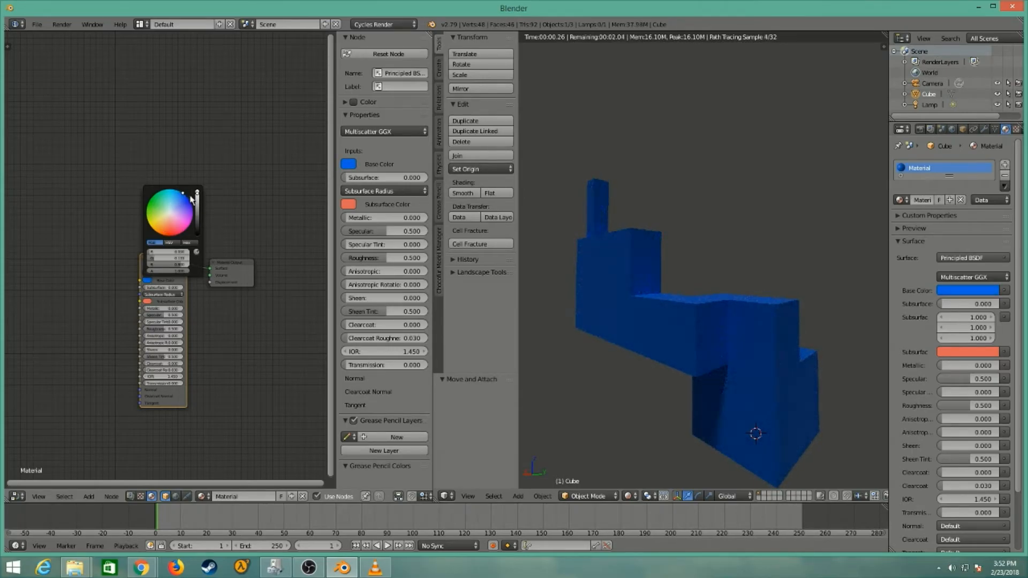
# Try a Metallic value of 1.000 on the Principled BSDF node and restore it to 0.000.
pyautogui.scroll(4, 179, 313)
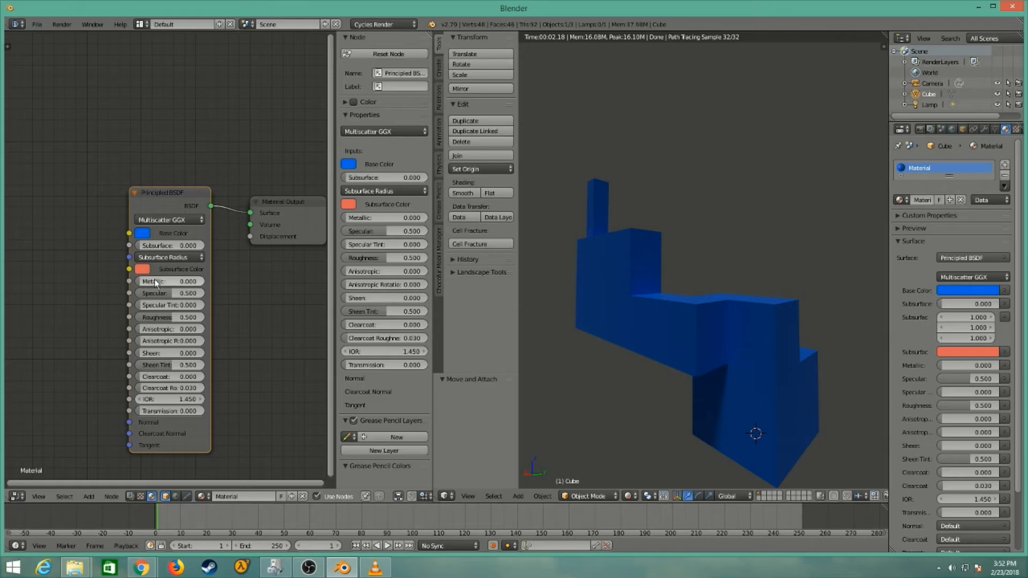
pyautogui.moveTo(155, 286); pyautogui.dragTo(226, 287)
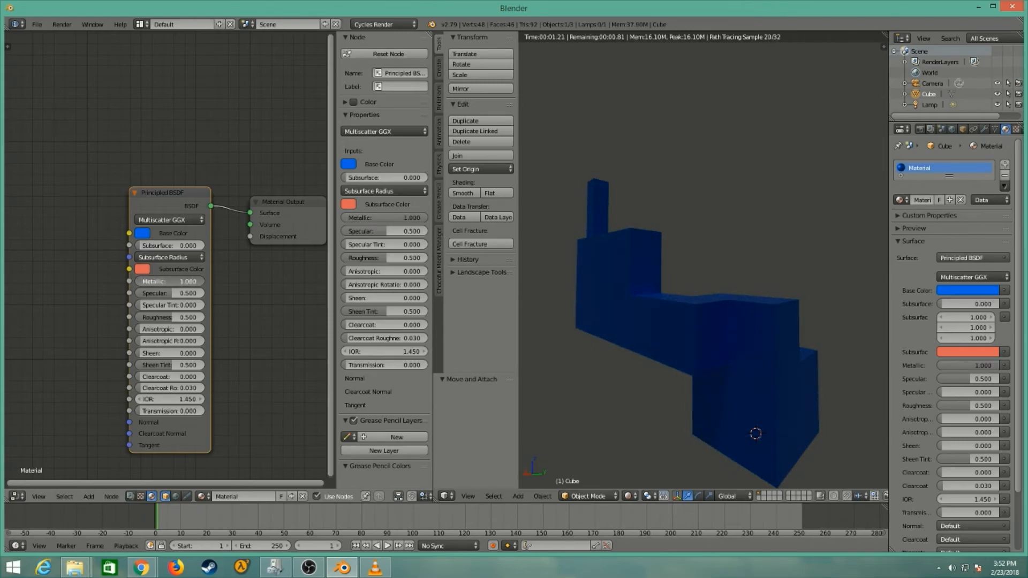
pyautogui.moveTo(226, 286); pyautogui.dragTo(155, 281)
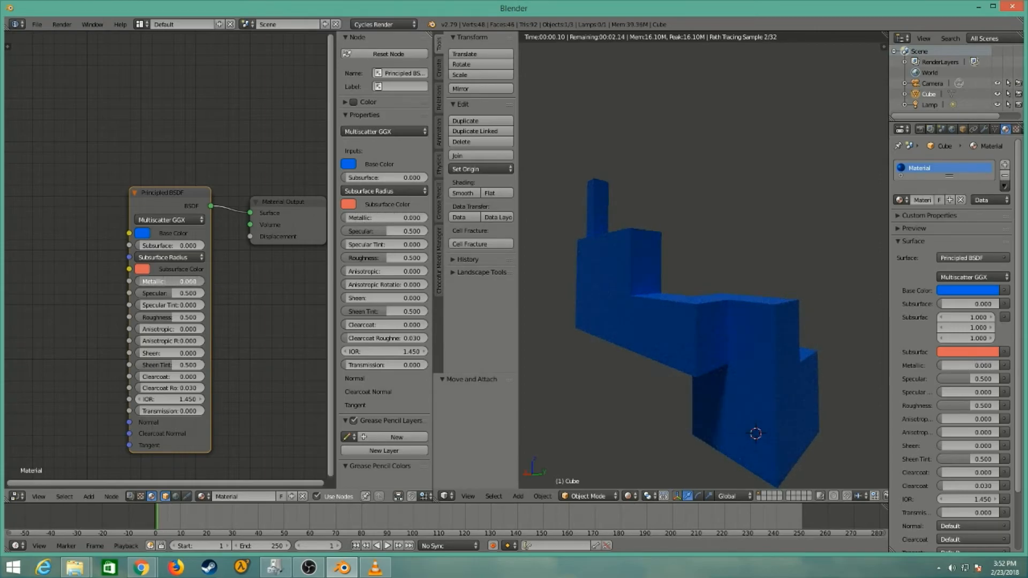
# Examine how the light falls on the blue rendered model from several angles and distances.
pyautogui.moveTo(676, 282); pyautogui.dragTo(691, 299, button='middle')
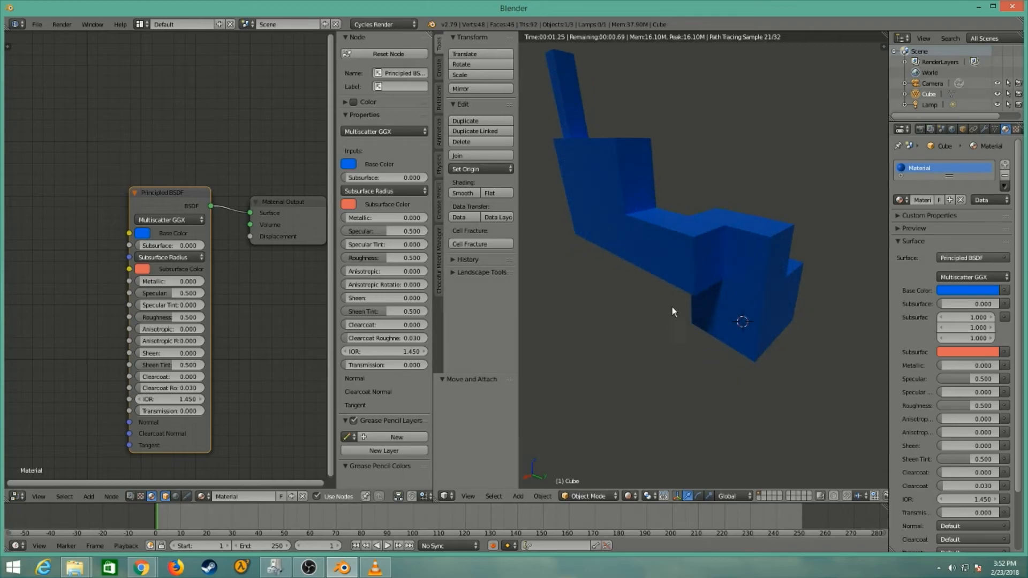
pyautogui.scroll(-3, 686, 256)
pyautogui.scroll(-6, 742, 315)
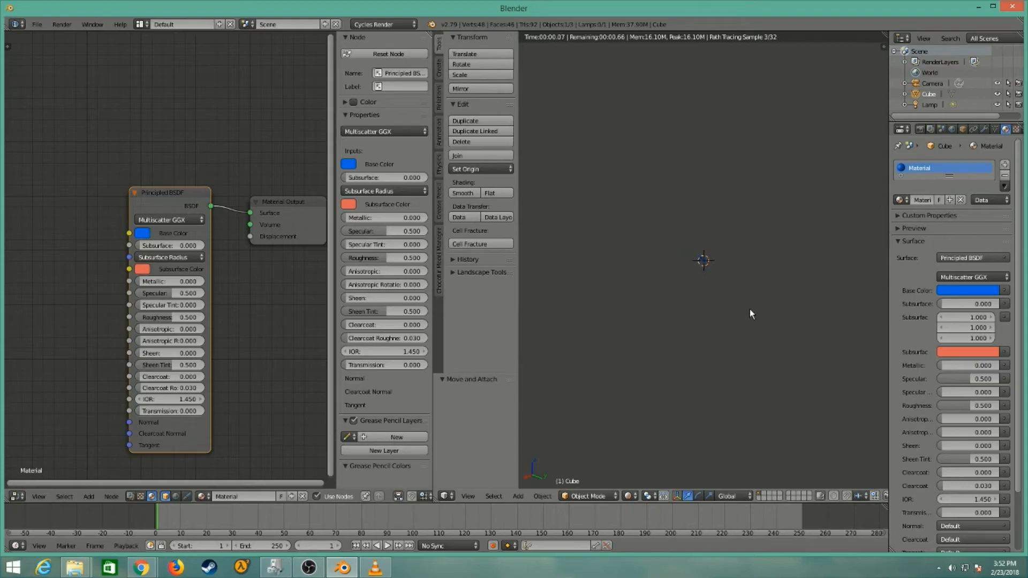
pyautogui.scroll(8, 707, 236)
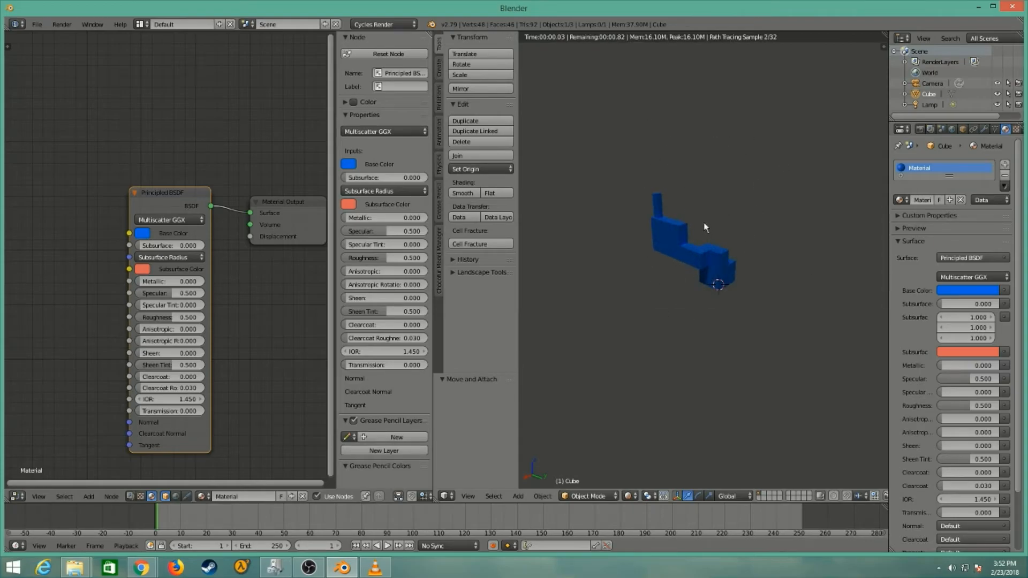
pyautogui.moveTo(703, 224); pyautogui.dragTo(673, 290, button='middle')
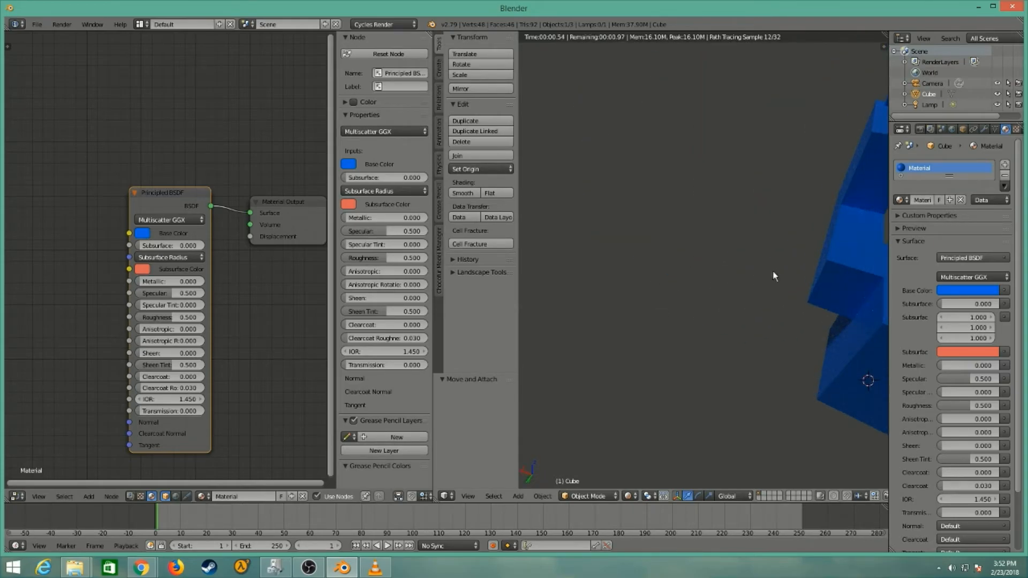
pyautogui.moveTo(782, 265); pyautogui.dragTo(544, 291, button='middle')
pyautogui.moveTo(703, 296); pyautogui.dragTo(723, 339, button='middle')
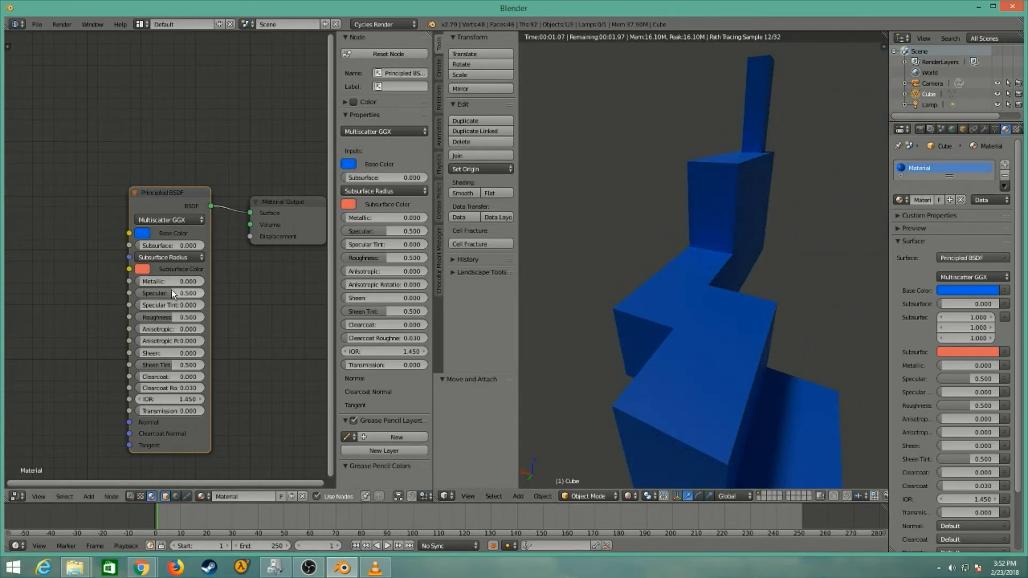
# Set the Principled BSDF node's Specular to 0.000 and its Roughness to 1.000.
pyautogui.moveTo(183, 293); pyautogui.dragTo(138, 294)
pyautogui.scroll(-5, 680, 405)
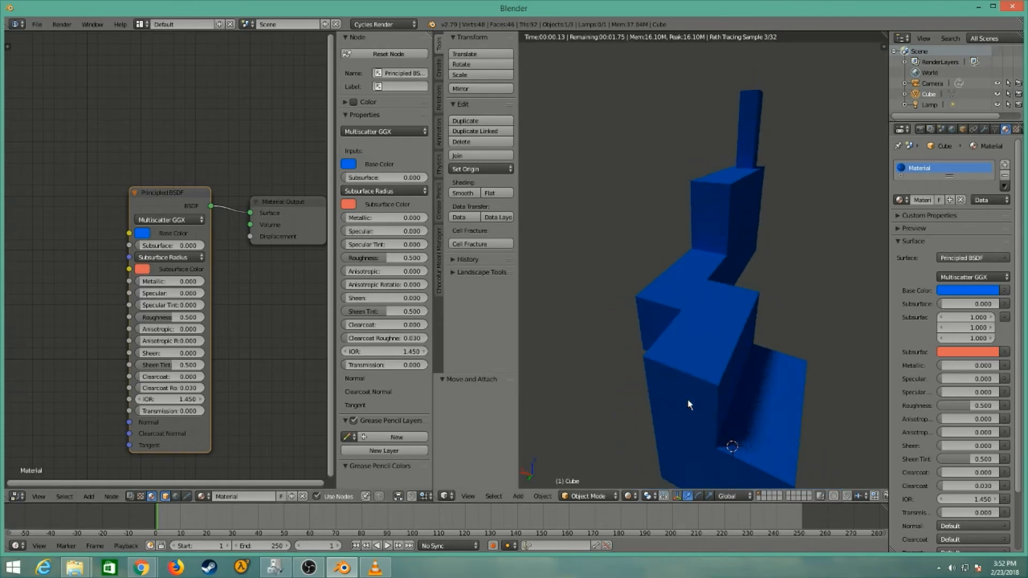
pyautogui.moveTo(744, 429); pyautogui.dragTo(710, 417, button='middle')
pyautogui.scroll(2, 710, 413)
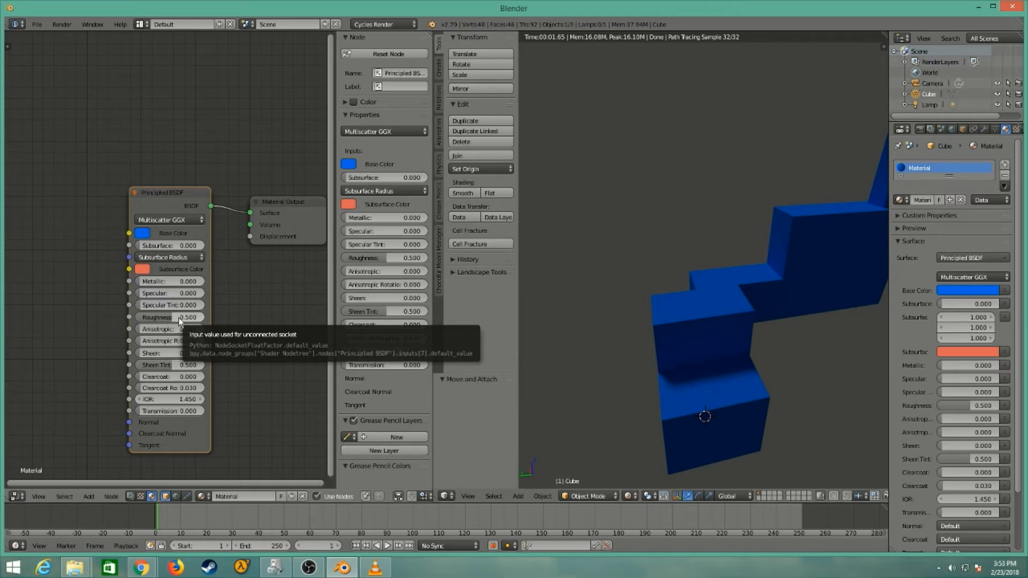
pyautogui.moveTo(170, 317); pyautogui.dragTo(186, 317)
pyautogui.moveTo(191, 318); pyautogui.dragTo(205, 318)
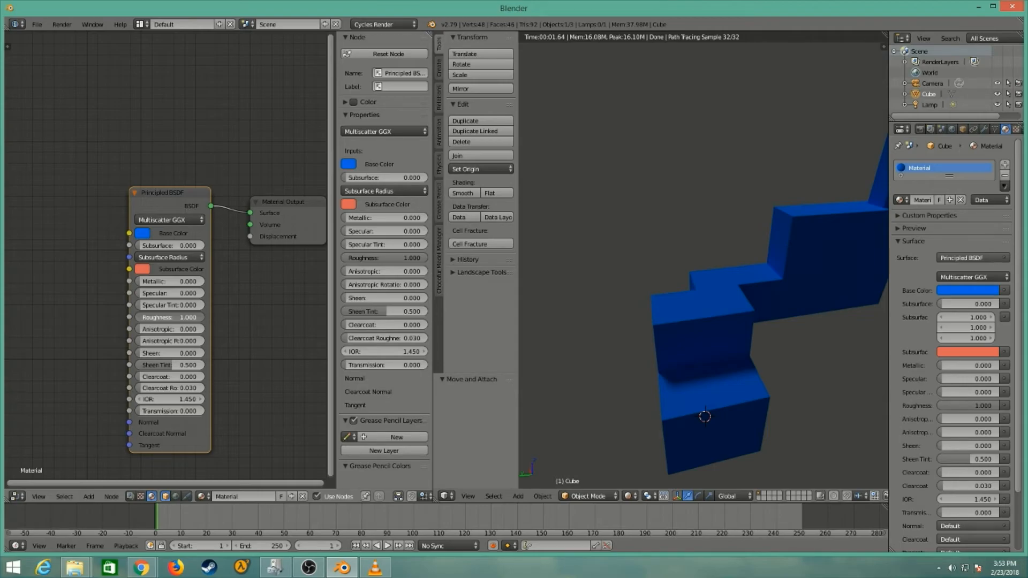
# Set the Principled BSDF node's Roughness to 0.500.
pyautogui.moveTo(420, 258); pyautogui.dragTo(346, 257)
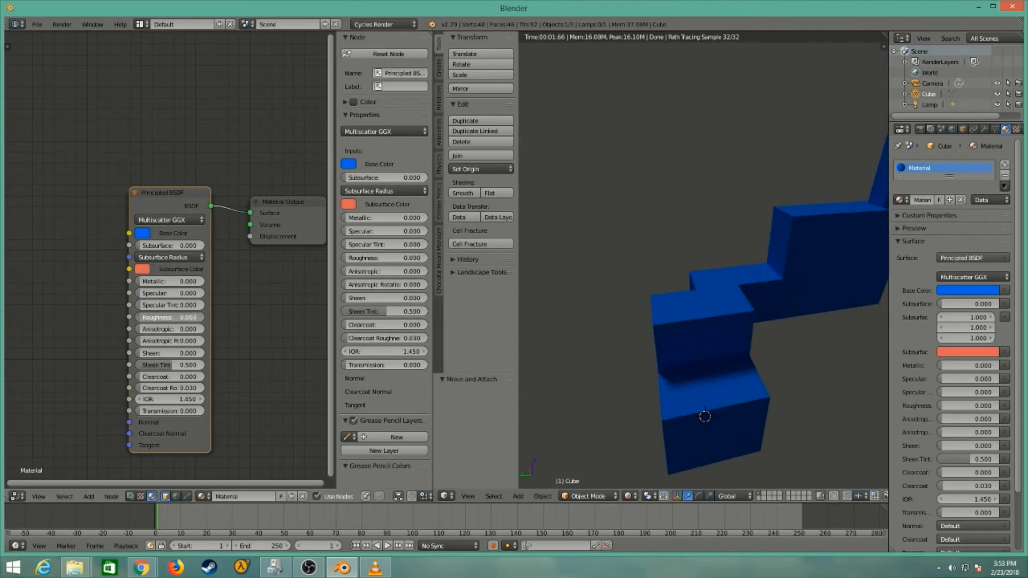
pyautogui.moveTo(139, 317); pyautogui.dragTo(168, 317)
pyautogui.click(180, 317)
pyautogui.write('.5]')
pyautogui.press('Return')
pyautogui.click(174, 319)
pyautogui.press('BackSpace')
pyautogui.write('.5')
pyautogui.press('Return')
pyautogui.scroll(3, 257, 387)
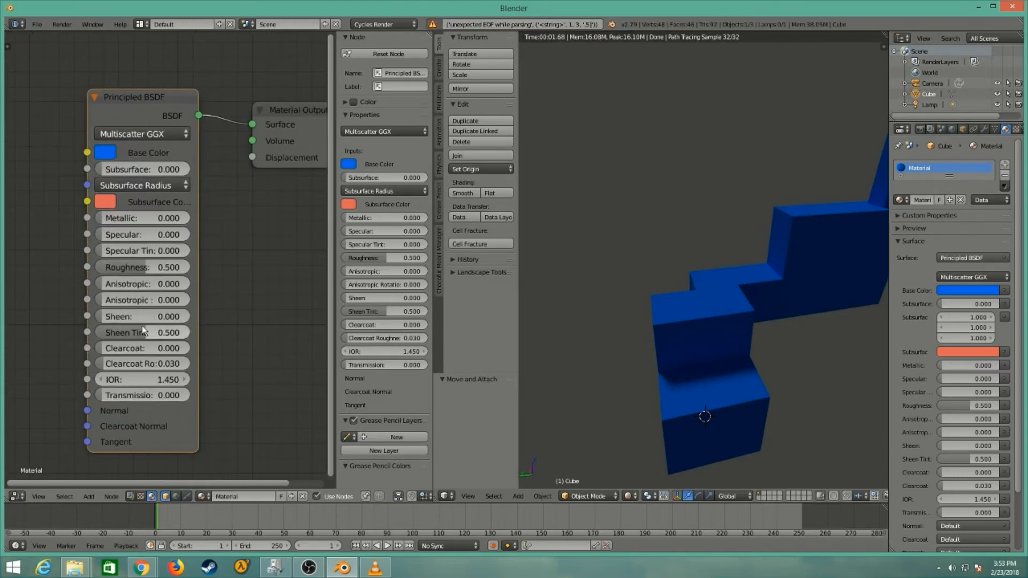
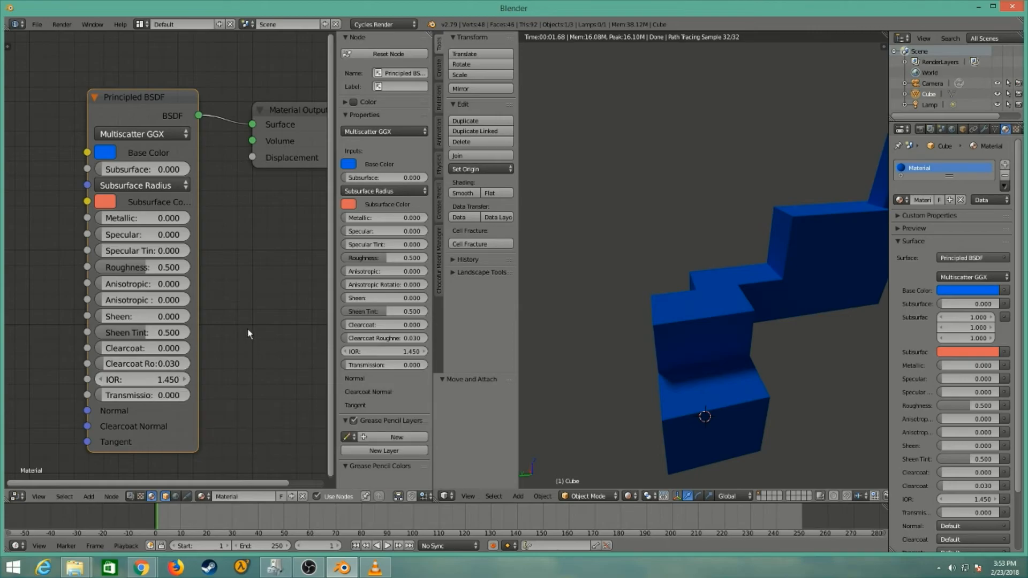
# Examine the blue rendered model from several angles and distances with the changed roughness.
pyautogui.scroll(-2, 203, 358)
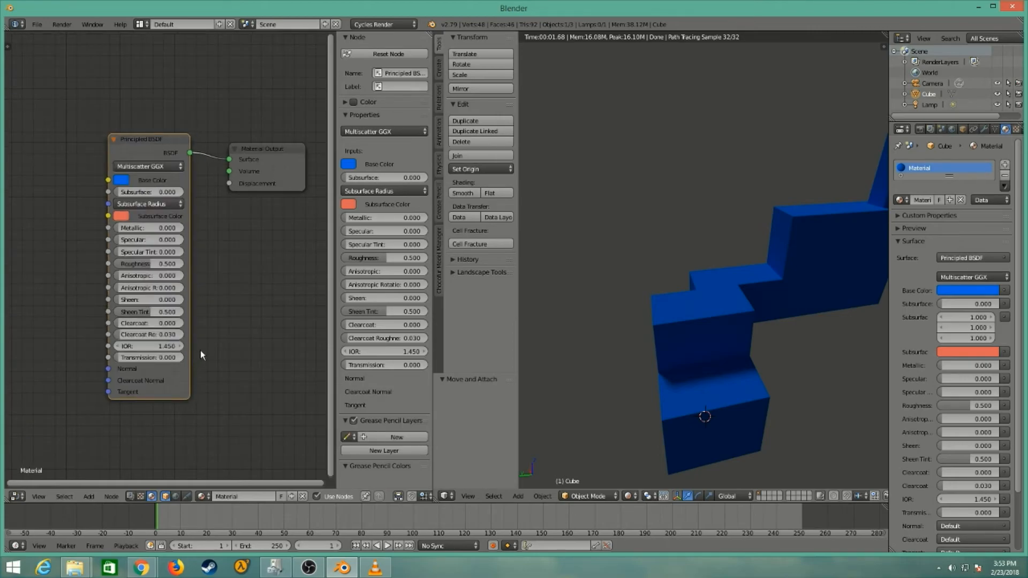
pyautogui.moveTo(603, 340); pyautogui.dragTo(730, 335, button='middle')
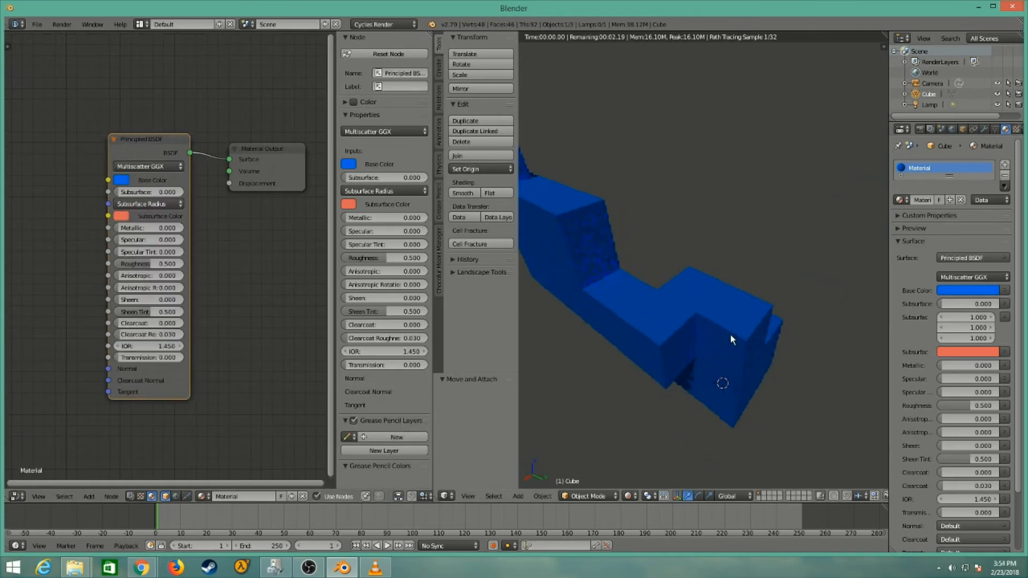
pyautogui.scroll(6, 731, 335)
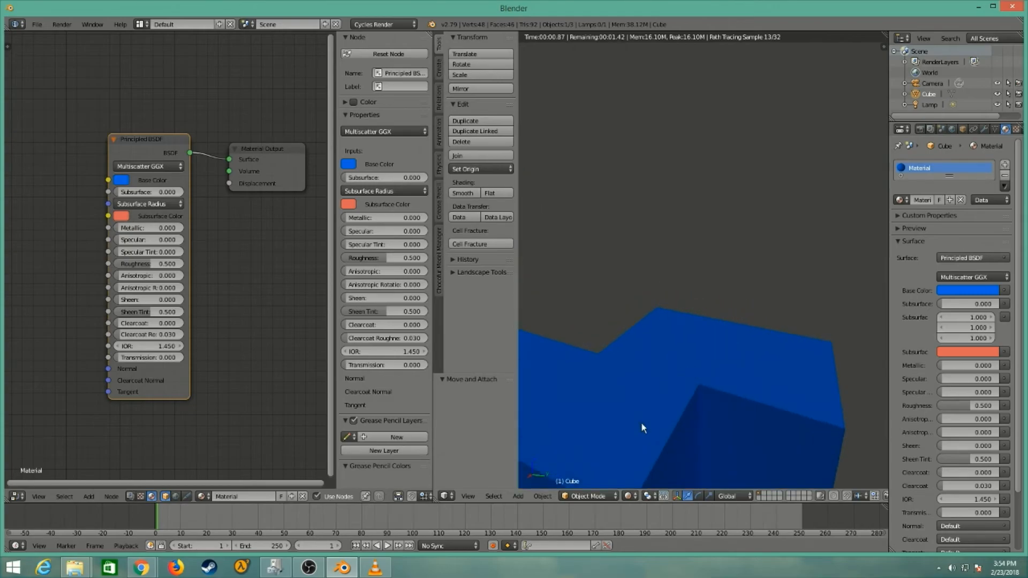
pyautogui.keyDown('shift'); pyautogui.moveTo(642, 428); pyautogui.dragTo(680, 333, button='middle'); pyautogui.keyUp('shift')
pyautogui.scroll(3, 278, 351)
pyautogui.scroll(1, 188, 407)
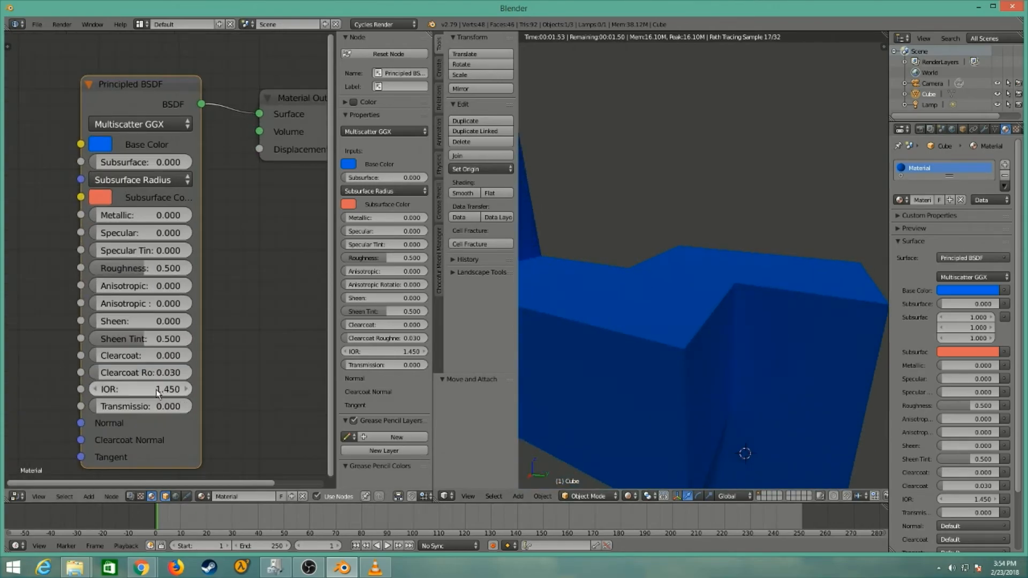
pyautogui.scroll(-3, 697, 410)
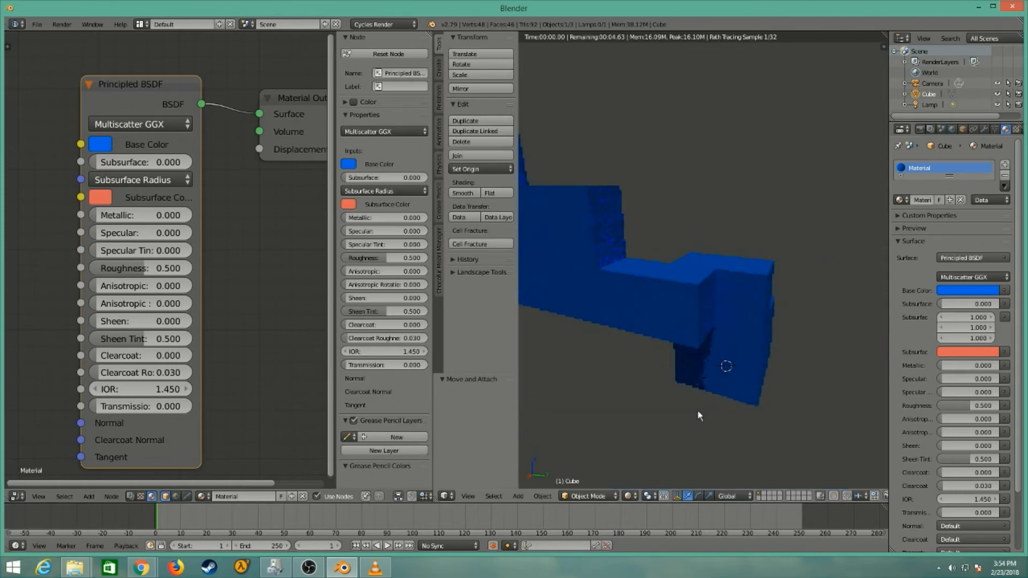
pyautogui.moveTo(743, 338); pyautogui.dragTo(718, 348, button='middle')
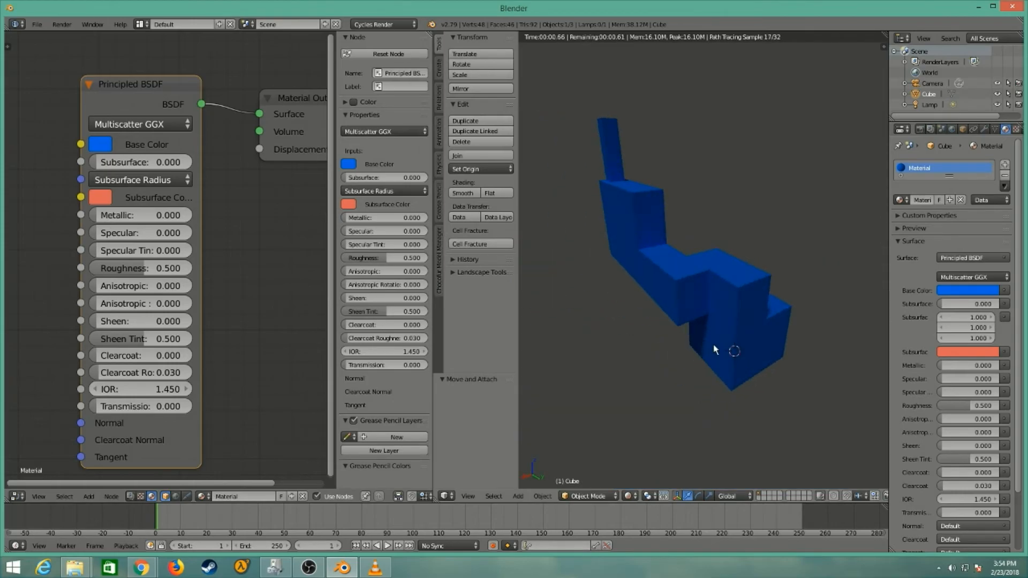
# Examine the lower Principled BSDF settings, including IOR and Transmission, and inspect the rendered model from its opposite side.
pyautogui.scroll(3, 211, 335)
pyautogui.moveTo(227, 371); pyautogui.dragTo(206, 307, button='middle')
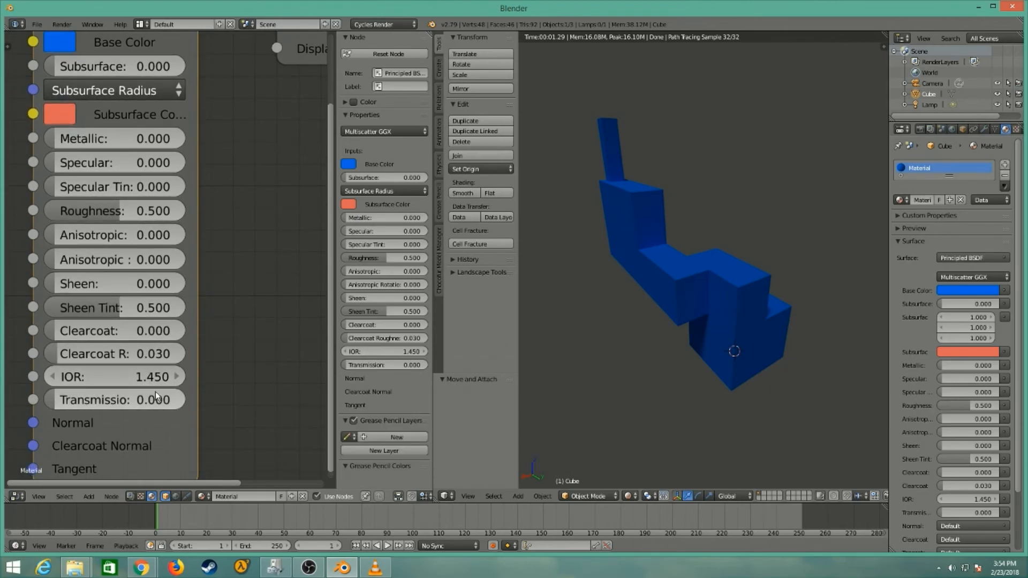
pyautogui.scroll(1, 252, 346)
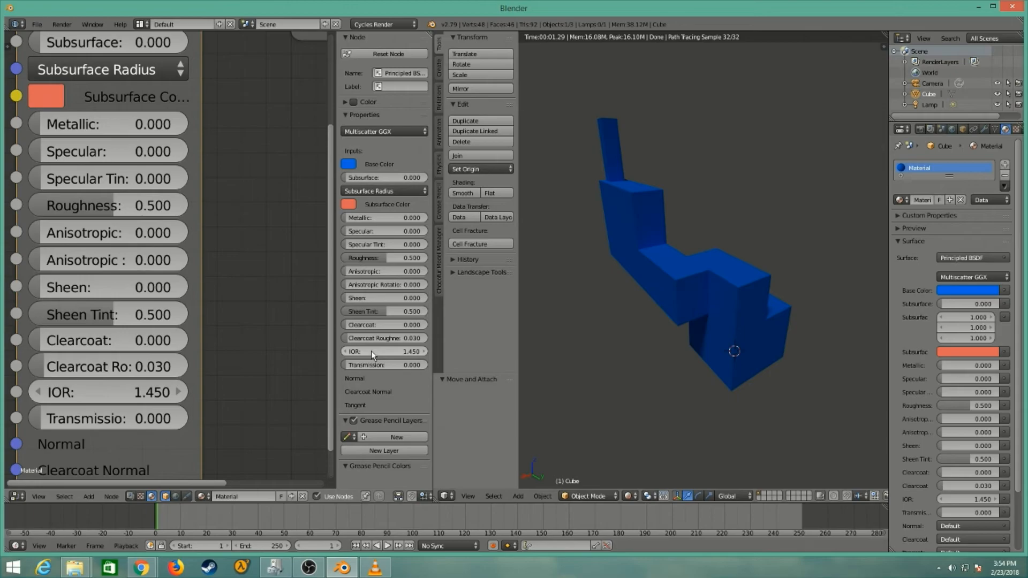
pyautogui.scroll(-3, 235, 349)
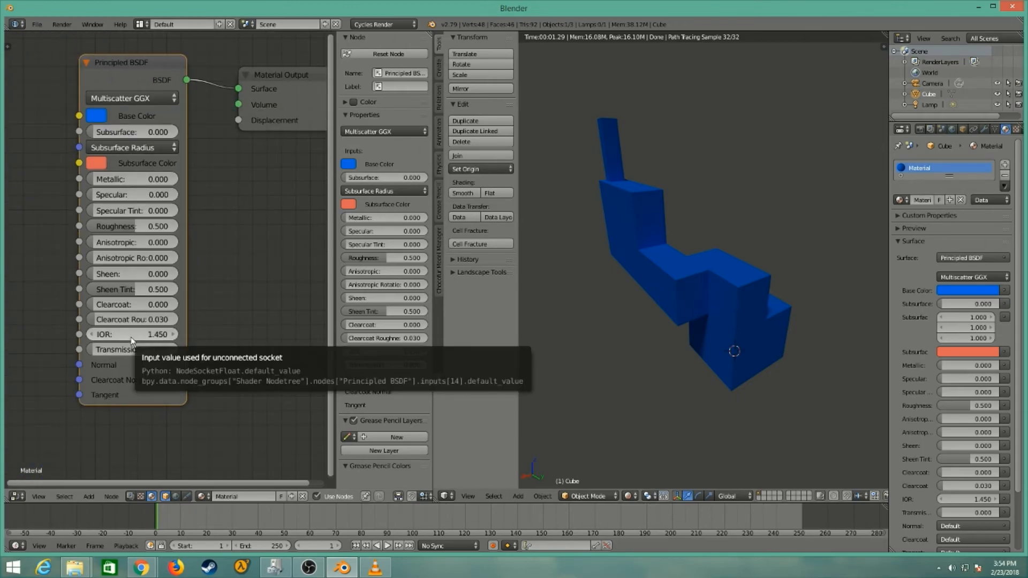
pyautogui.moveTo(768, 336); pyautogui.dragTo(628, 328, button='middle')
pyautogui.scroll(-3, 639, 333)
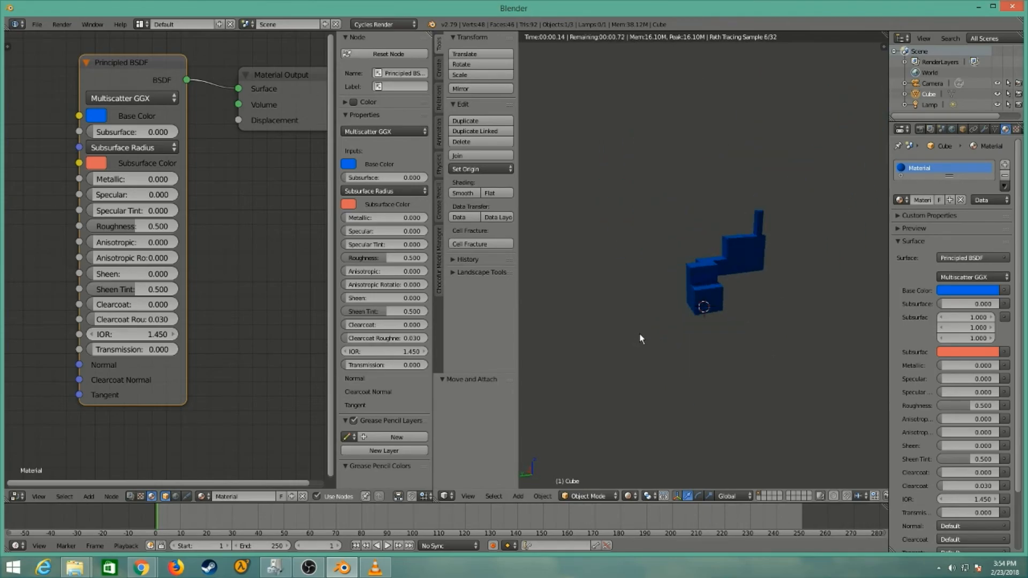
pyautogui.scroll(3, 639, 333)
pyautogui.scroll(-1, 193, 303)
pyautogui.scroll(2, 203, 282)
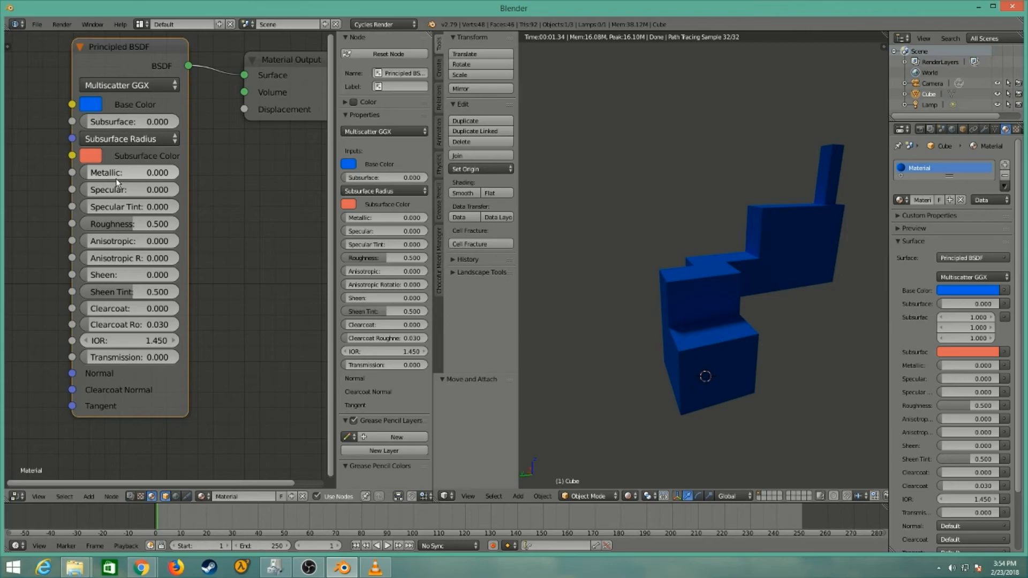
pyautogui.scroll(4, 650, 337)
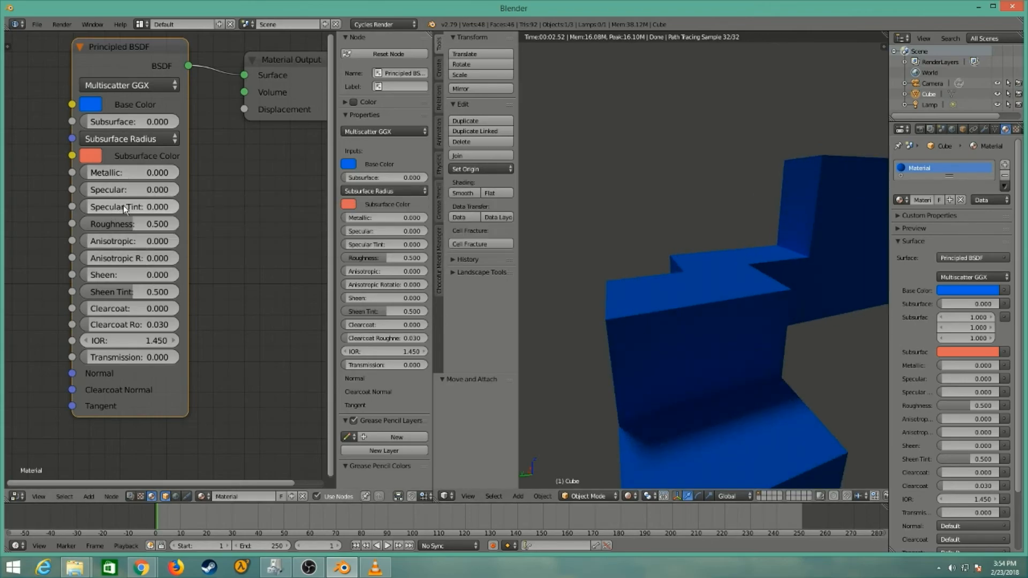
# Open the file cell fracture.blend from the Temp folder.
pyautogui.click(36, 24)
pyautogui.moveTo(43, 57)
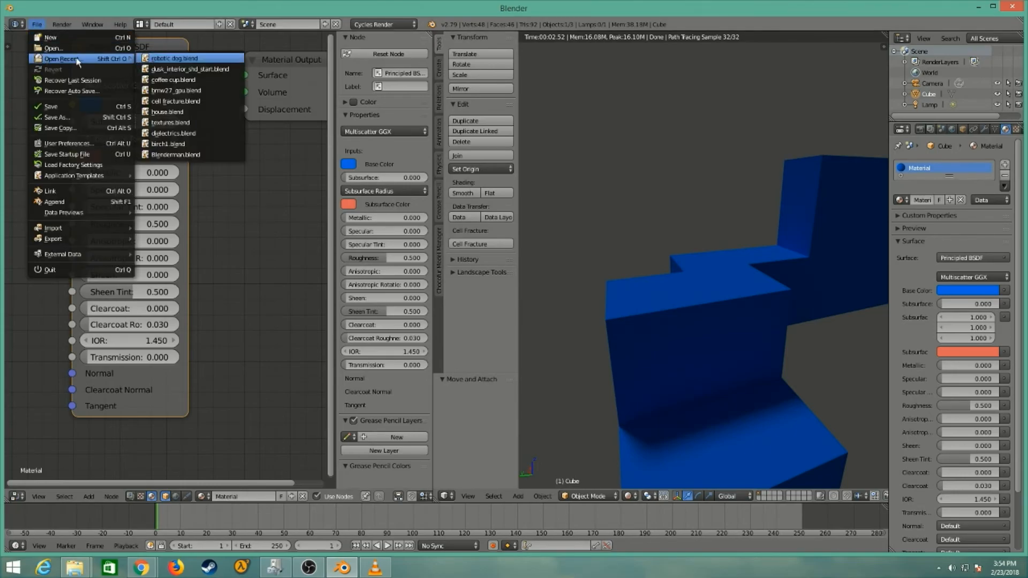
pyautogui.click(56, 48)
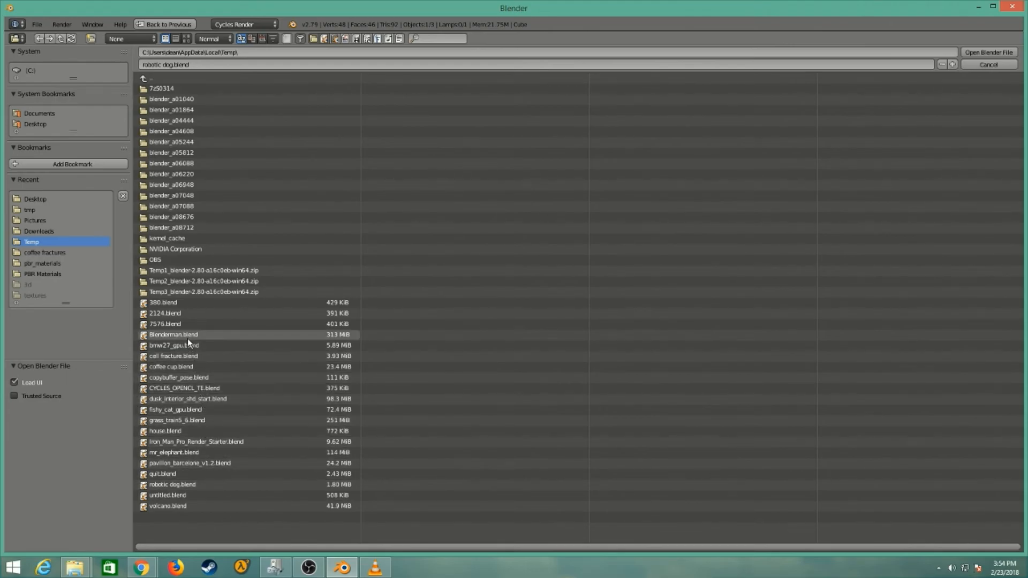
pyautogui.click(315, 571)
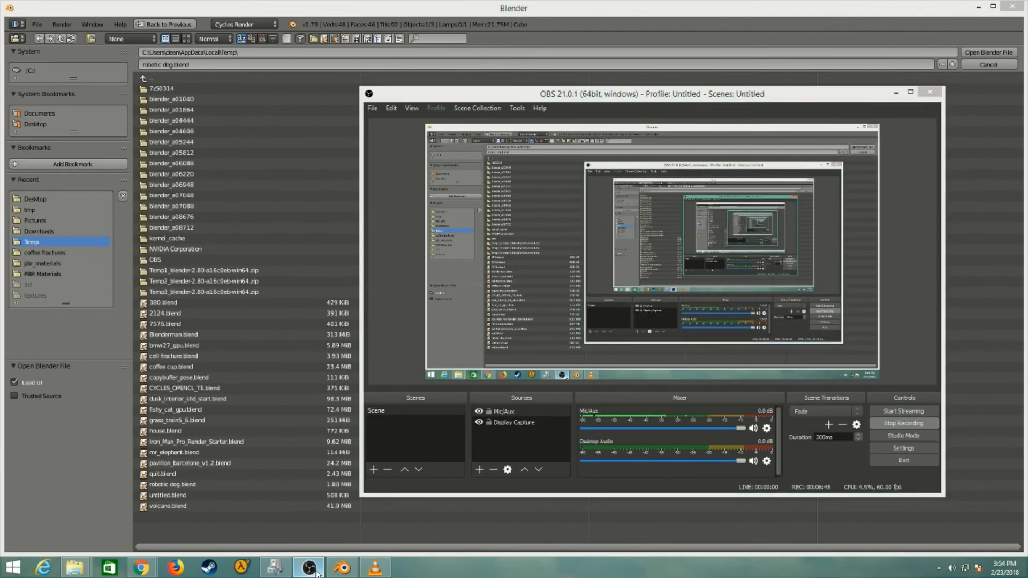
pyautogui.click(316, 572)
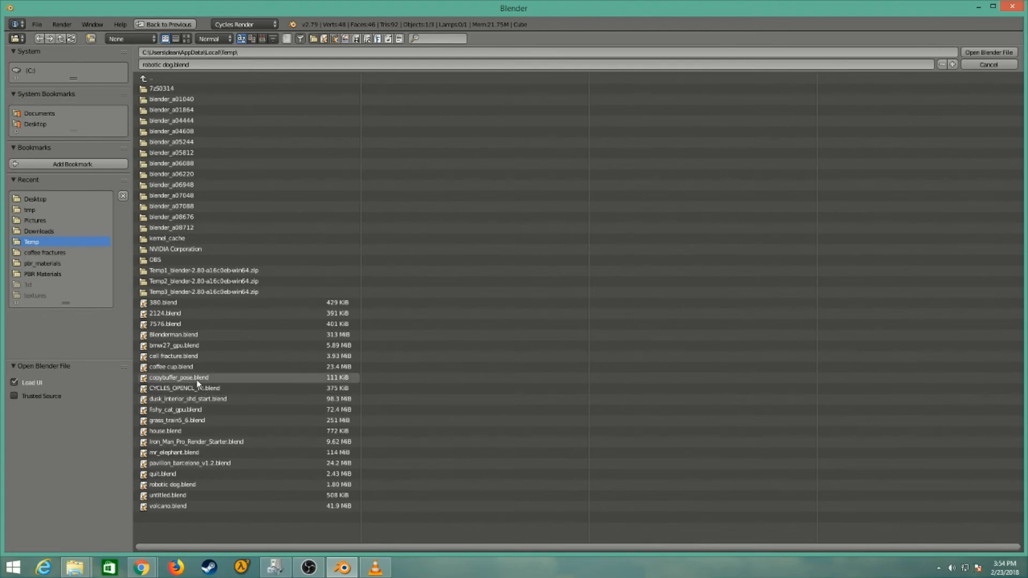
pyautogui.doubleClick(196, 356)
# Select a fragment near the sphere, move its Diffuse BSDF node aside and connect the Principled BSDF to the Material Output's Surface.
pyautogui.scroll(6, 492, 290)
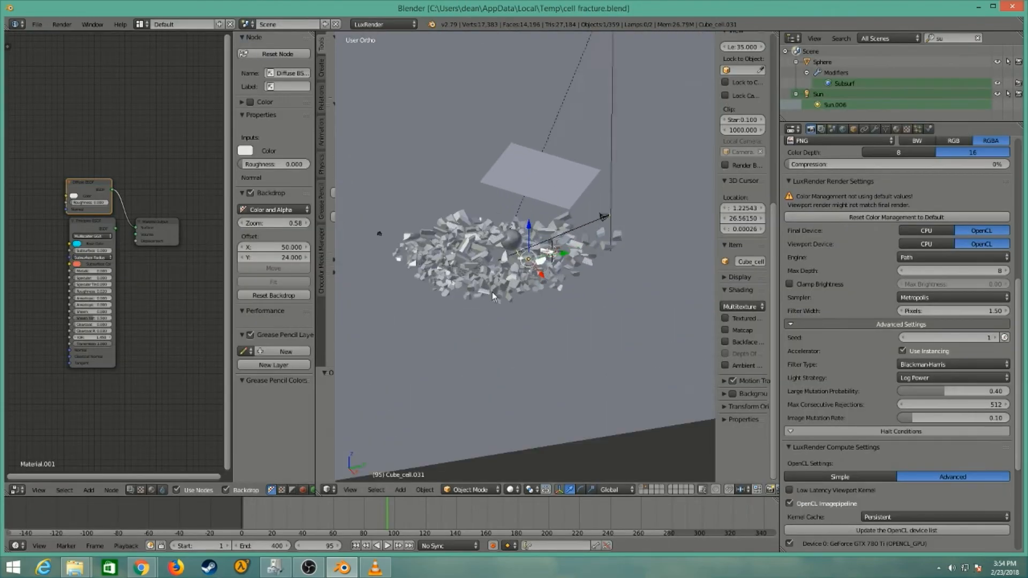
pyautogui.moveTo(578, 345); pyautogui.dragTo(403, 347, button='middle')
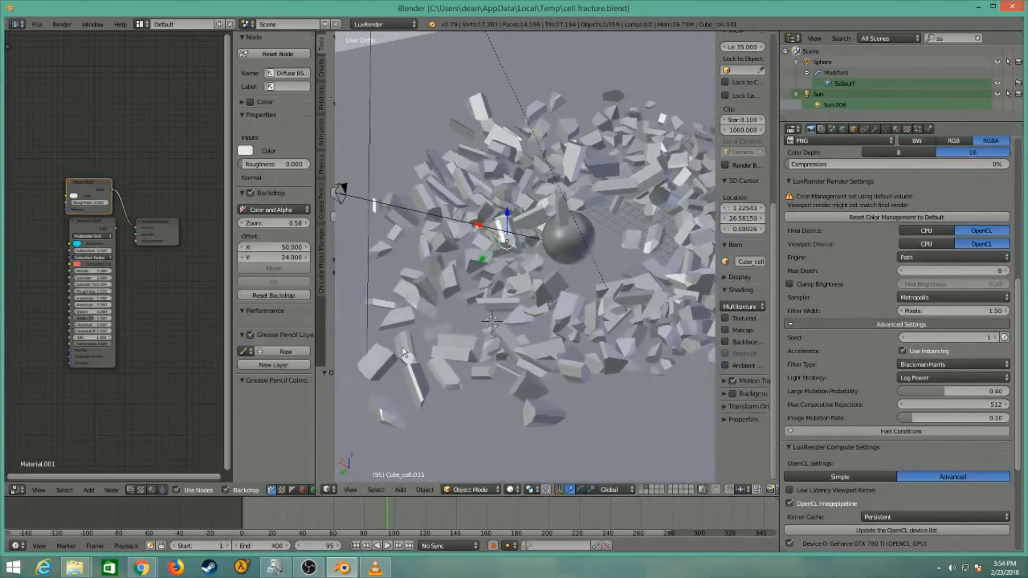
pyautogui.rightClick(557, 287)
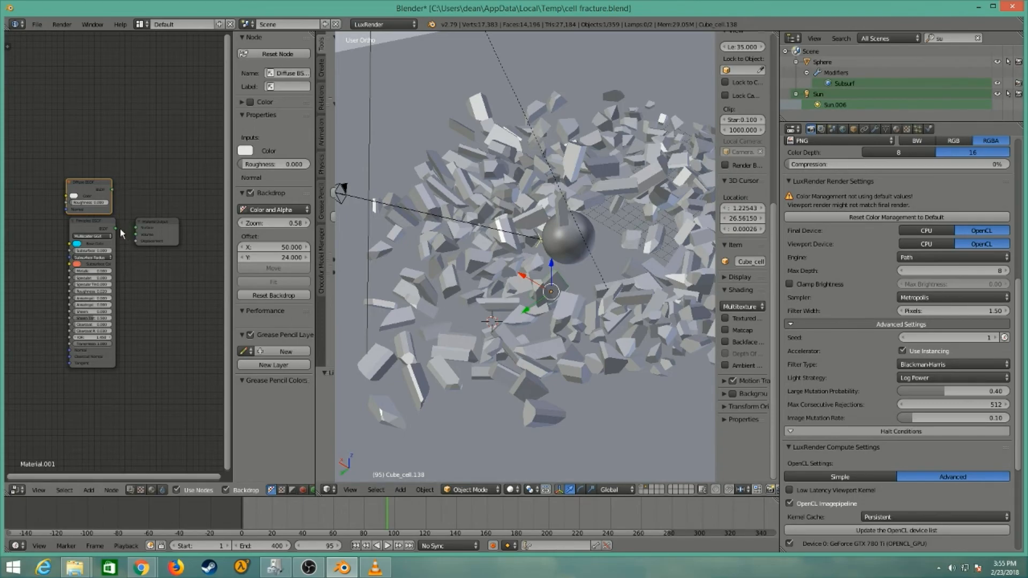
pyautogui.press('g')
pyautogui.click(139, 214)
pyautogui.moveTo(116, 229); pyautogui.dragTo(135, 229)
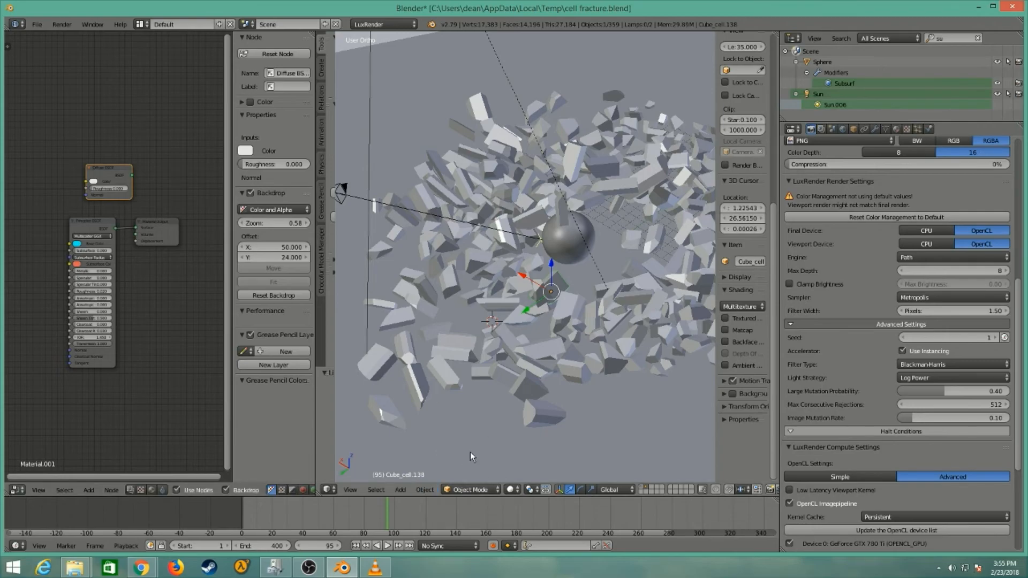
pyautogui.click(512, 490)
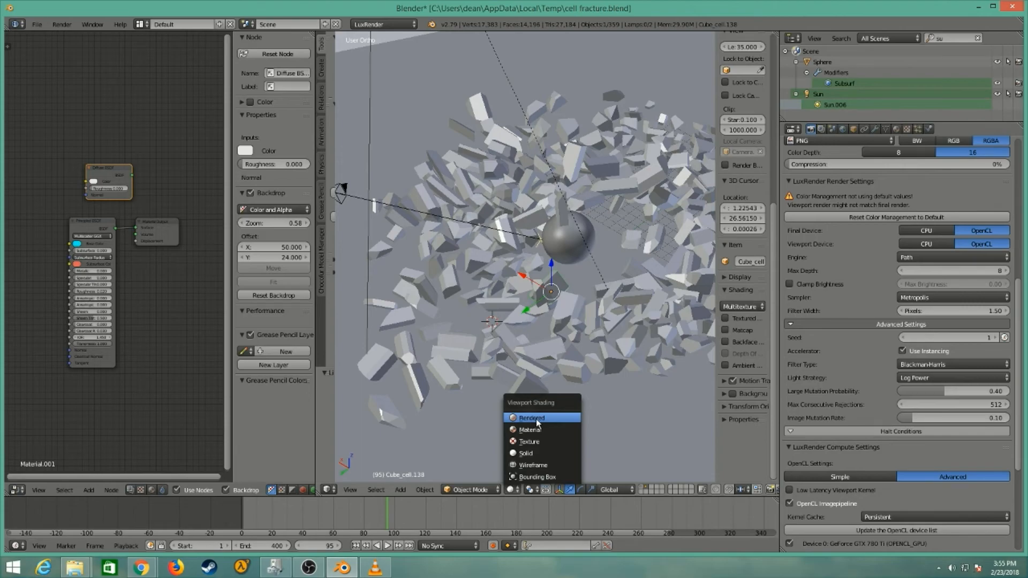
pyautogui.click(512, 490)
pyautogui.click(526, 454)
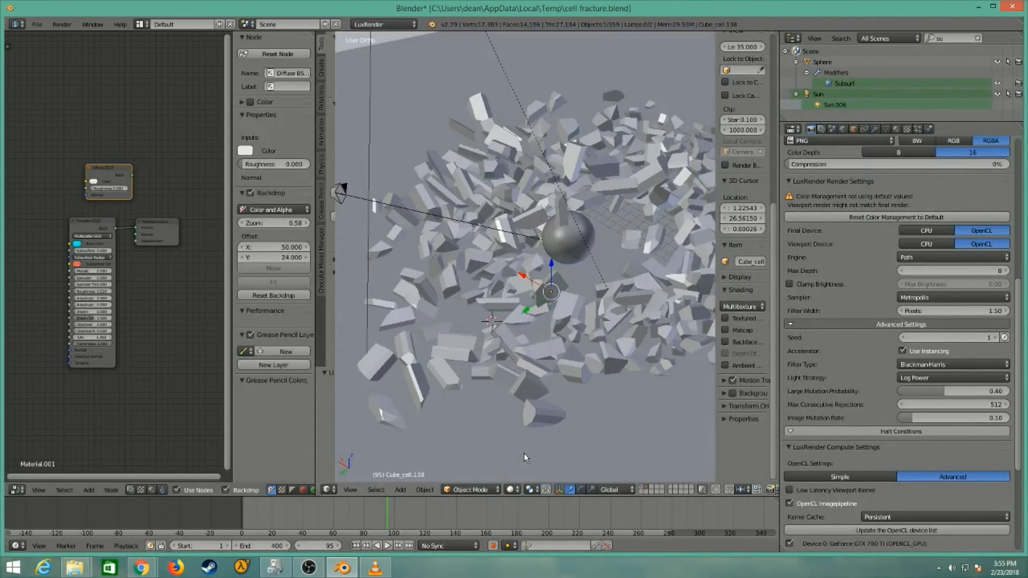
# Switch the render engine to Cycles Render and set the viewport shading to Rendered.
pyautogui.click(384, 24)
pyautogui.click(374, 60)
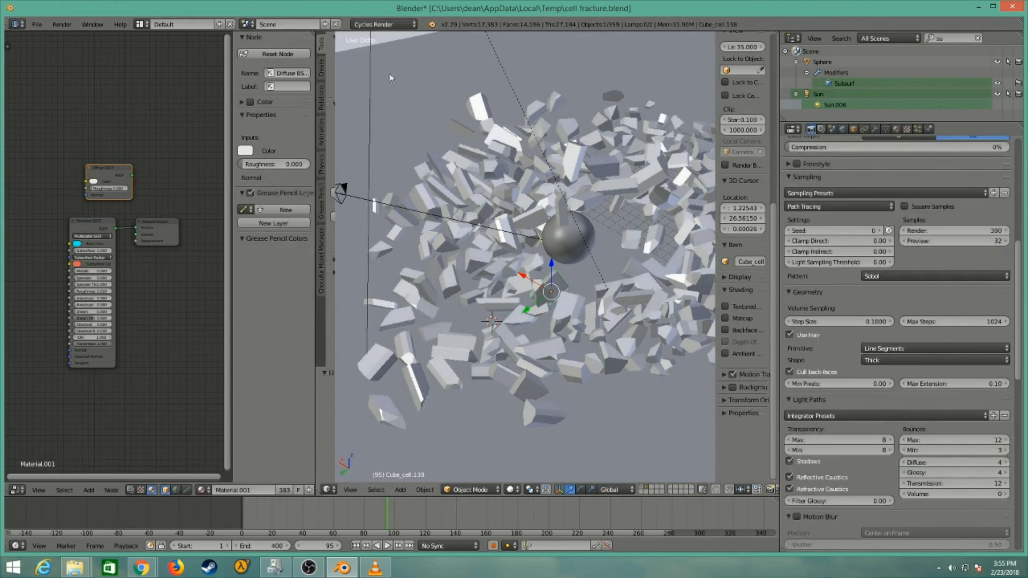
pyautogui.click(512, 489)
pyautogui.click(538, 421)
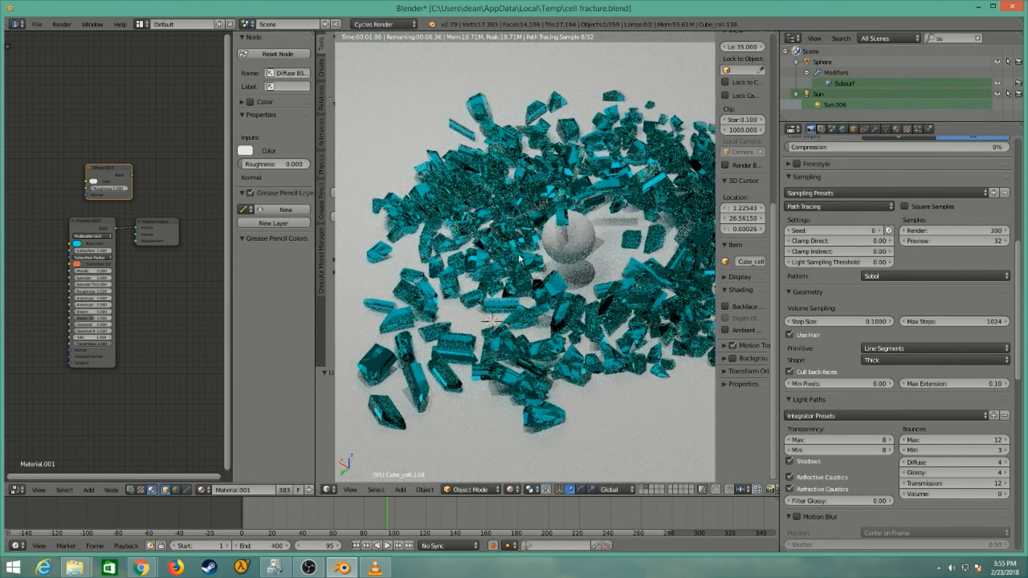
# Check the Cycles Compute Device options in the User Preferences' System settings and close the preferences.
pyautogui.click(39, 24)
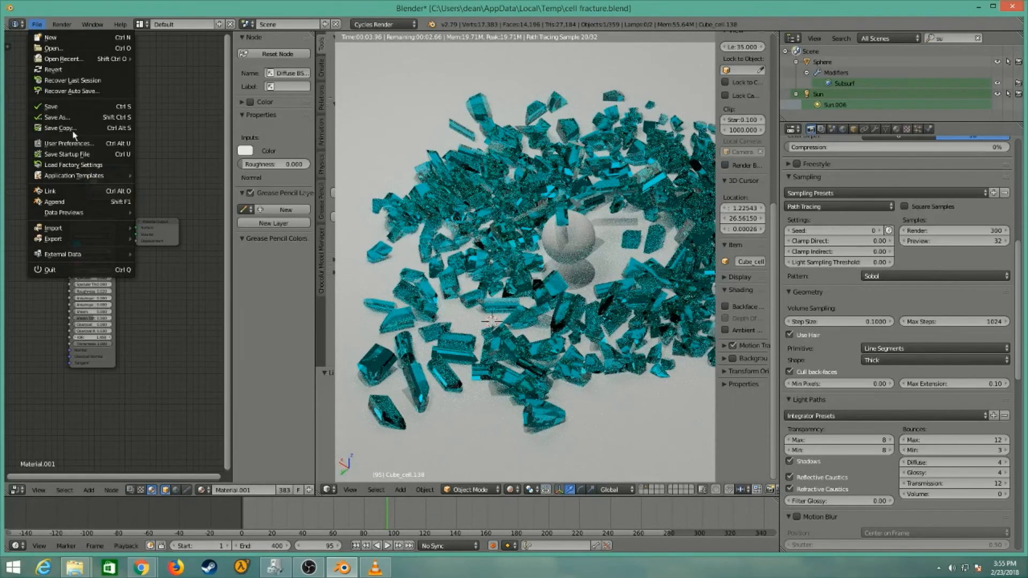
pyautogui.click(72, 143)
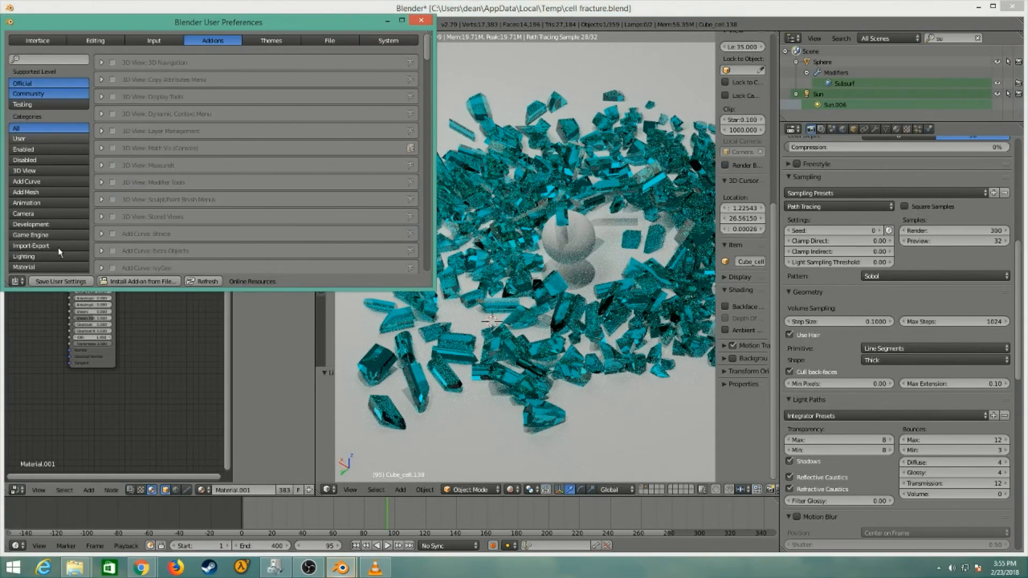
pyautogui.click(37, 40)
pyautogui.click(384, 39)
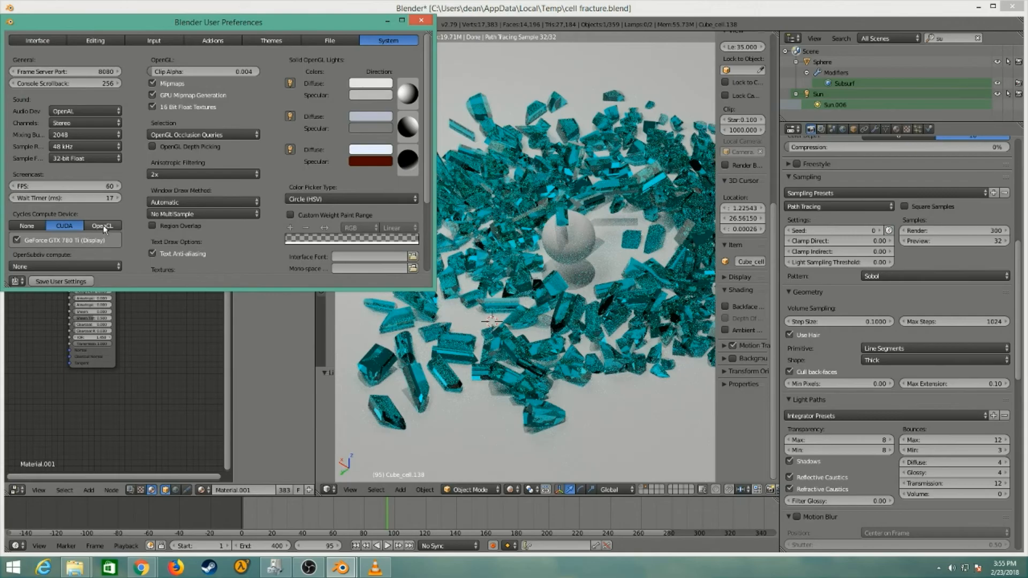
pyautogui.click(421, 22)
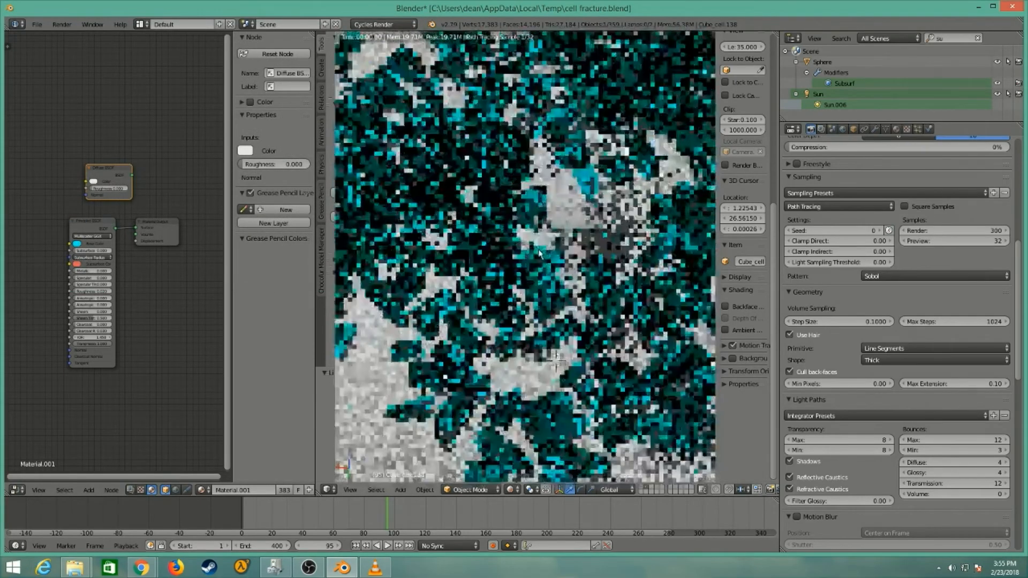
# Hide the 3D view's Tool Shelf and inspect the rendered fragments together with their Principled BSDF settings.
pyautogui.click(350, 489)
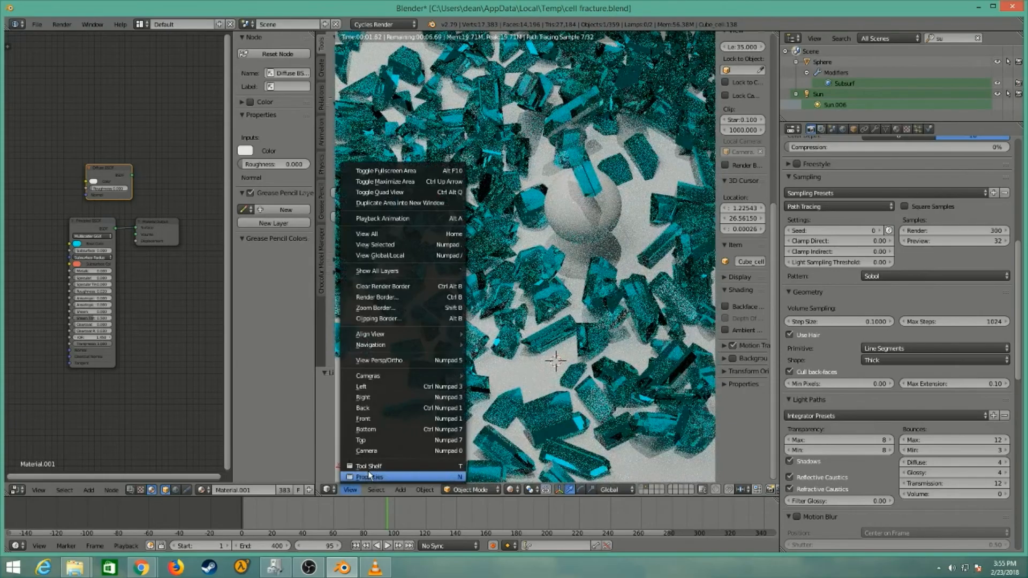
pyautogui.click(372, 466)
pyautogui.scroll(-5, 483, 368)
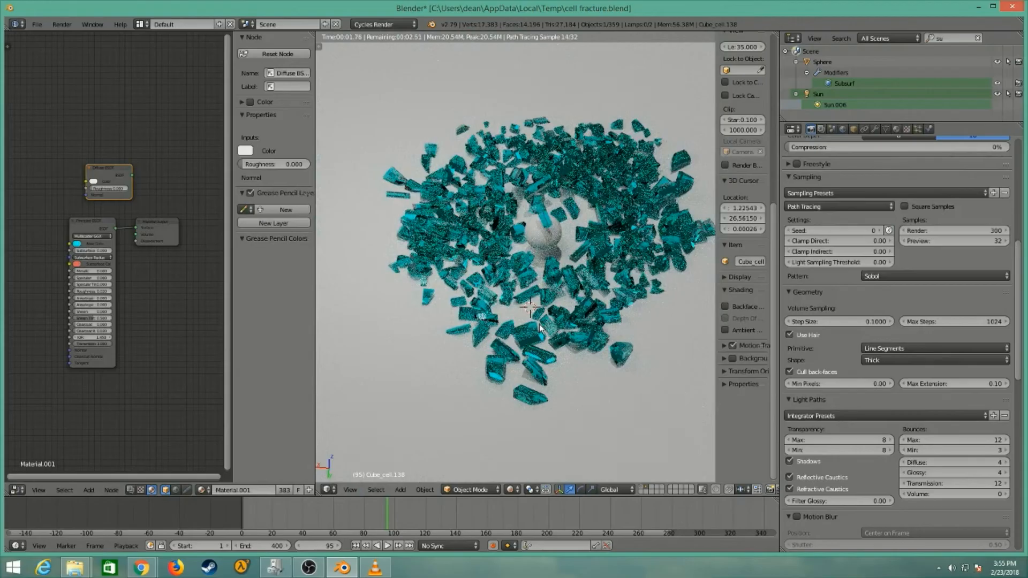
pyautogui.scroll(2, 189, 276)
pyautogui.moveTo(567, 377)
pyautogui.mouseDown(button='middle')
pyautogui.moveTo(580, 330)
pyautogui.moveTo(571, 364)
pyautogui.mouseUp(button='middle')
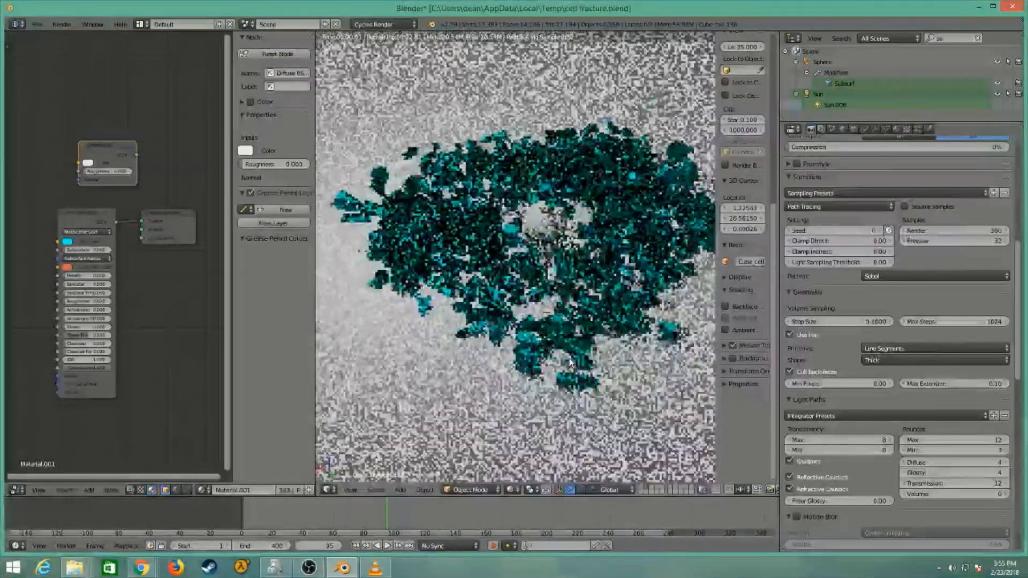
pyautogui.moveTo(119, 283); pyautogui.dragTo(102, 286, button='middle')
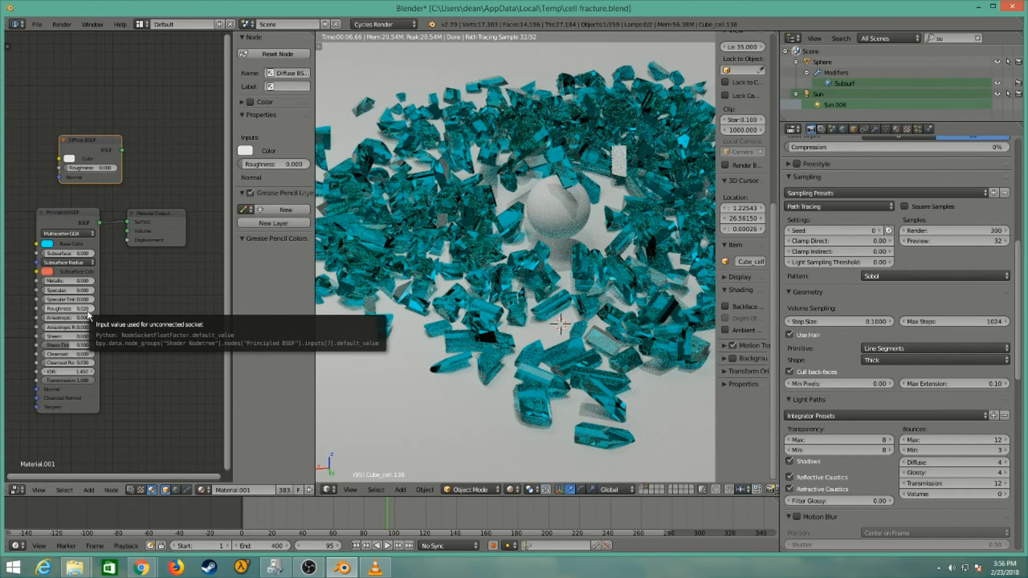
# Set the Principled BSDF's Transmission to 0.000 and inspect the rendered fragments around the sphere up close.
pyautogui.scroll(3, 147, 341)
pyautogui.moveTo(121, 332); pyautogui.dragTo(191, 290, button='middle')
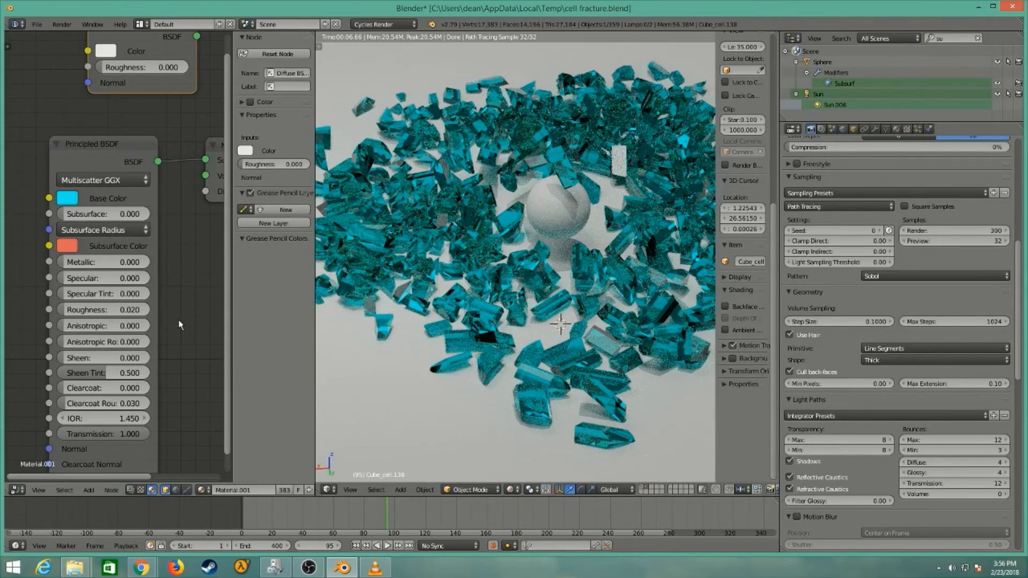
pyautogui.scroll(3, 398, 329)
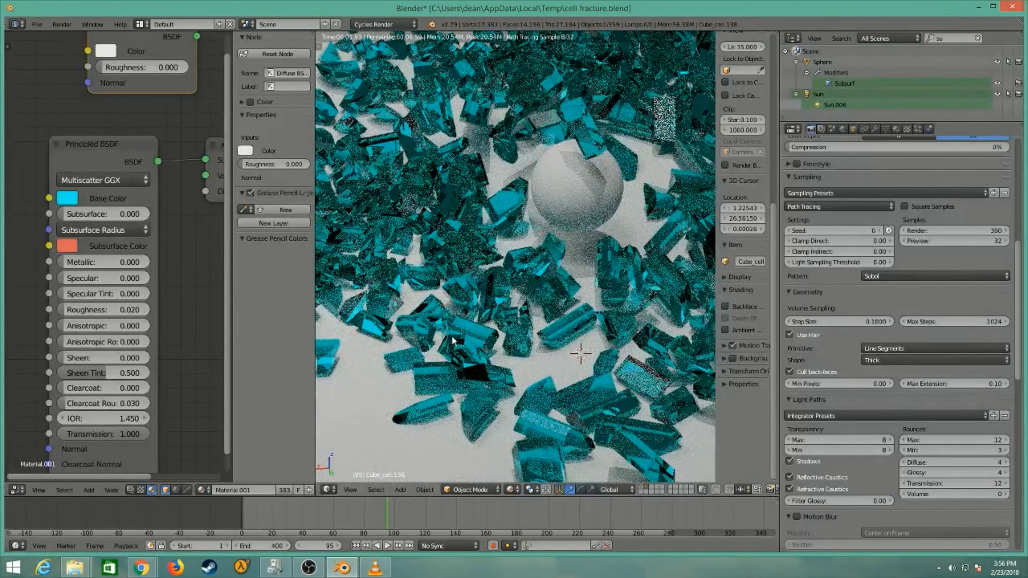
pyautogui.scroll(-2, 453, 337)
pyautogui.moveTo(191, 348); pyautogui.dragTo(194, 292, button='middle')
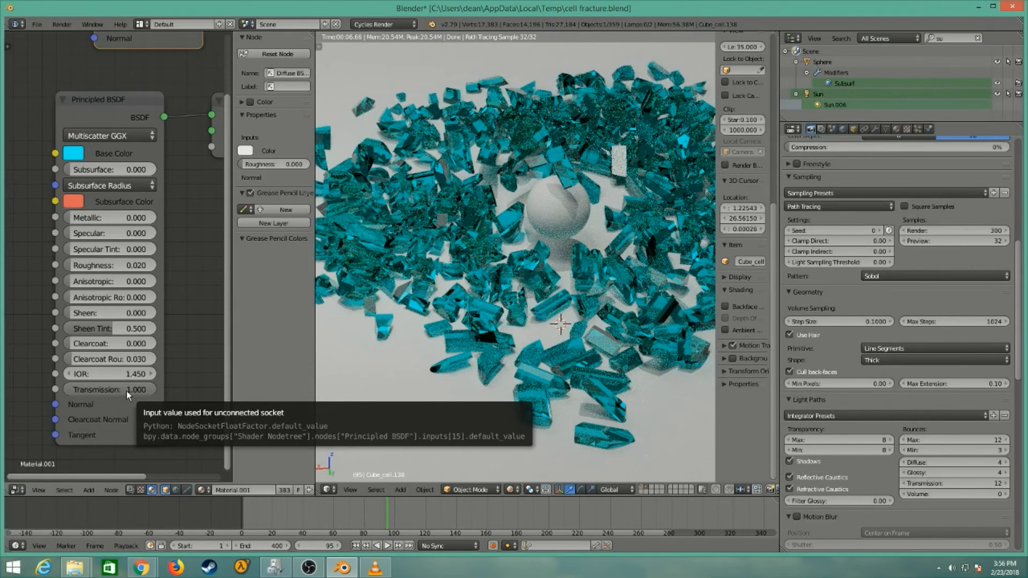
pyautogui.moveTo(143, 389); pyautogui.dragTo(50, 389)
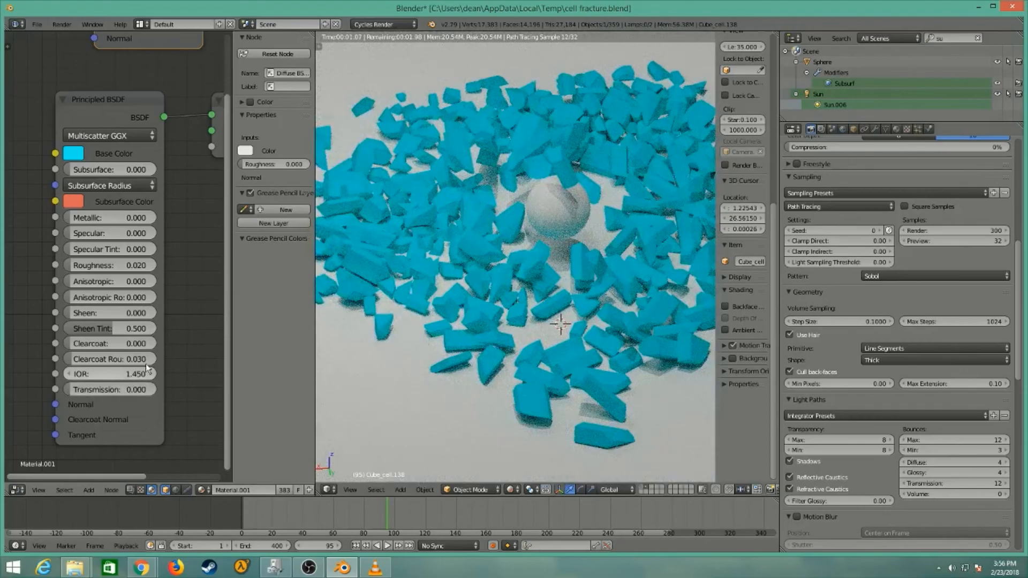
pyautogui.scroll(2, 482, 330)
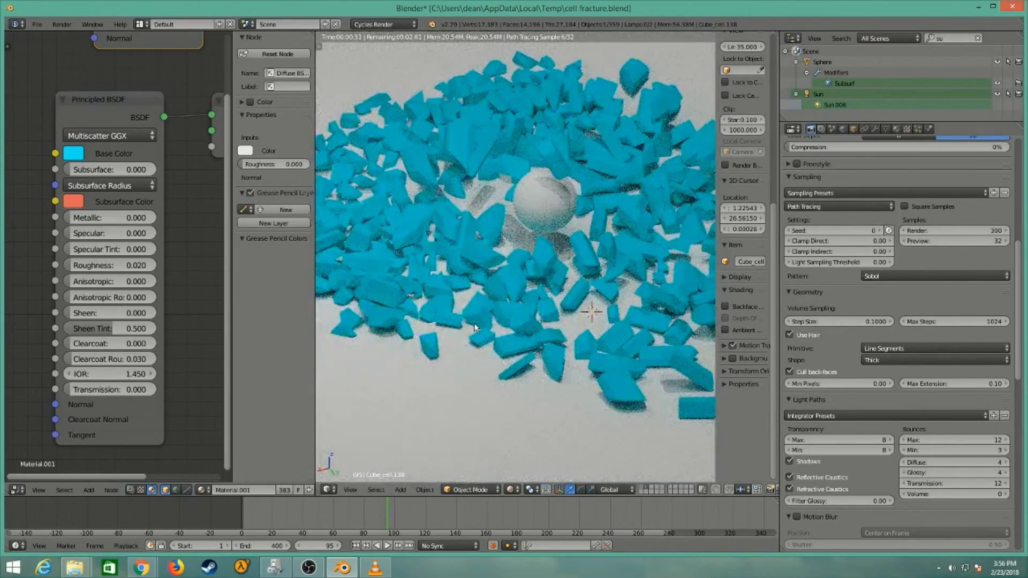
pyautogui.scroll(2, 490, 374)
pyautogui.moveTo(492, 374); pyautogui.dragTo(507, 370, button='middle')
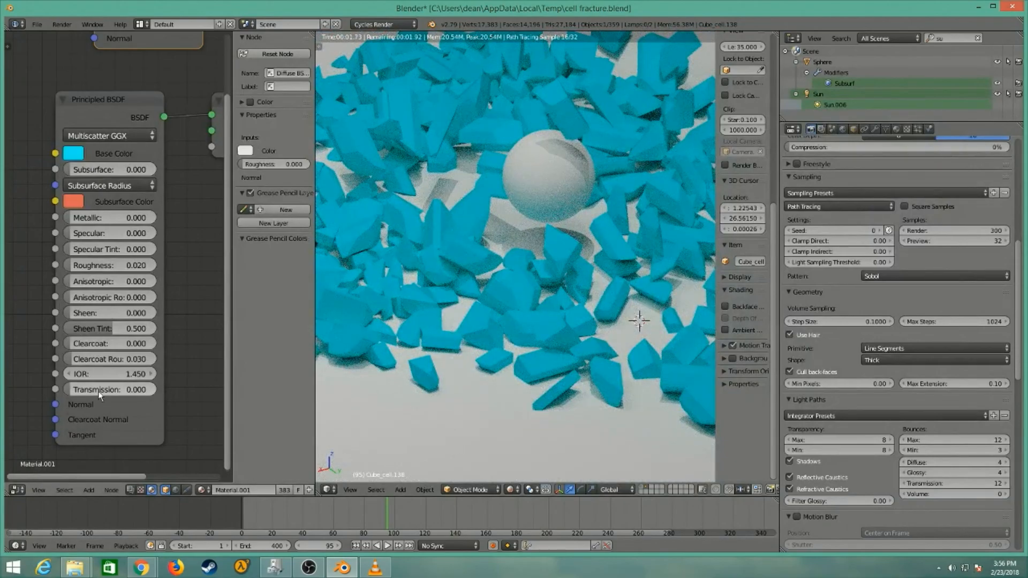
# Compare the fragments' glass and opaque looks by setting Transmission to 1.000, to 0.000 and back to 1.000.
pyautogui.moveTo(99, 395); pyautogui.dragTo(157, 389)
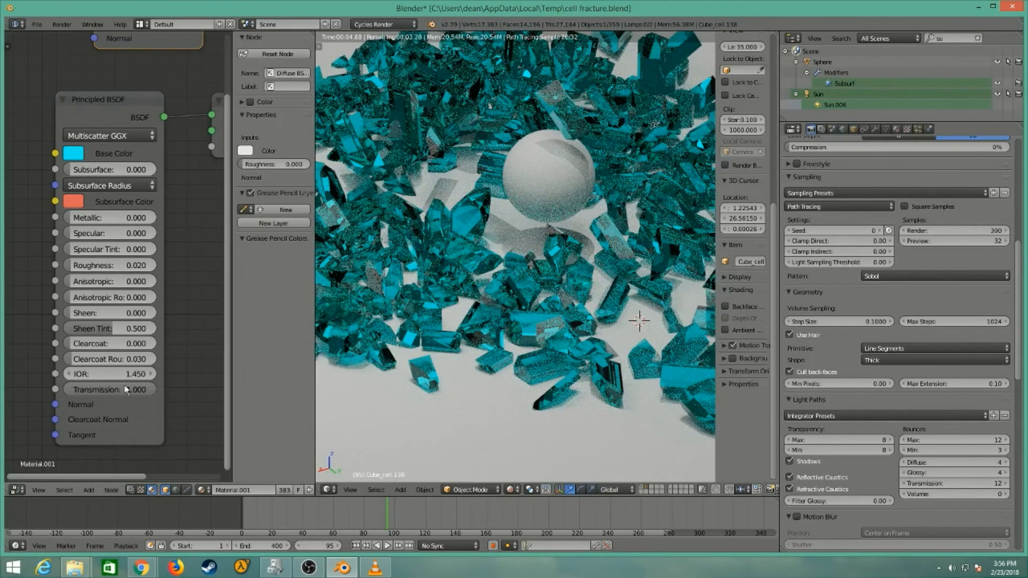
pyautogui.moveTo(127, 387); pyautogui.dragTo(65, 388)
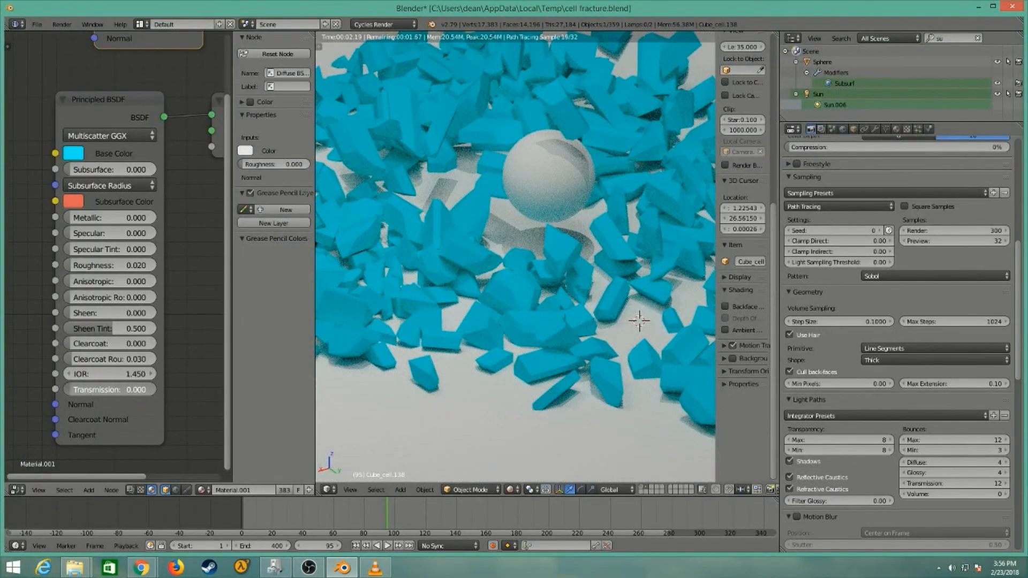
pyautogui.moveTo(65, 389); pyautogui.dragTo(156, 389)
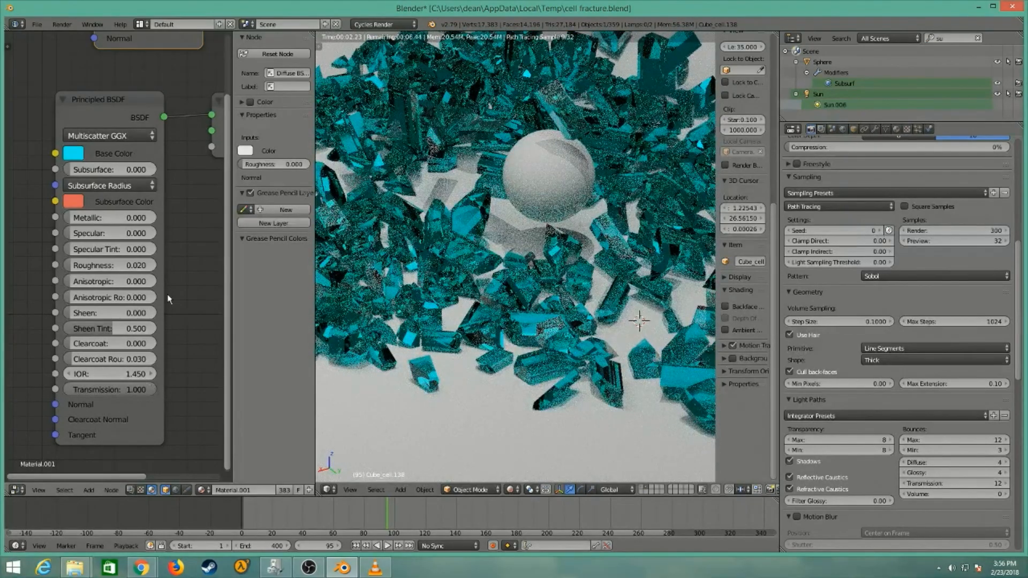
pyautogui.scroll(-2, 188, 230)
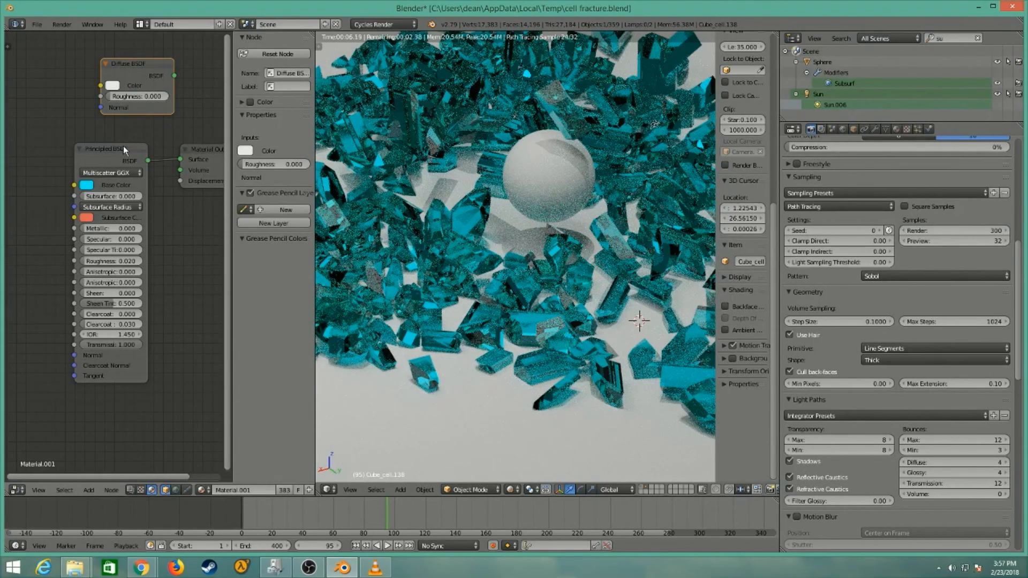
pyautogui.scroll(-2, 161, 227)
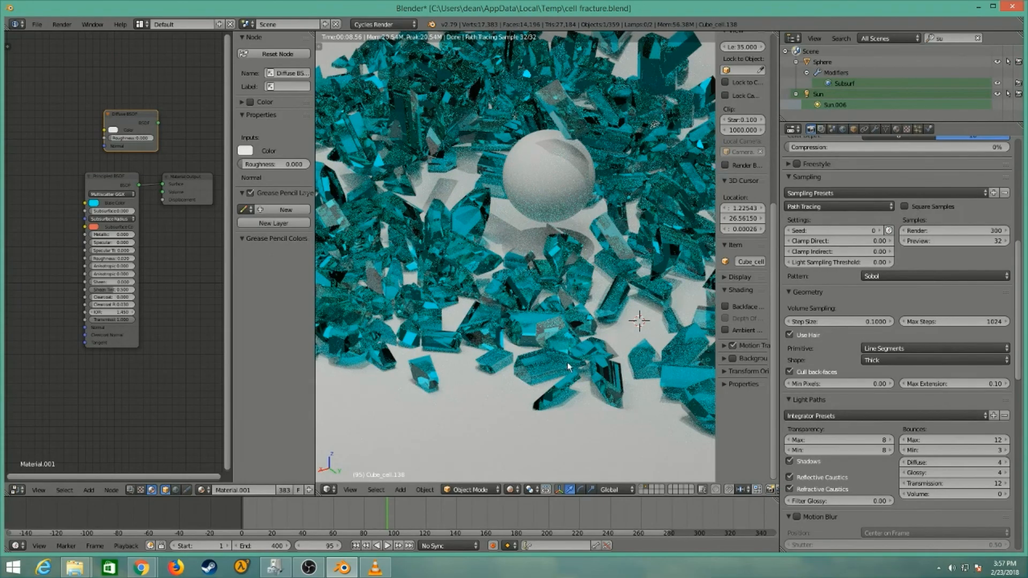
pyautogui.scroll(3, 573, 366)
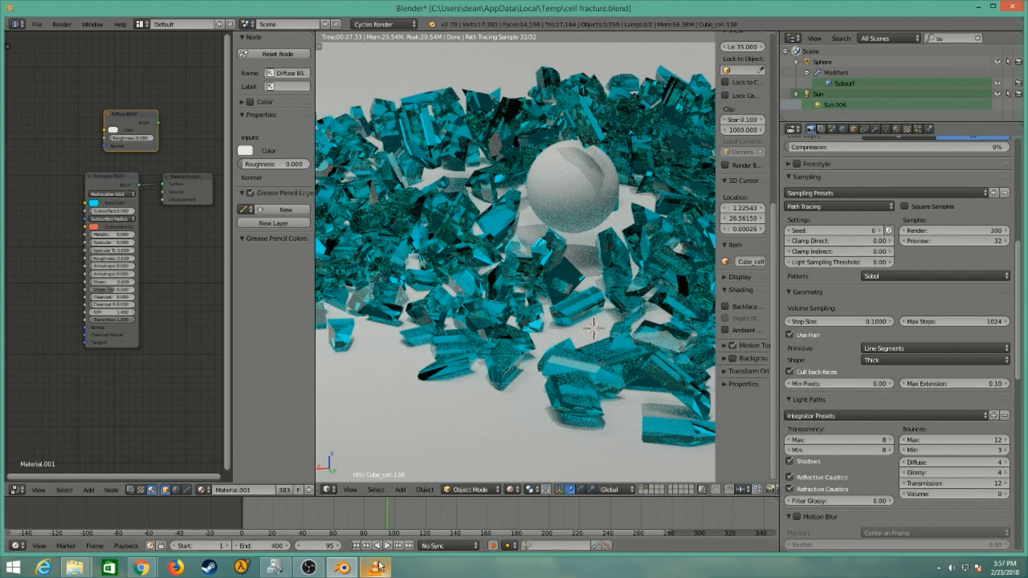
pyautogui.moveTo(375, 568)
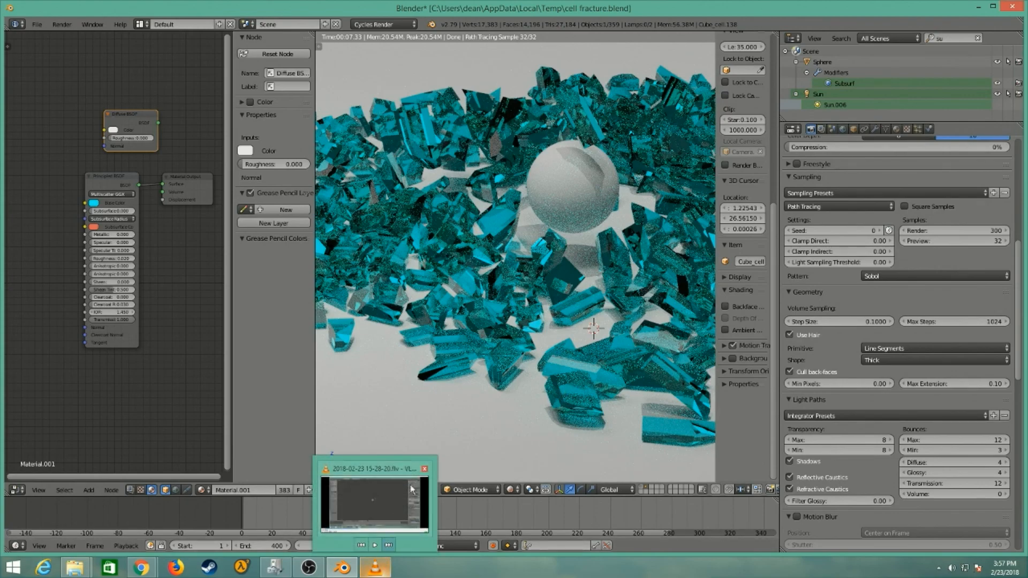
# Open the 3D view's choice of viewport shading modes.
pyautogui.click(510, 490)
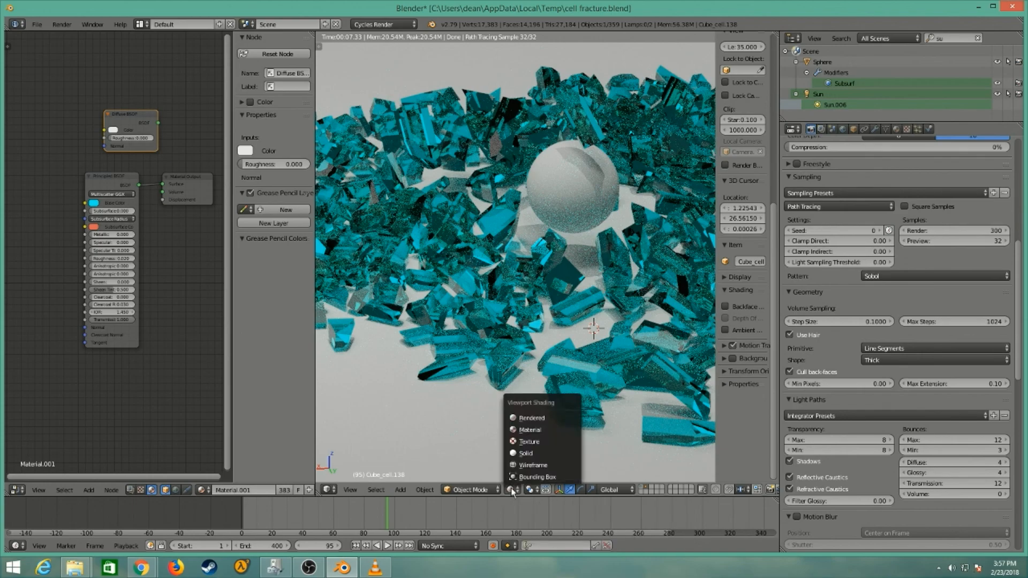